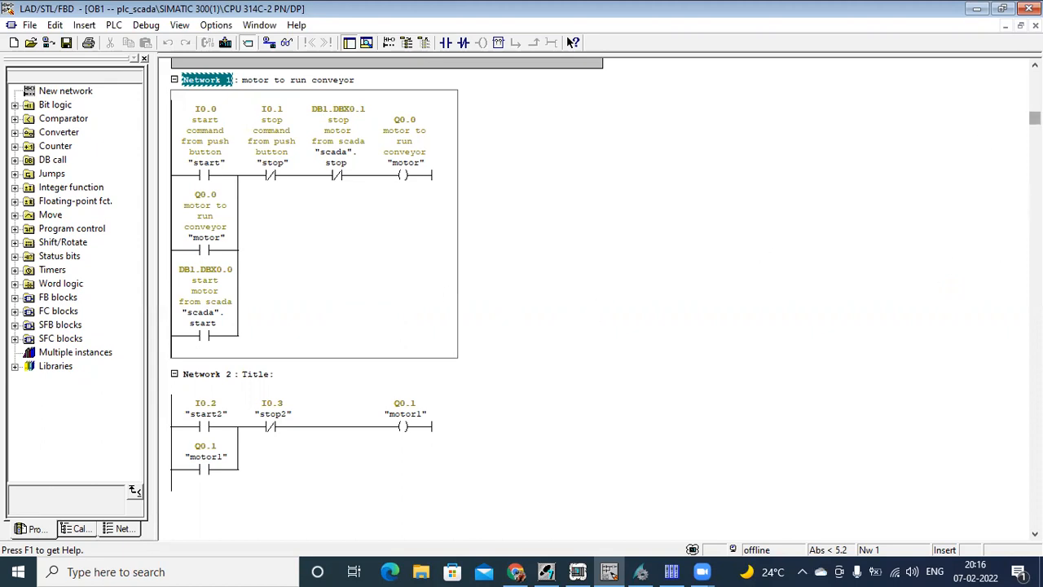
- Review networks 1 and 2 of the OB1 ladder program and turn on online monitoring of the block
scroll(599, 298, "down", 5)
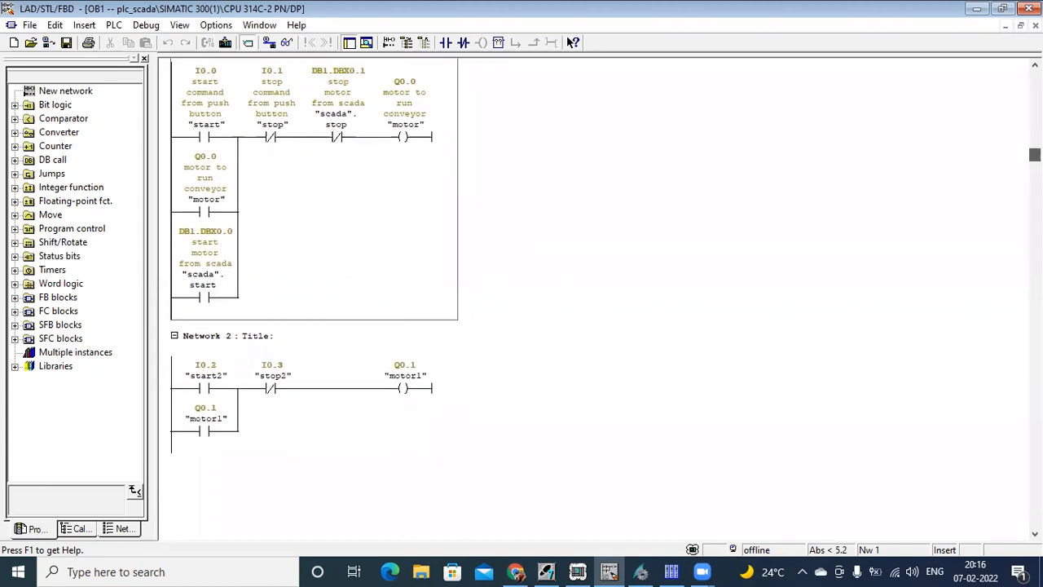
scroll(599, 297, "down", 1)
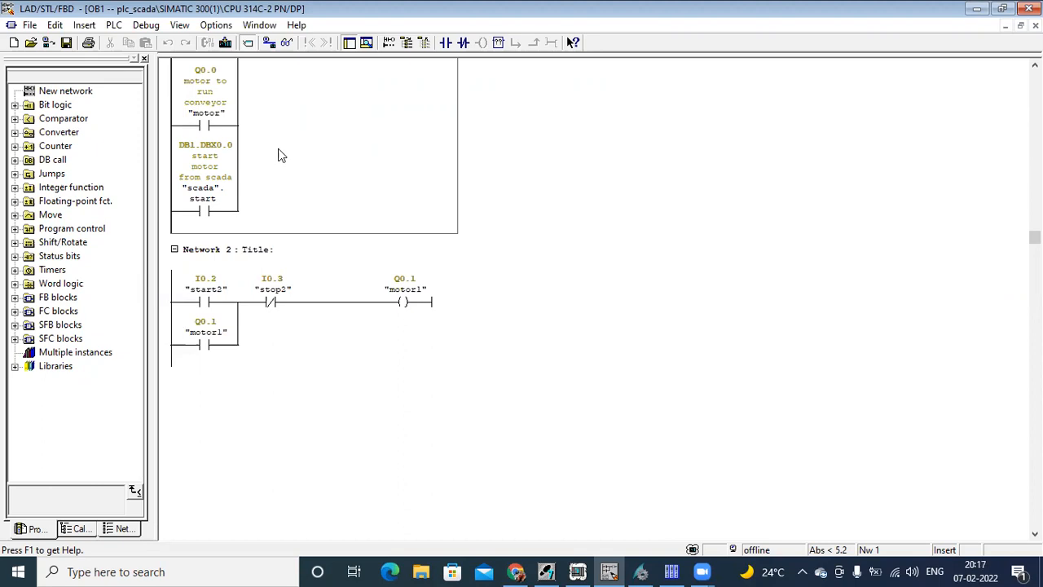
left_click(331, 335)
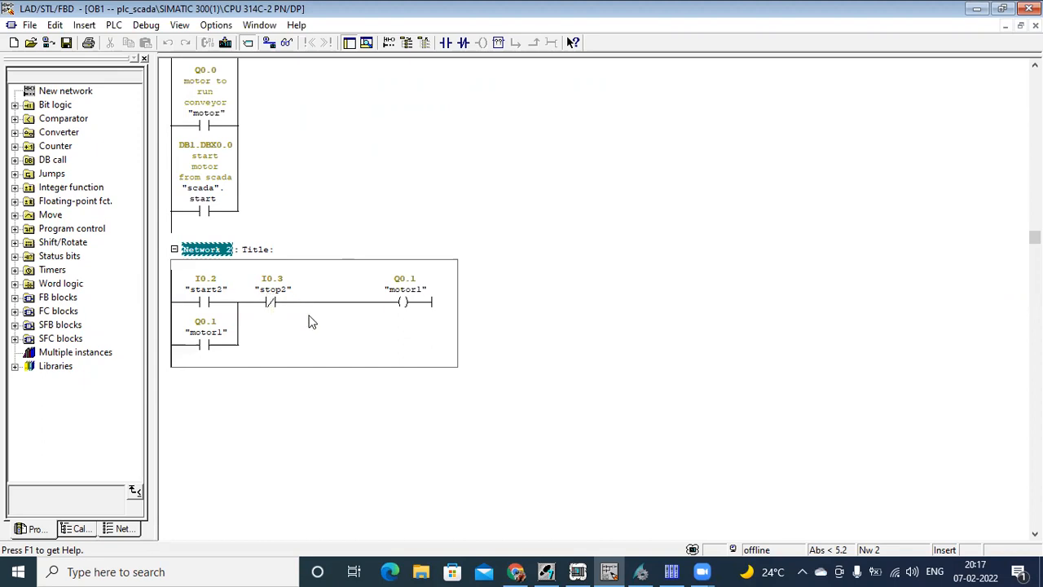
left_click(271, 179)
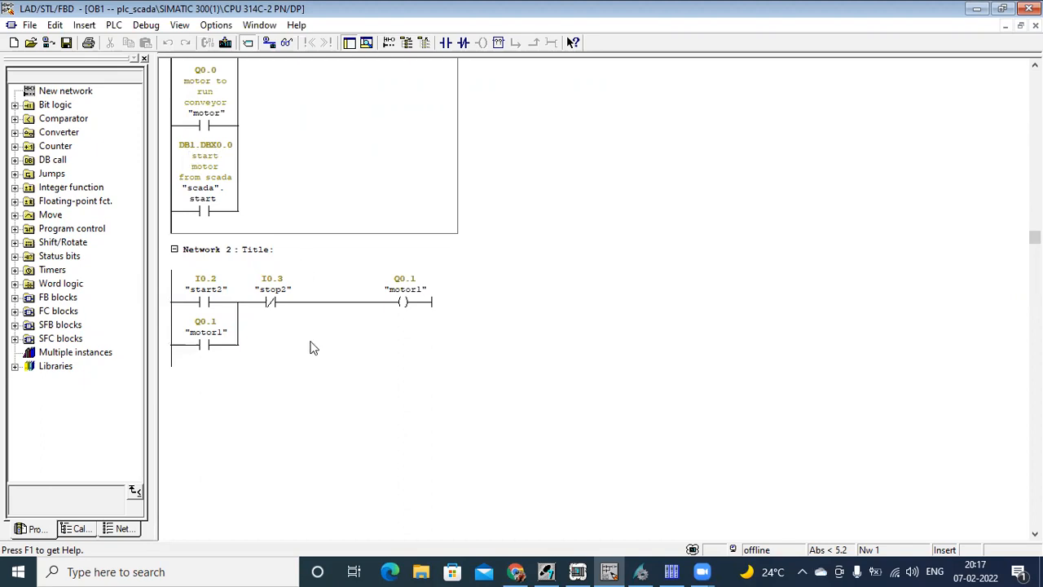
left_click(312, 348)
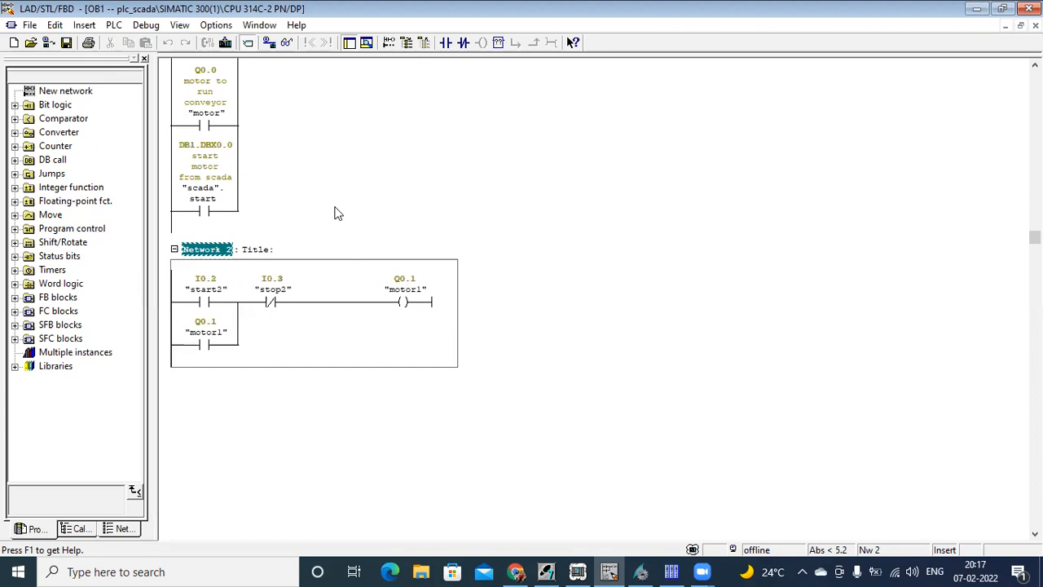
left_click(338, 213)
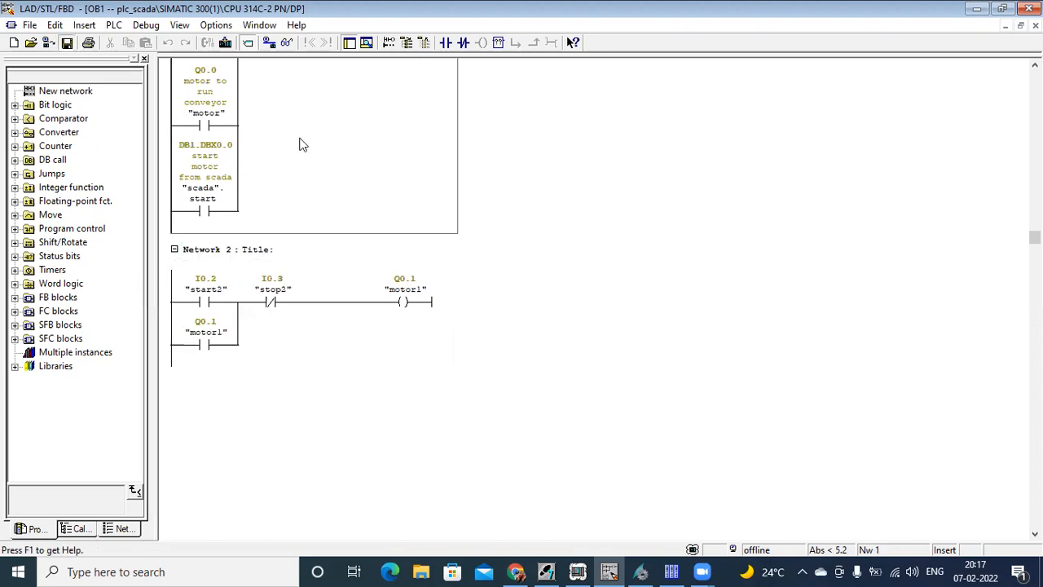
left_click(286, 42)
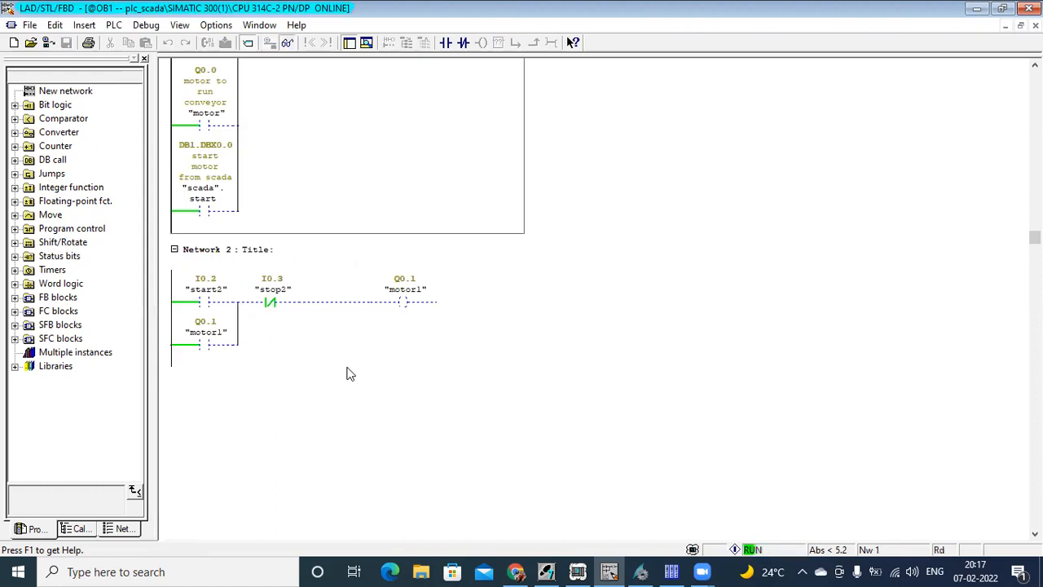
left_click(364, 344)
left_click(410, 215)
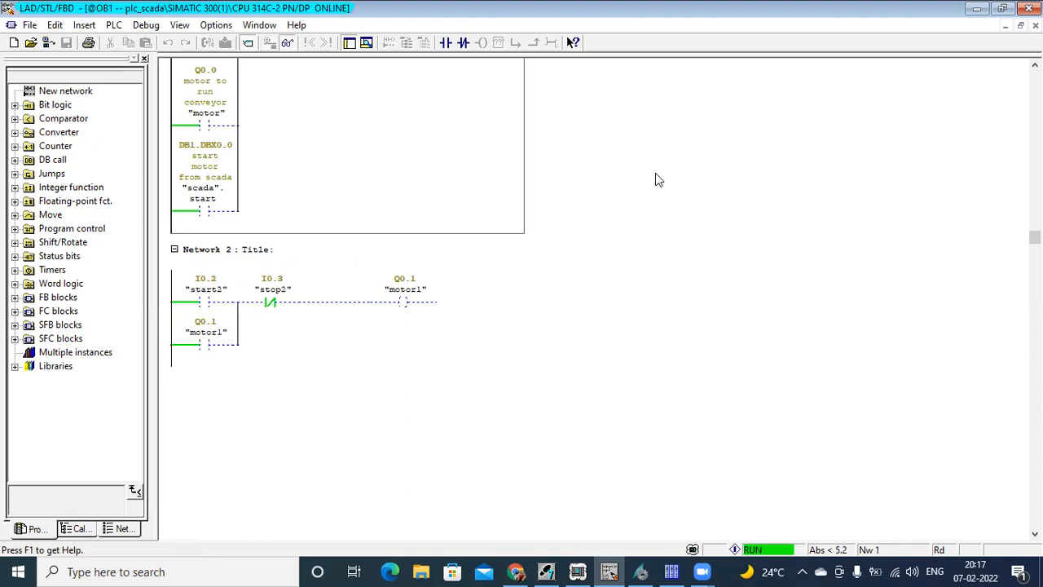
- Switch to WinCC Configuration Studio and add a tag named motor1 with data type Binary Tag to the plc1 connection
left_click(975, 11)
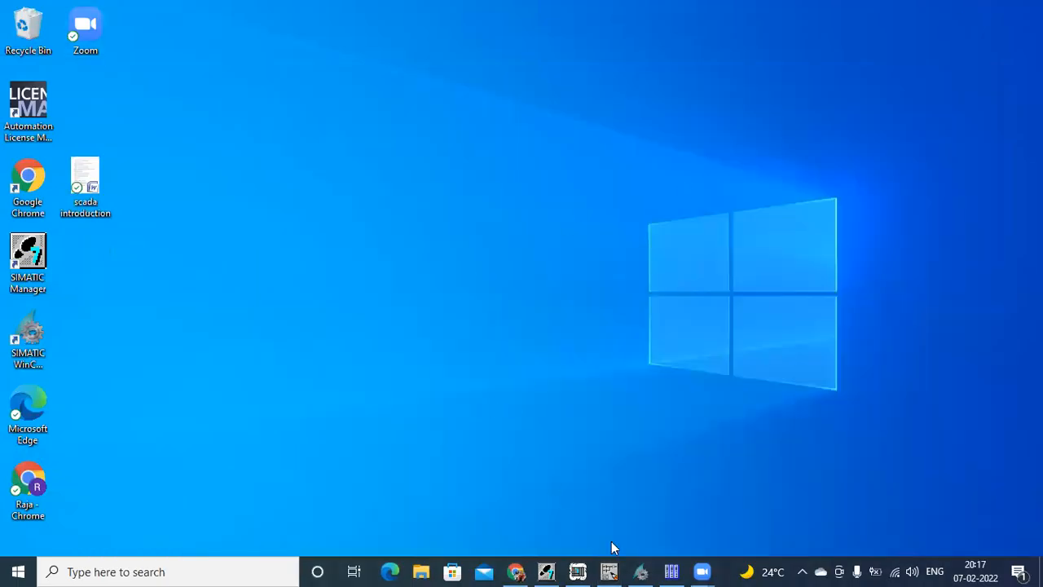
left_click(609, 572)
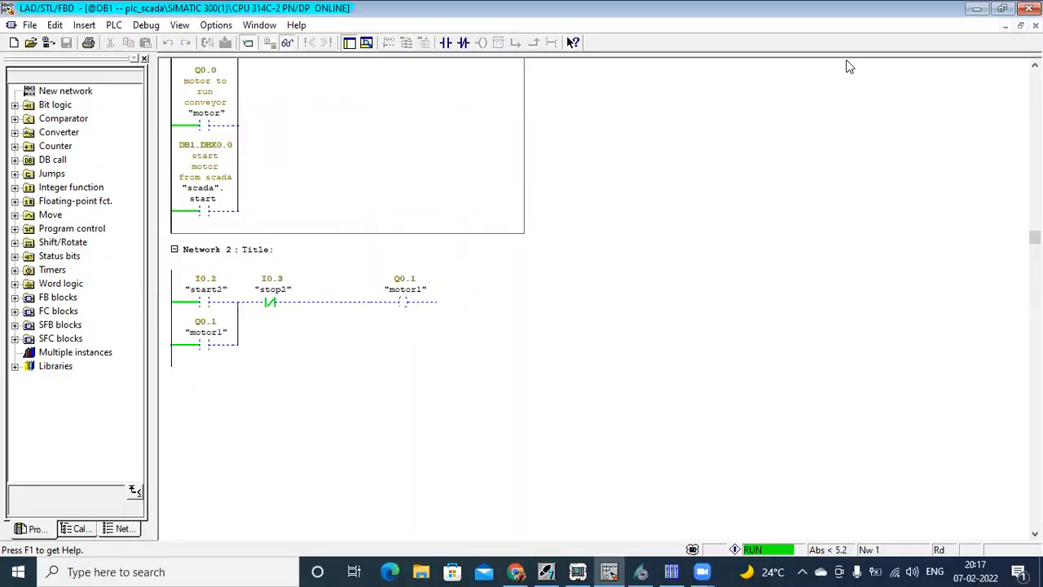
left_click(977, 8)
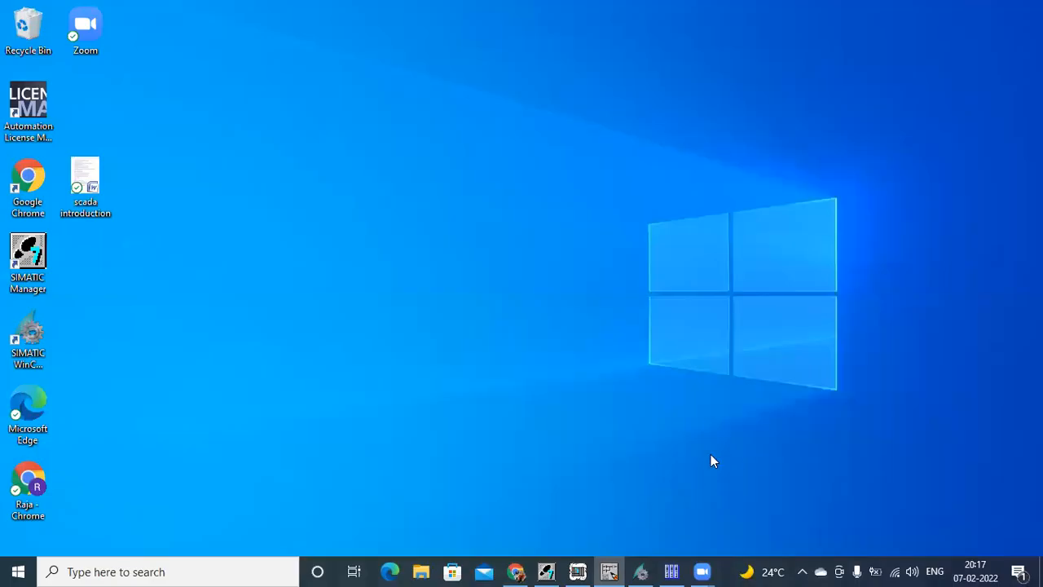
left_click(671, 571)
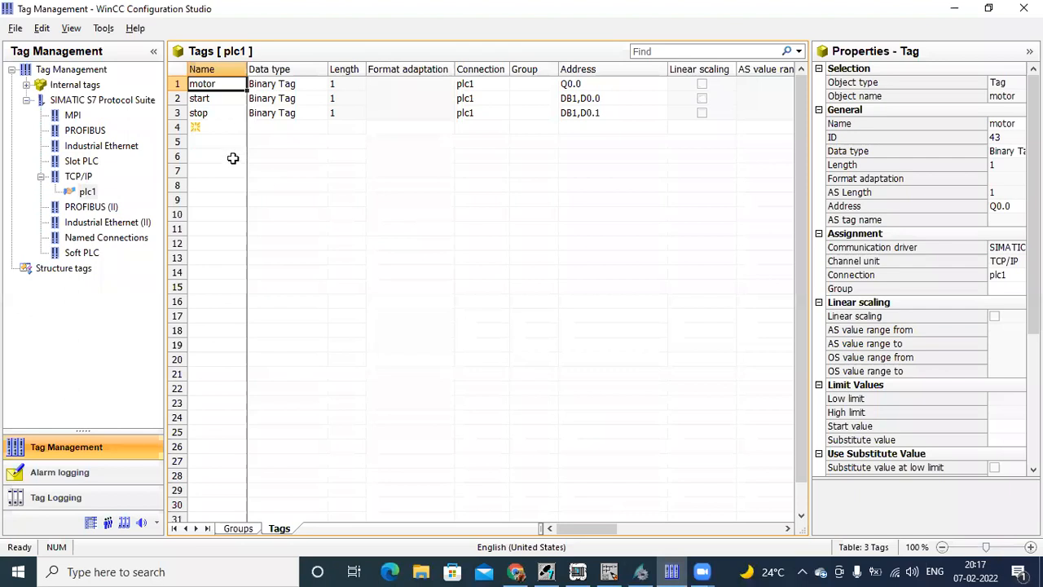
left_click(230, 127)
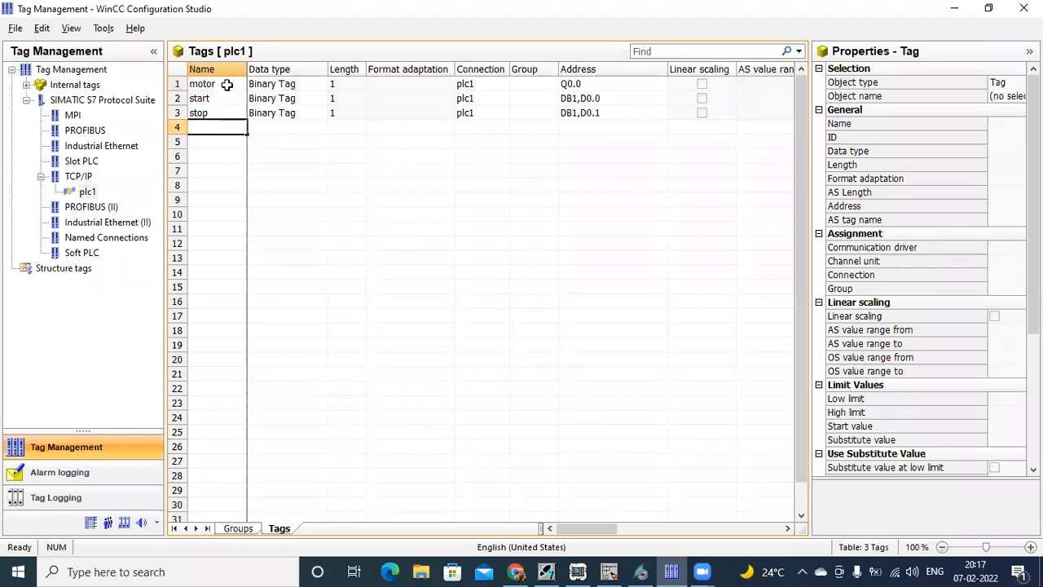
type("motor1")
left_click(312, 127)
left_click(334, 128)
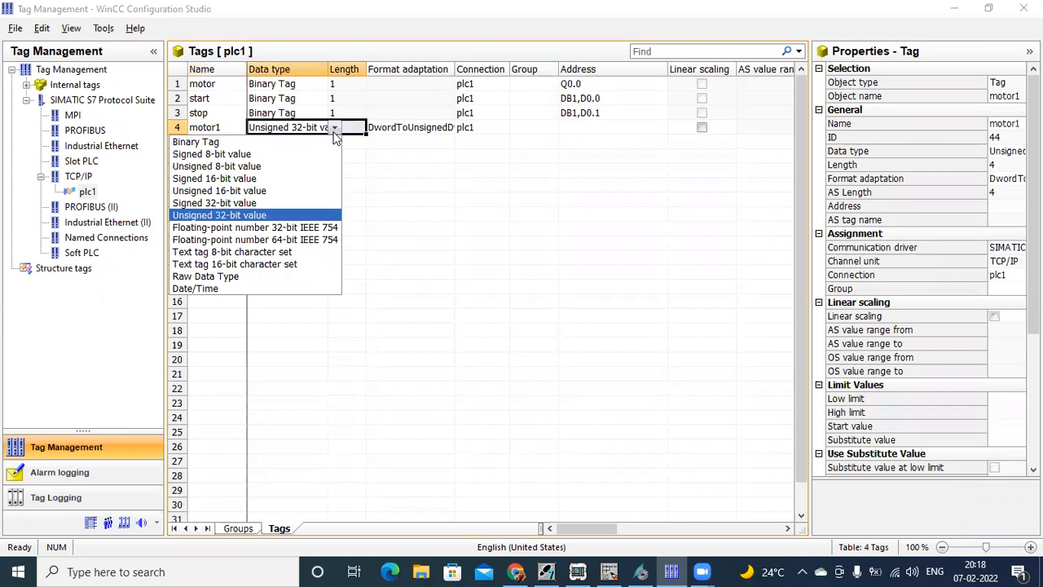
left_click(282, 142)
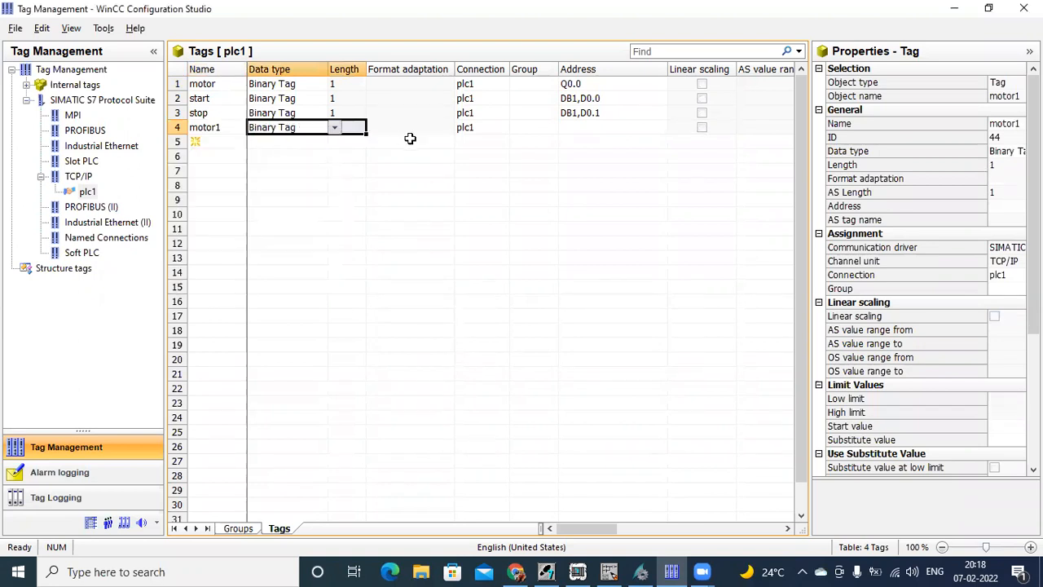
- Set the address of the motor1 tag to Q0.1
left_click(573, 128)
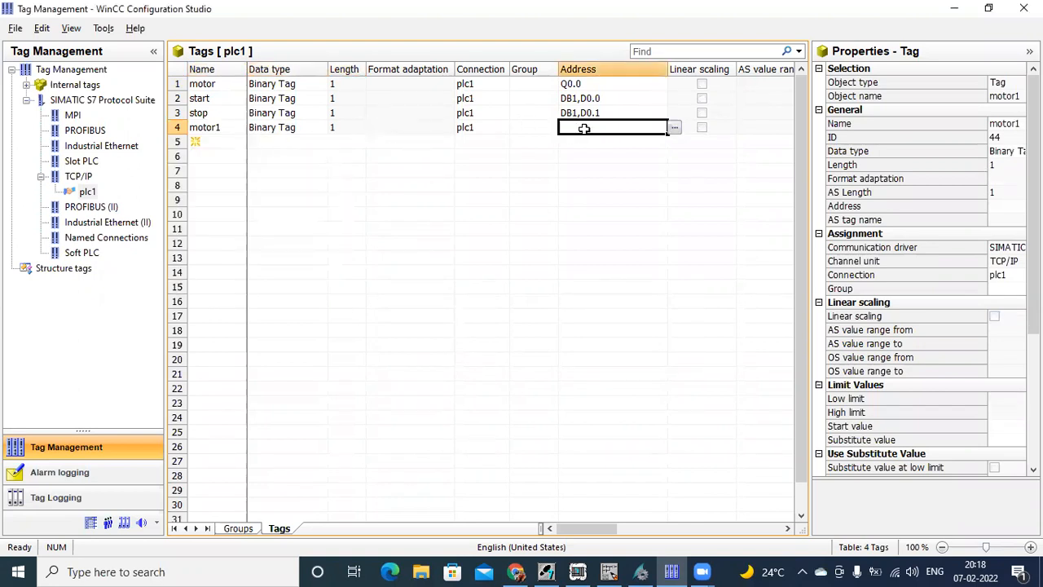
left_click(585, 128)
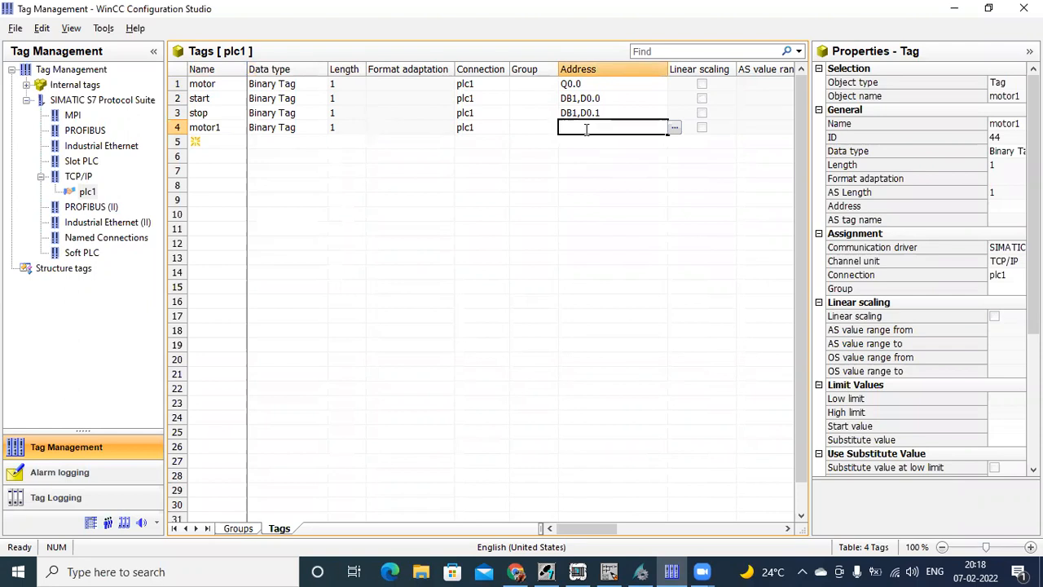
type("q0.1")
key("Return")
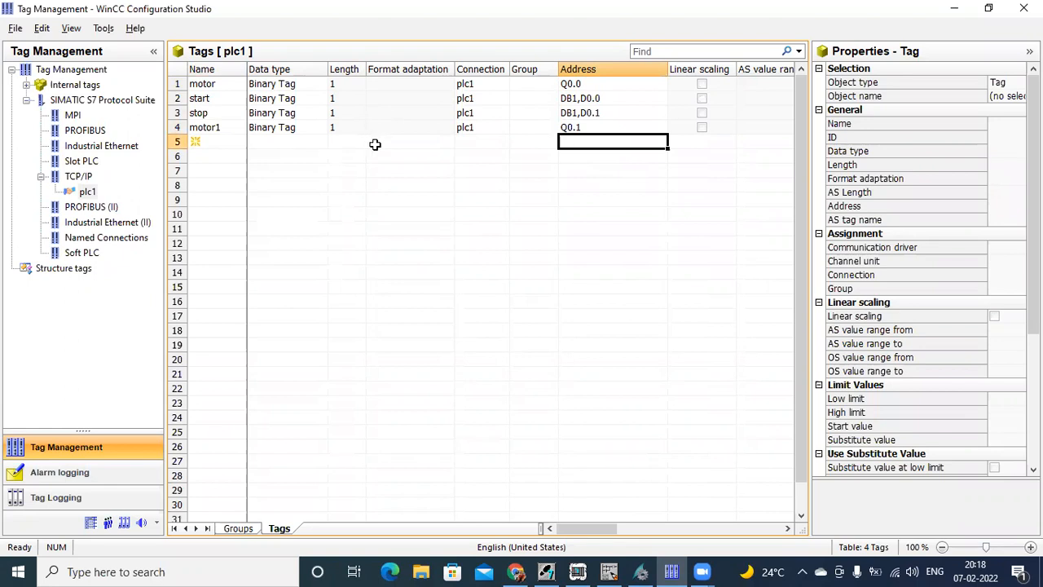
left_click(208, 128)
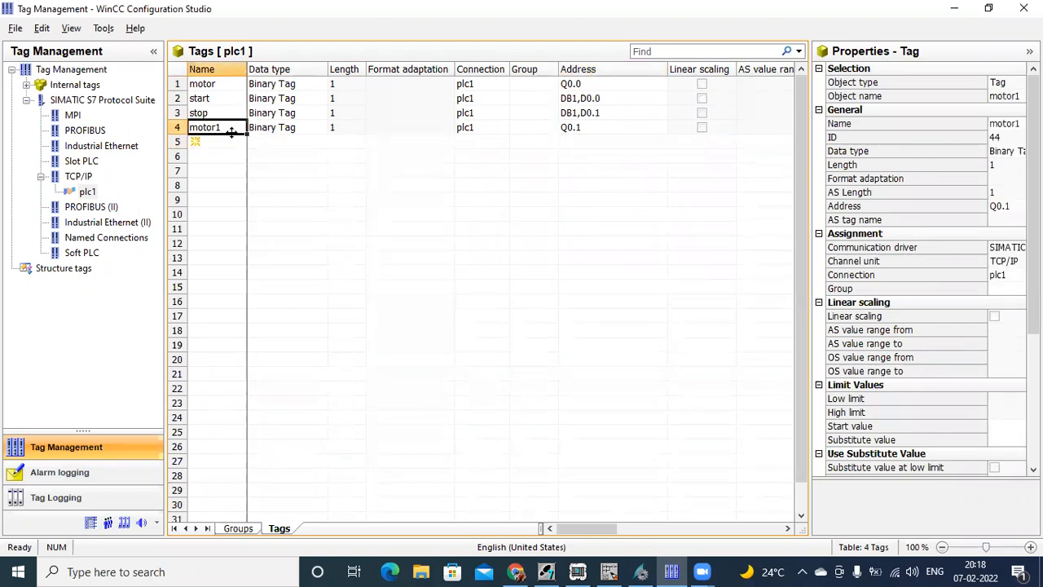
- Switch to WinCC Explorer and create a new process picture under Graphics Designer
left_click(955, 8)
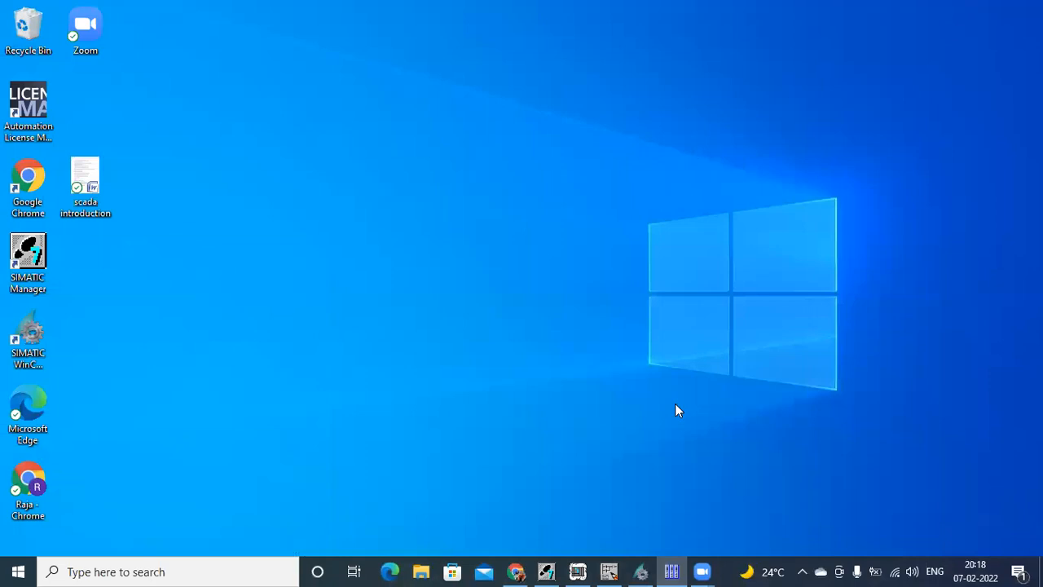
left_click(640, 571)
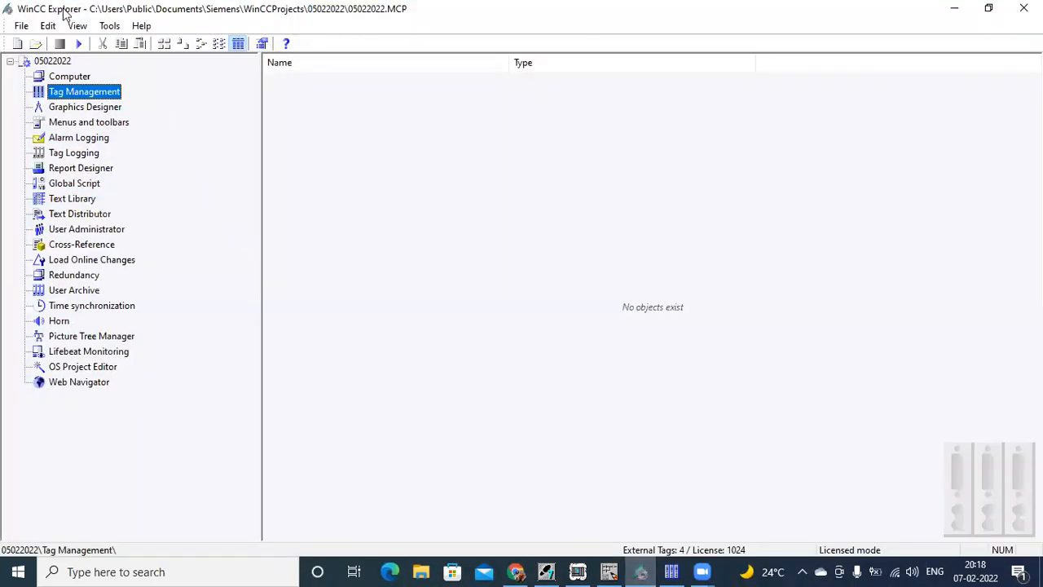
left_click(114, 111)
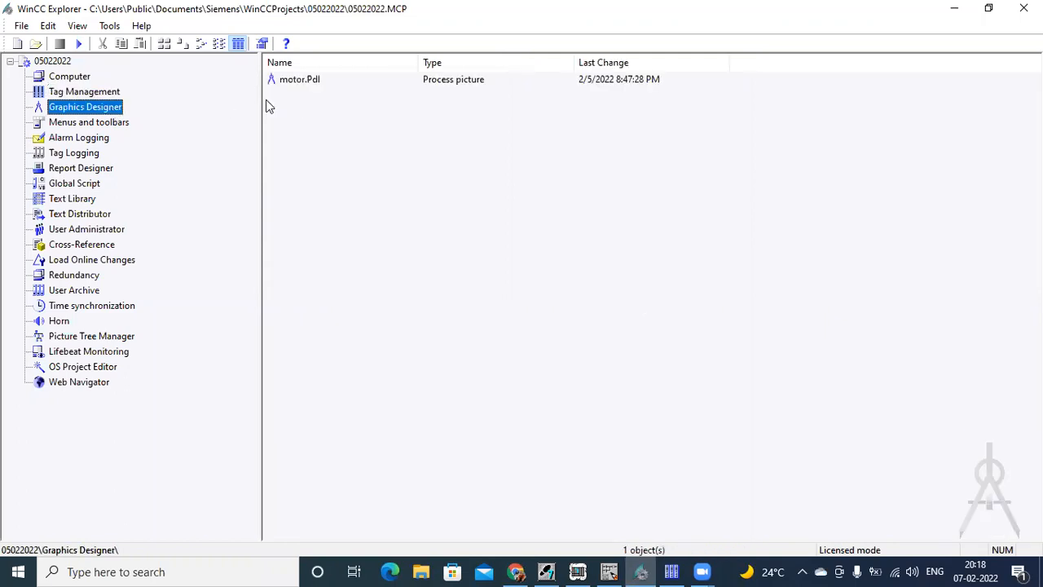
left_click(292, 100)
right_click(291, 99)
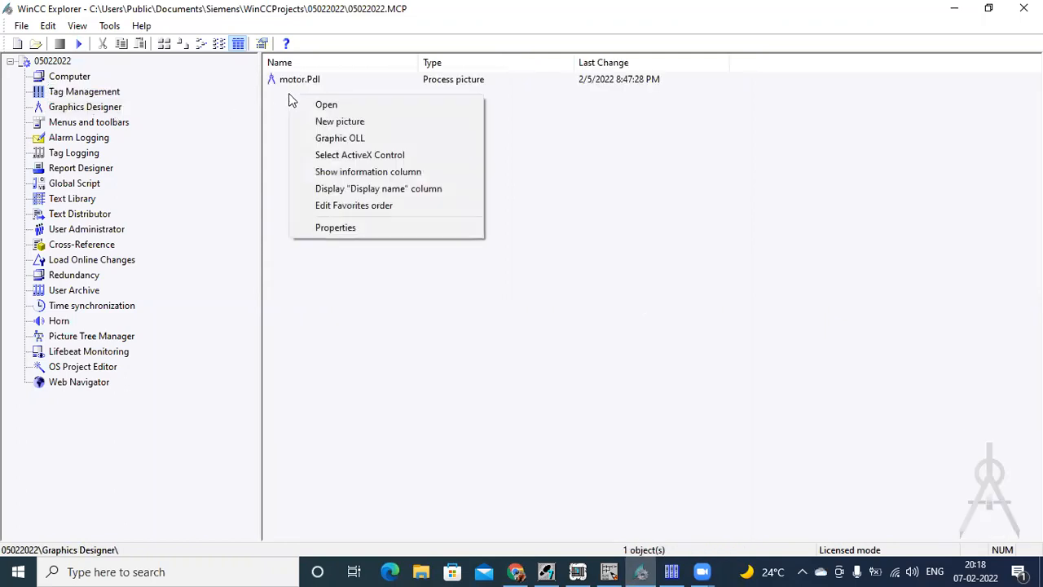
left_click(318, 124)
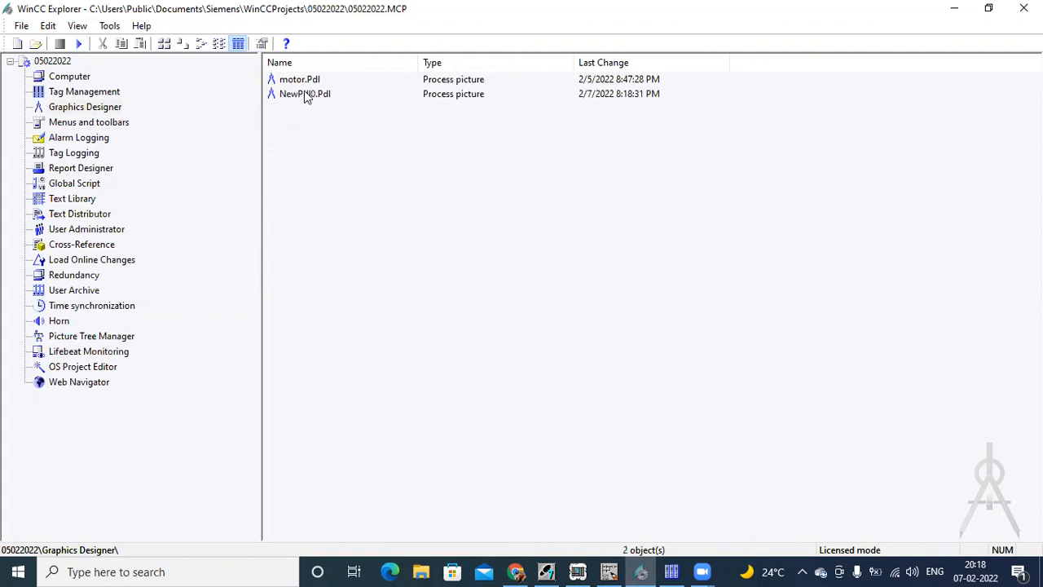
- Rename the newly created process picture as motor2.Pdl
right_click(306, 98)
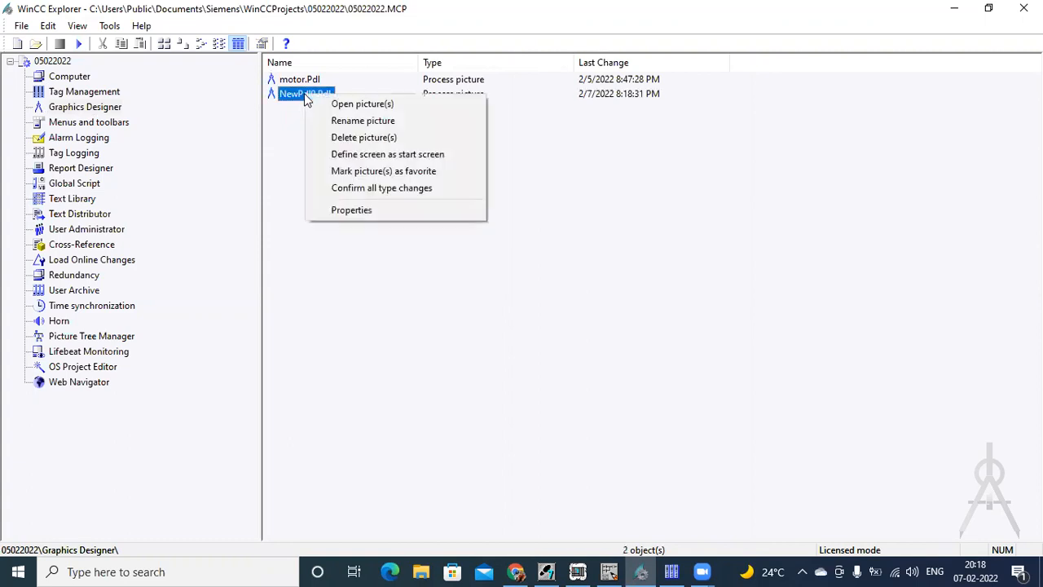
left_click(337, 122)
type("moto")
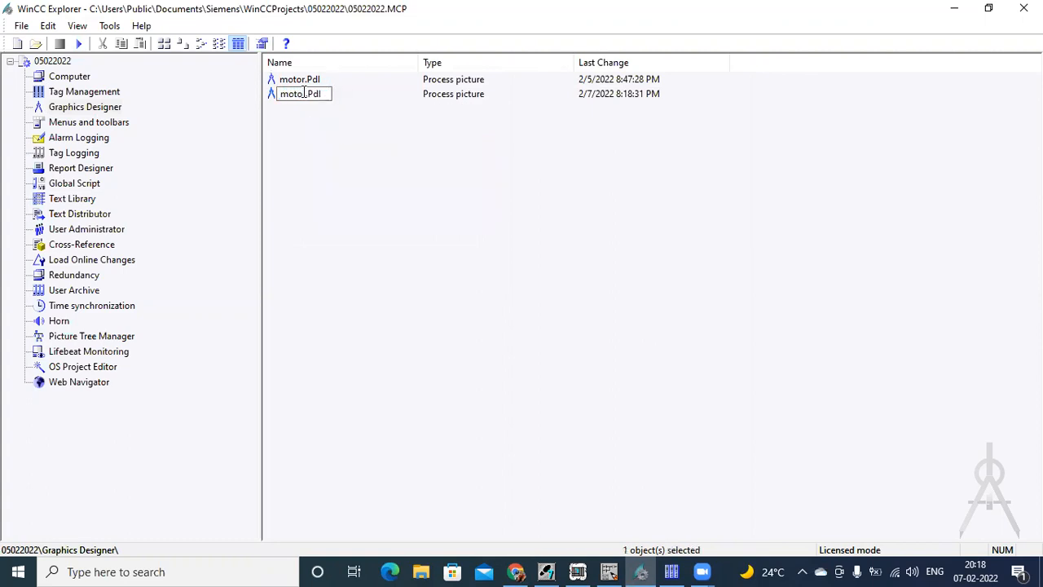
type("r2")
left_click(363, 184)
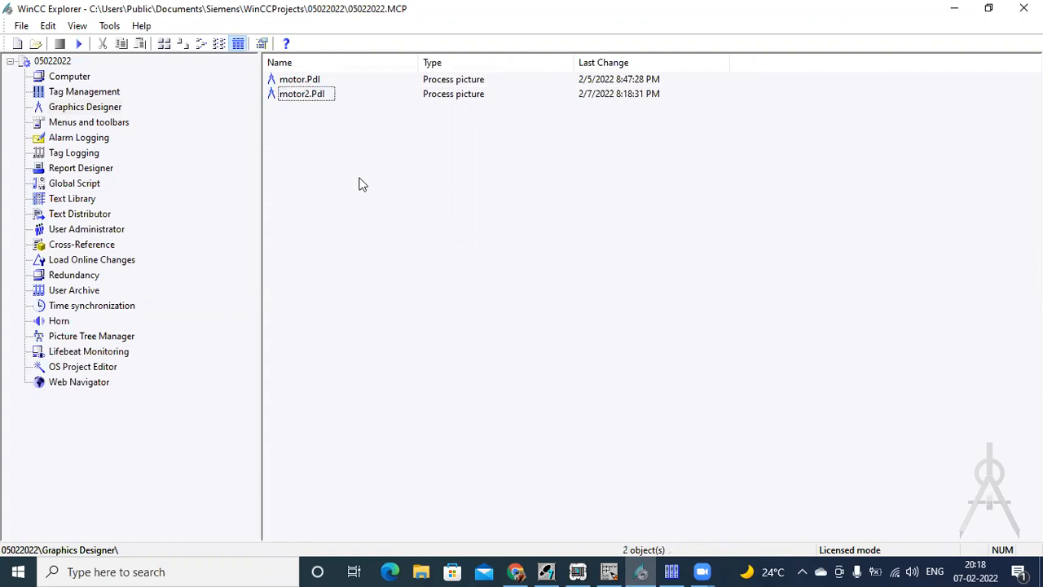
- Open motor2.Pdl in Graphics Designer and maximize the editor window
left_click(297, 97)
double_click(294, 95)
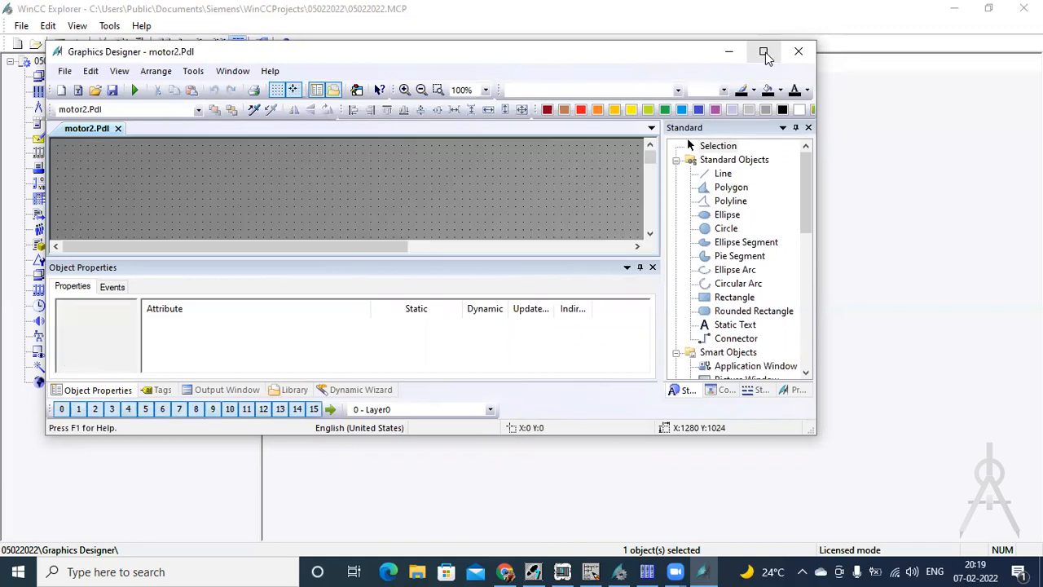
left_click(765, 53)
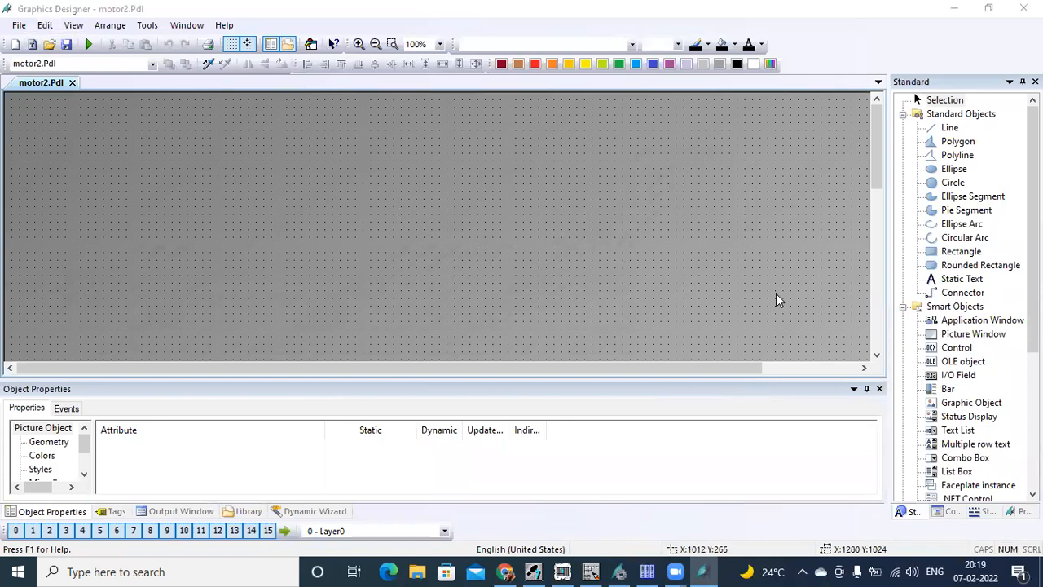
- Draw a Windows-object button about 120 by 60 in the upper-left area of the picture, at about X 180, Y 70
left_click(903, 114)
left_click(903, 128)
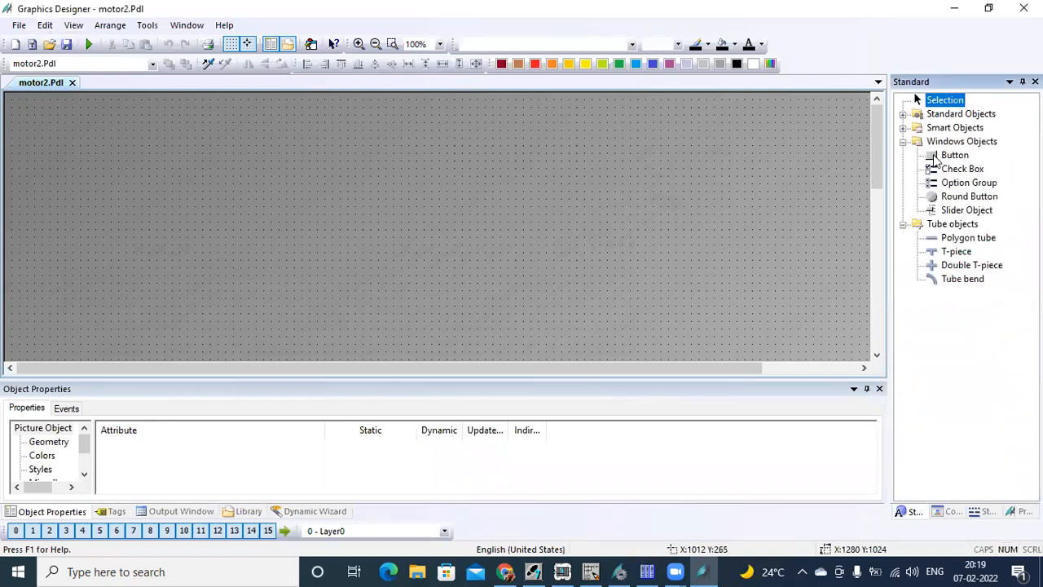
left_click(937, 155)
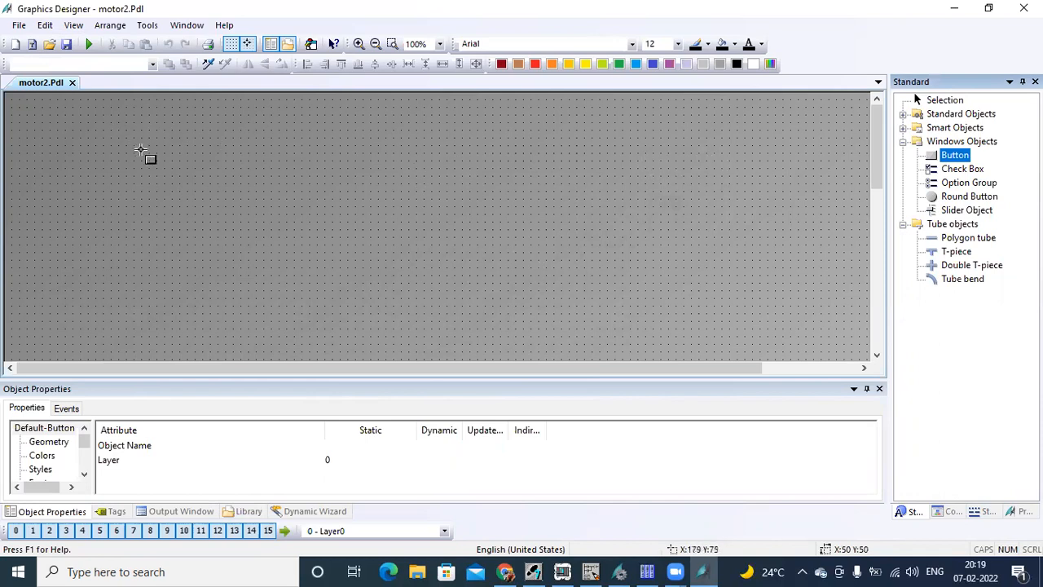
left_click_drag(139, 143, 233, 192)
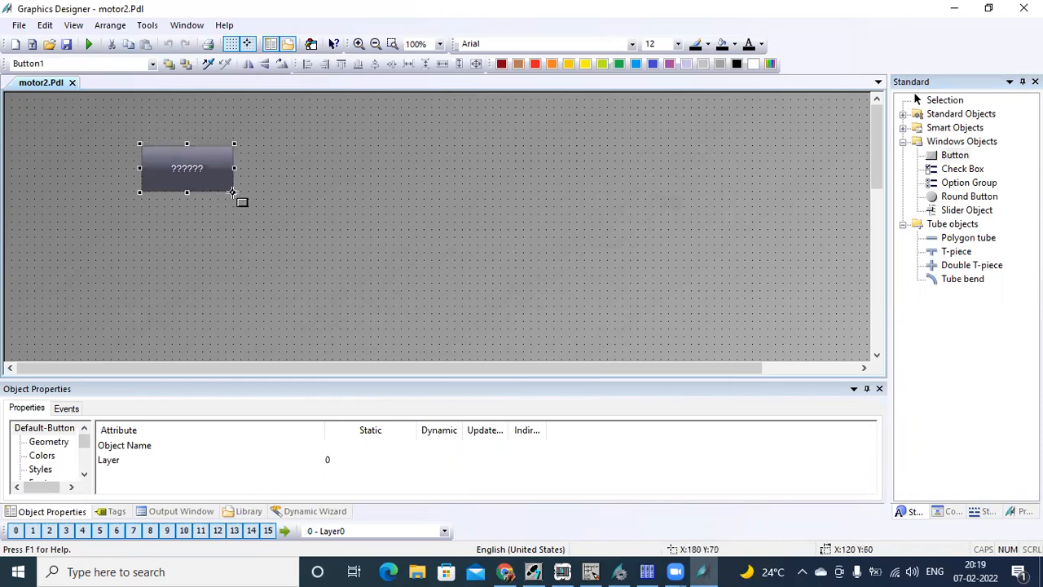
- Replace the new button's placeholder text with "start" and accept its configuration
left_click(267, 89)
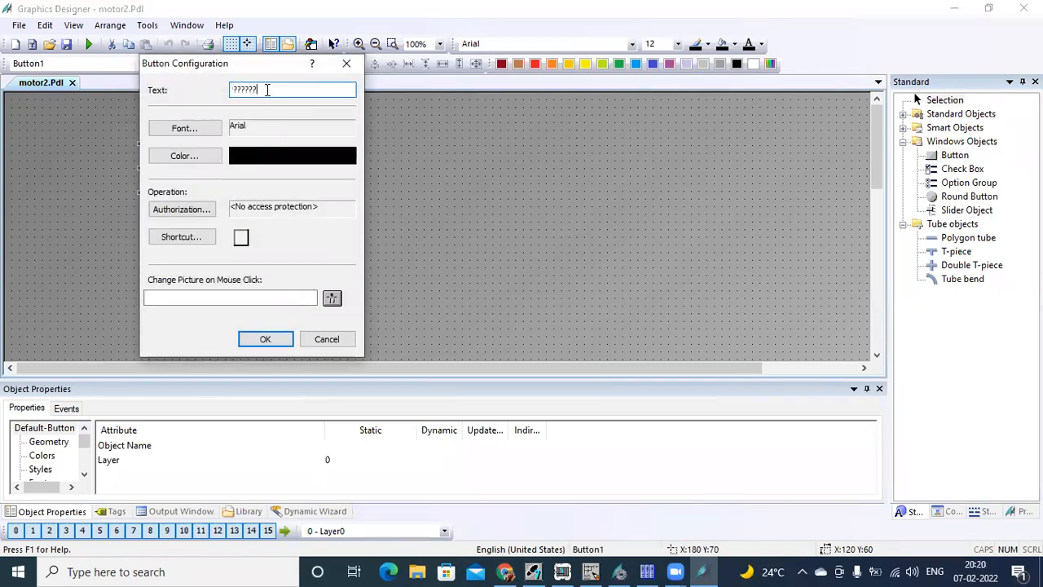
key("BackSpace")
key("BackSpace")
key("BackSpace")
key("BackSpace")
key("BackSpace")
key("BackSpace")
left_click(267, 343)
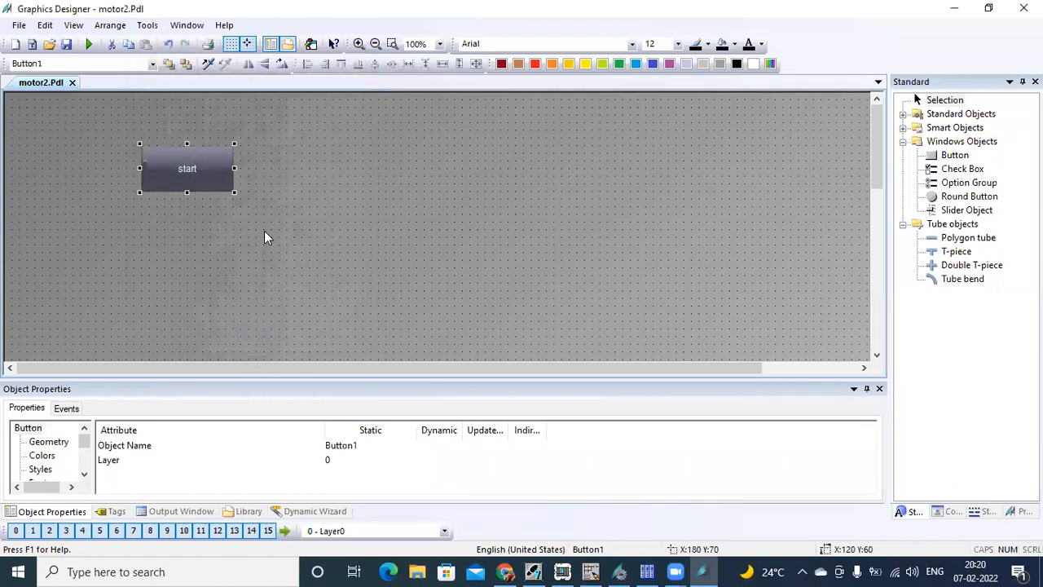
- Draw a second Windows-object button about 120 by 60 below the start button, at about X 180, Y 180, with the text "stop"
left_click(953, 155)
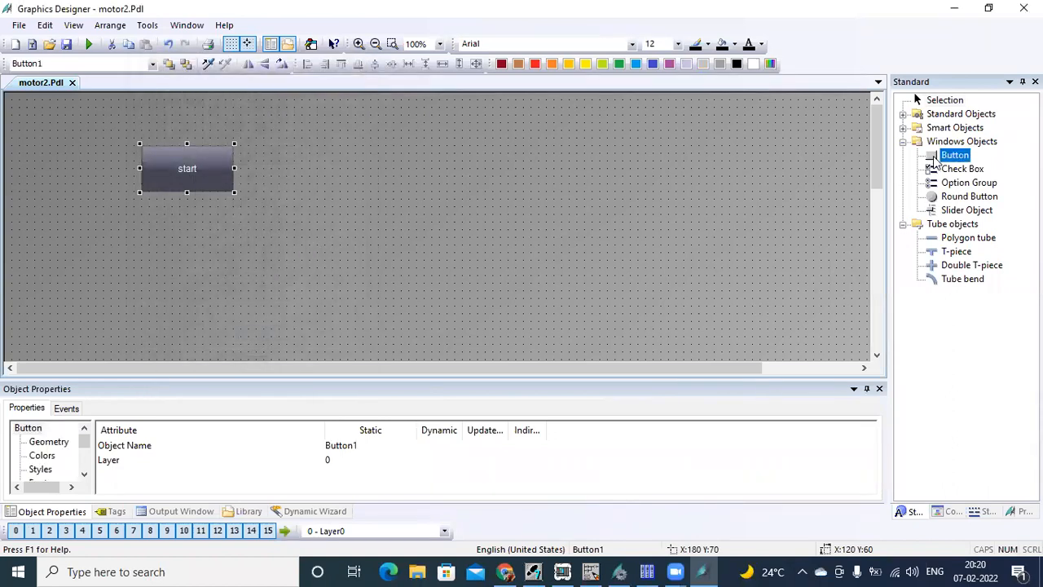
left_click(143, 230)
left_click_drag(143, 230, 230, 277)
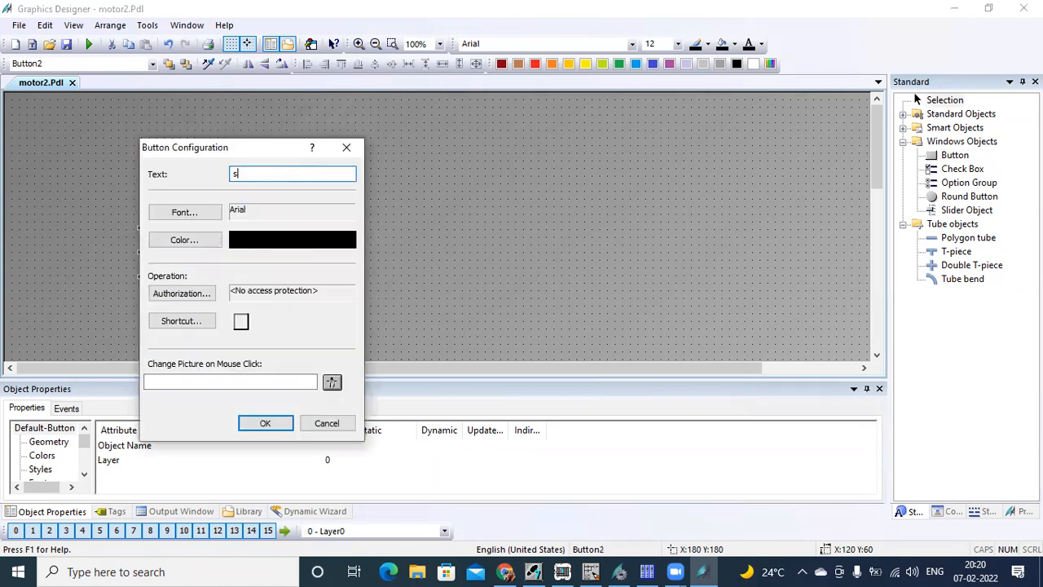
left_click(265, 423)
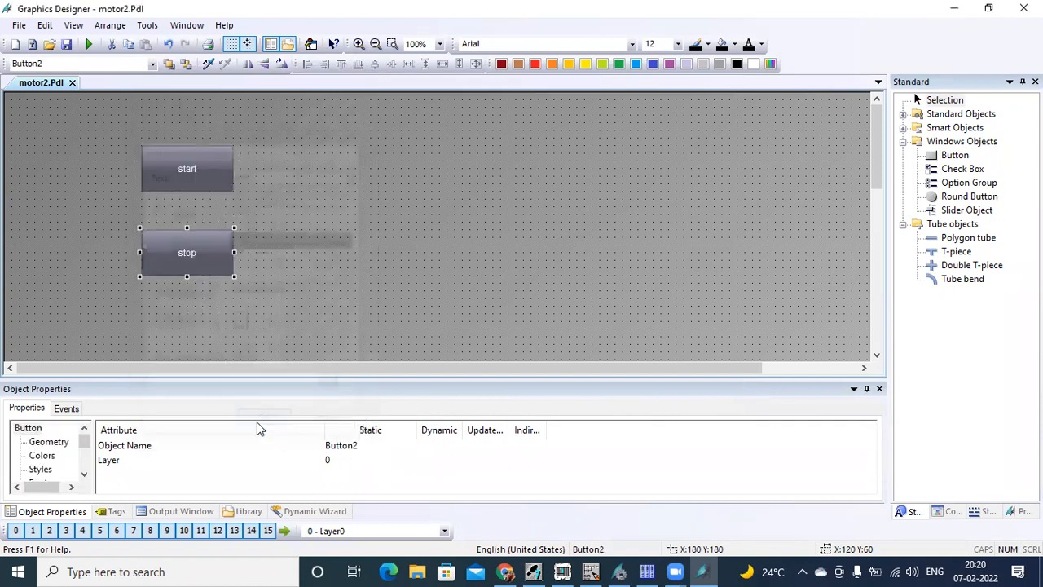
left_click(389, 242)
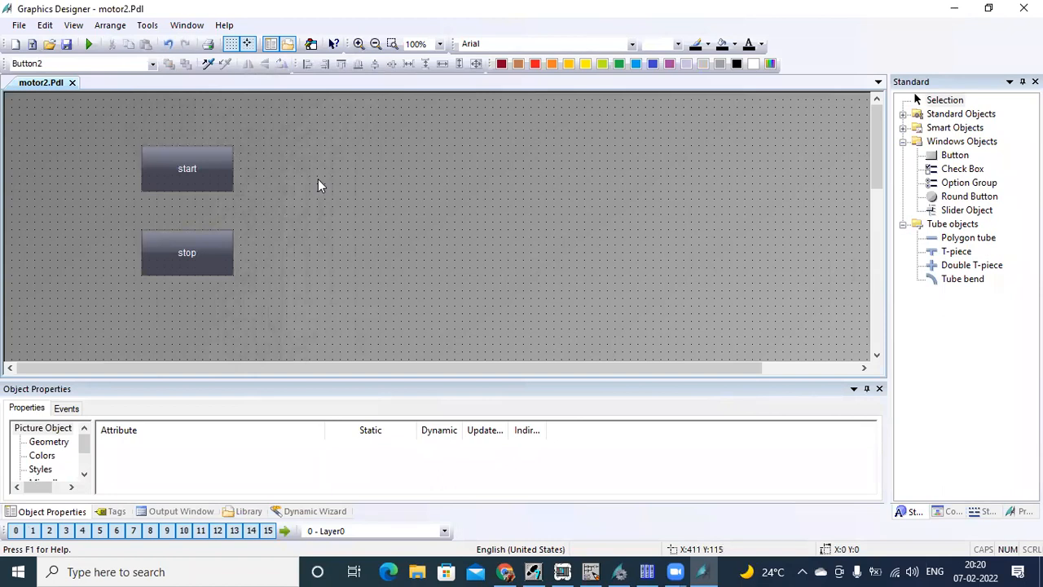
- Display the object library, enlarge its pane, and check which toolbars are enabled
left_click(903, 114)
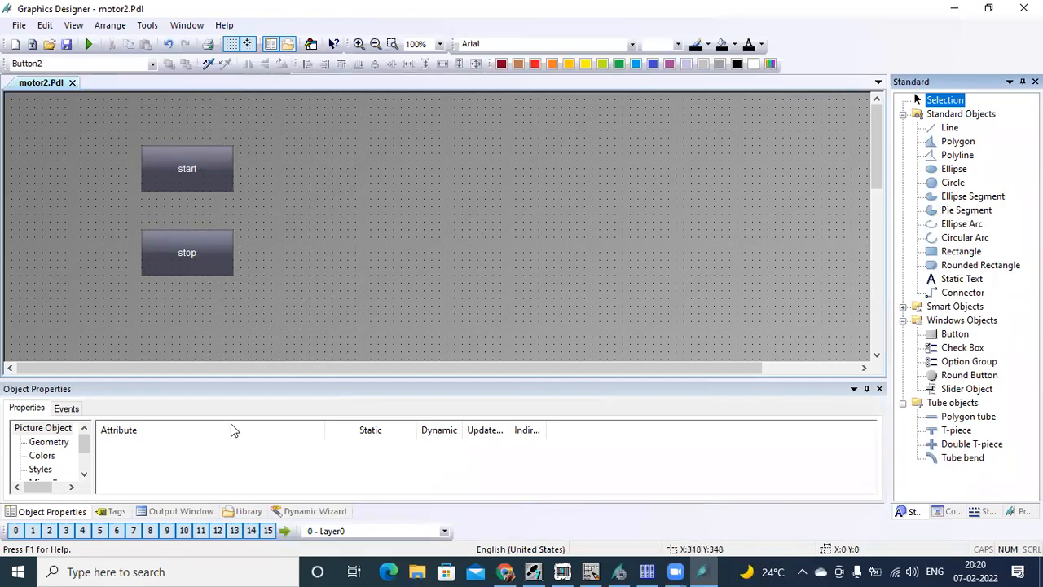
left_click(249, 513)
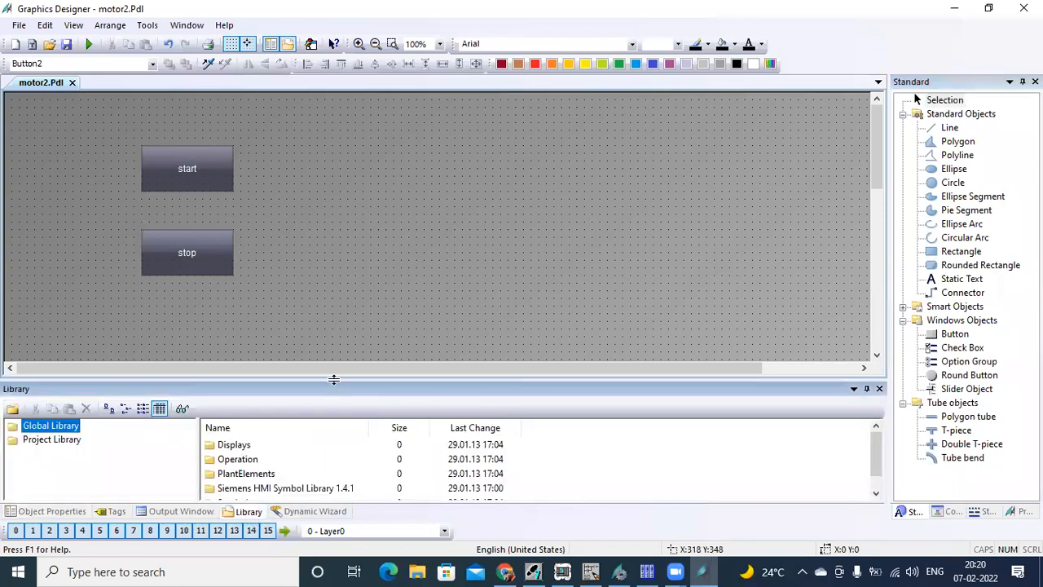
left_click_drag(336, 374, 337, 329)
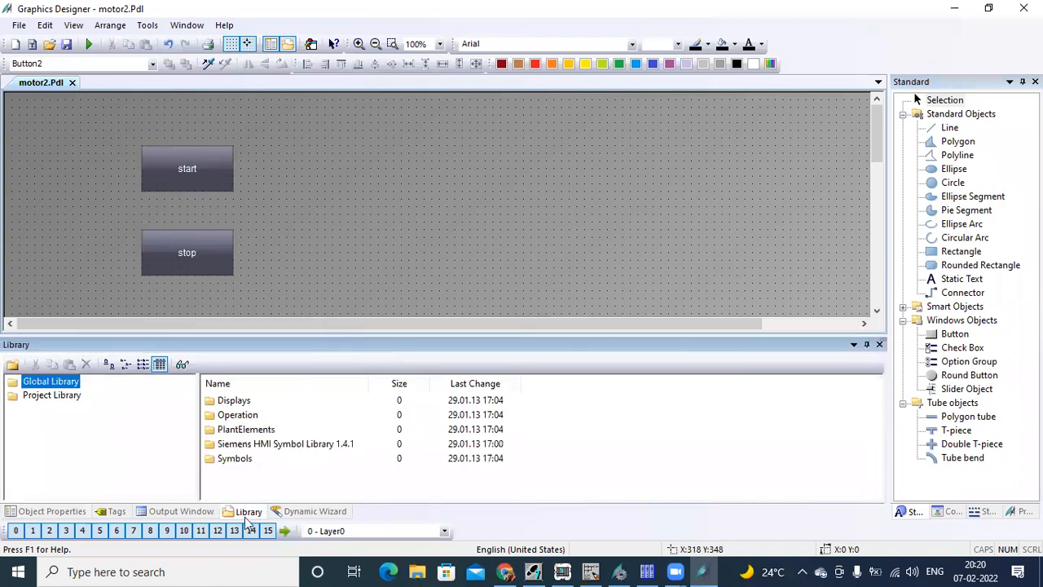
left_click(114, 26)
mouse_move(75, 27)
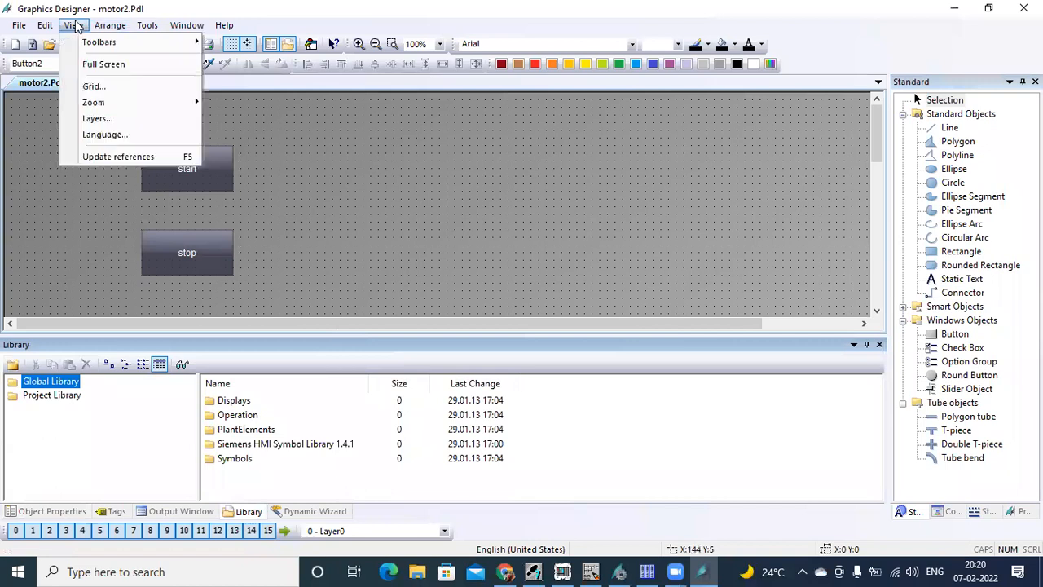
mouse_move(88, 44)
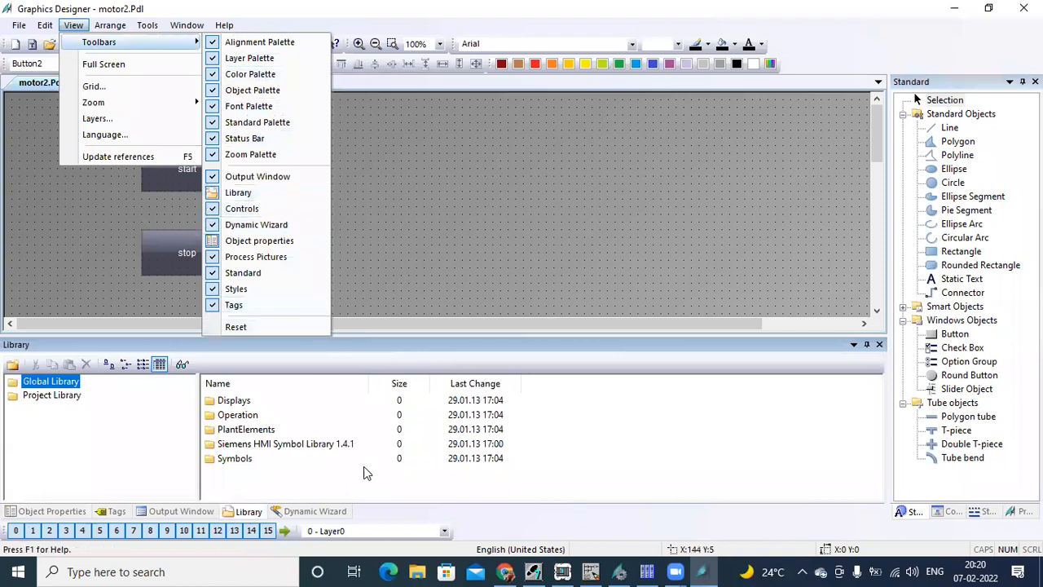
left_click(365, 490)
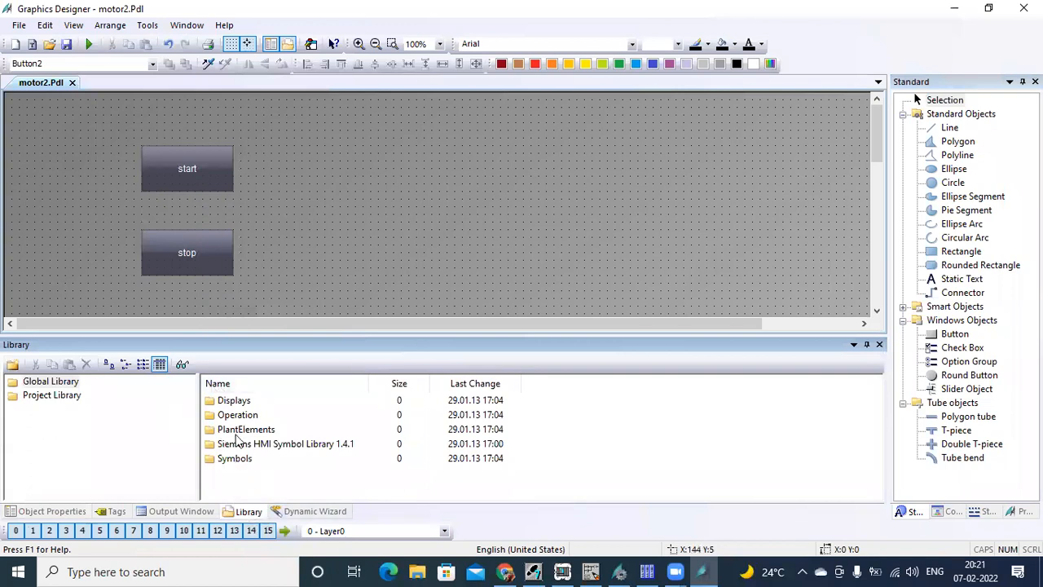
- Browse the Displays, Meters and Scaling folders of the Global Library and show the library items as large icons with previews
double_click(45, 383)
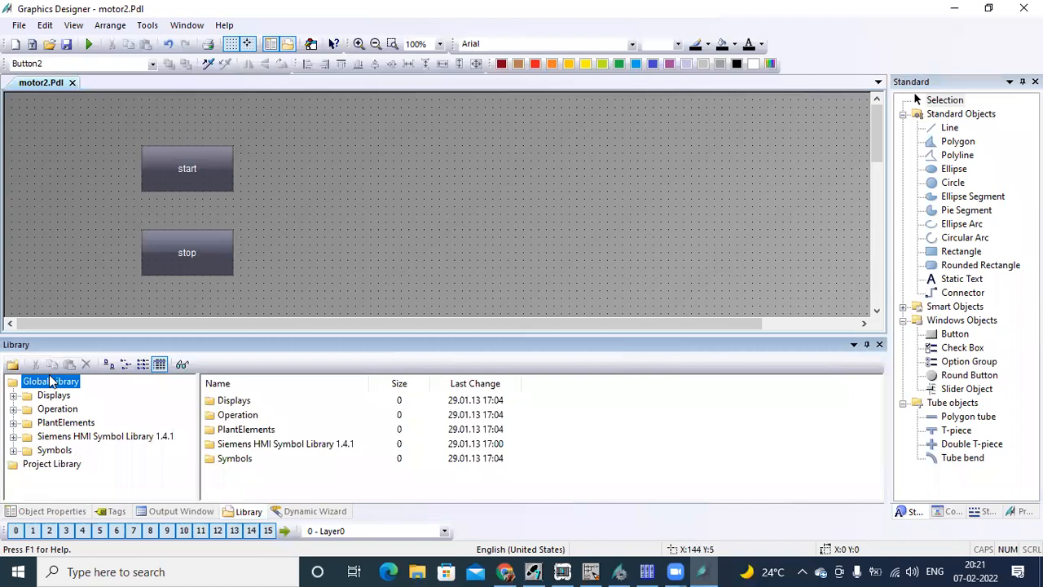
left_click(44, 397)
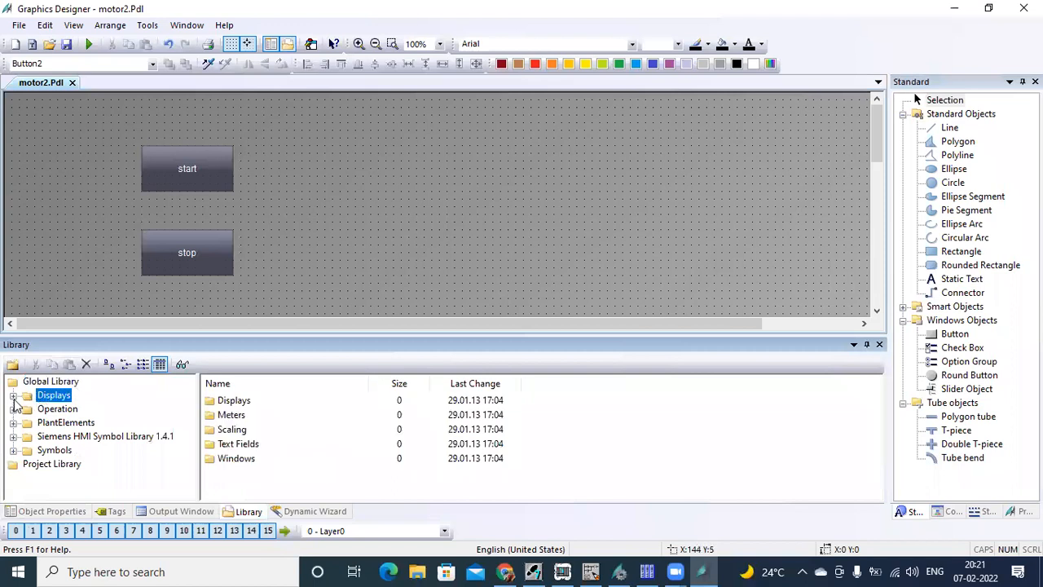
left_click(13, 396)
left_click(68, 409)
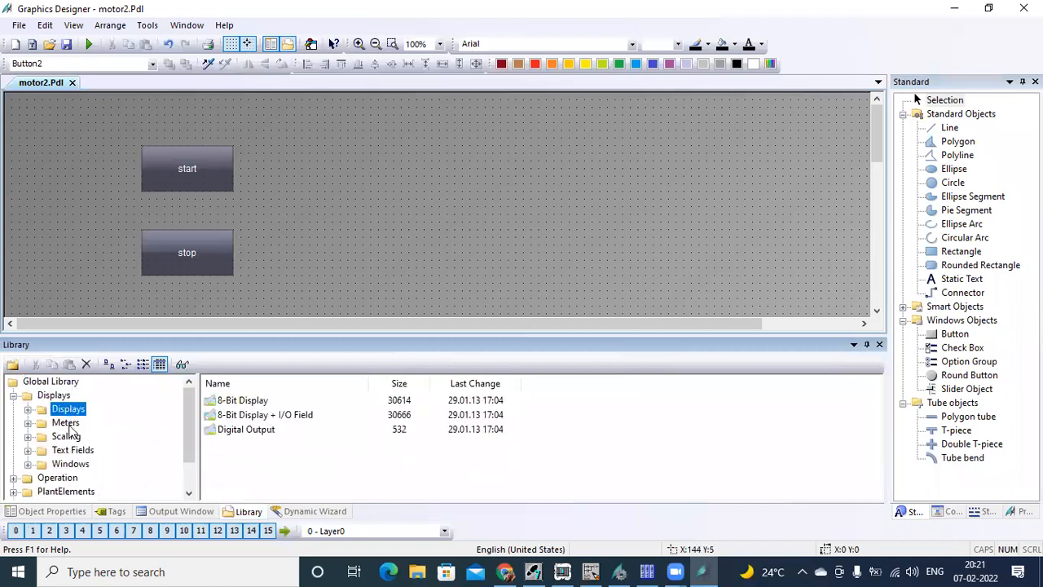
left_click(65, 423)
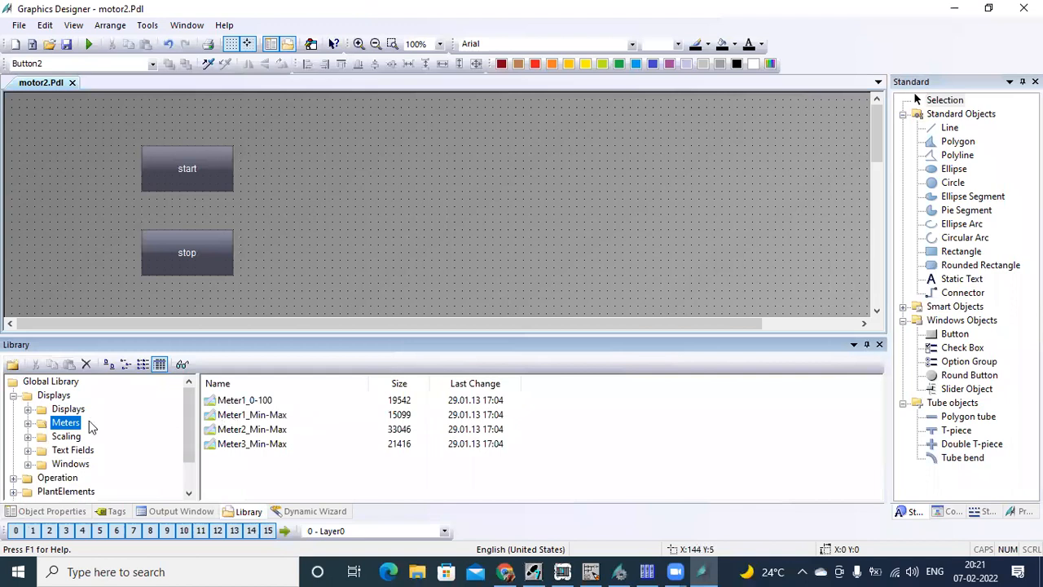
left_click(66, 436)
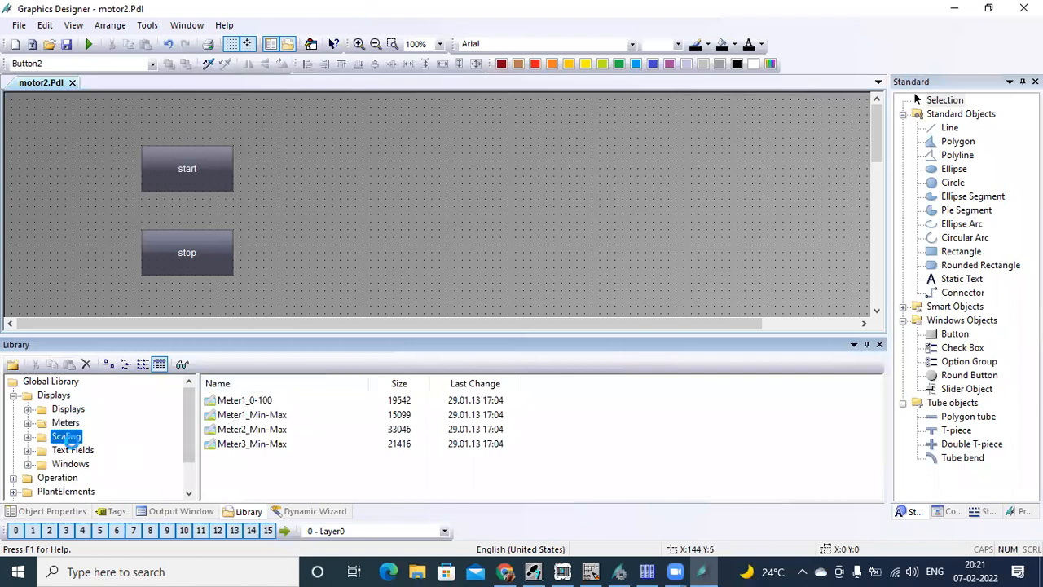
left_click(182, 364)
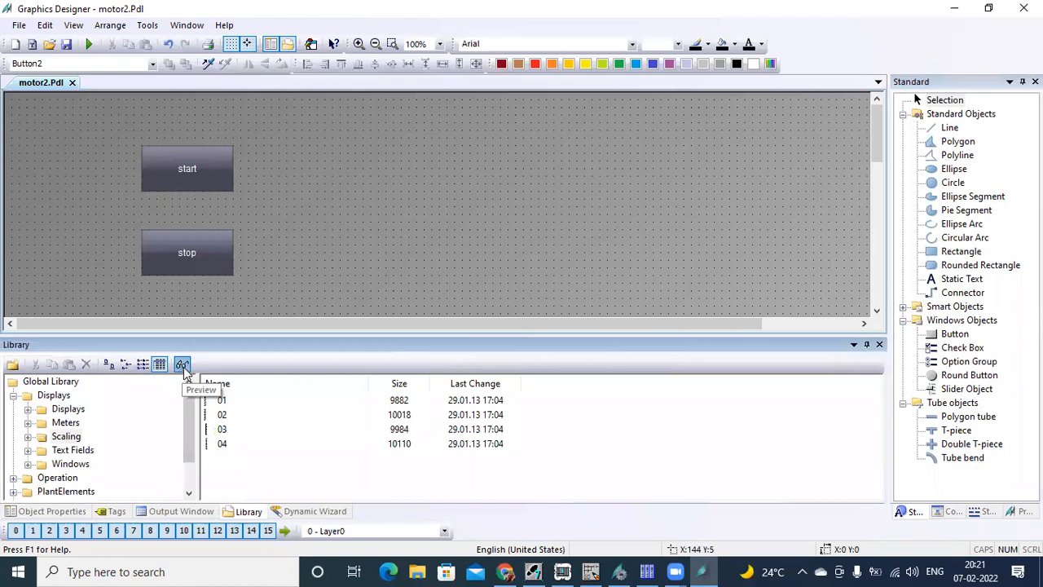
left_click(65, 424)
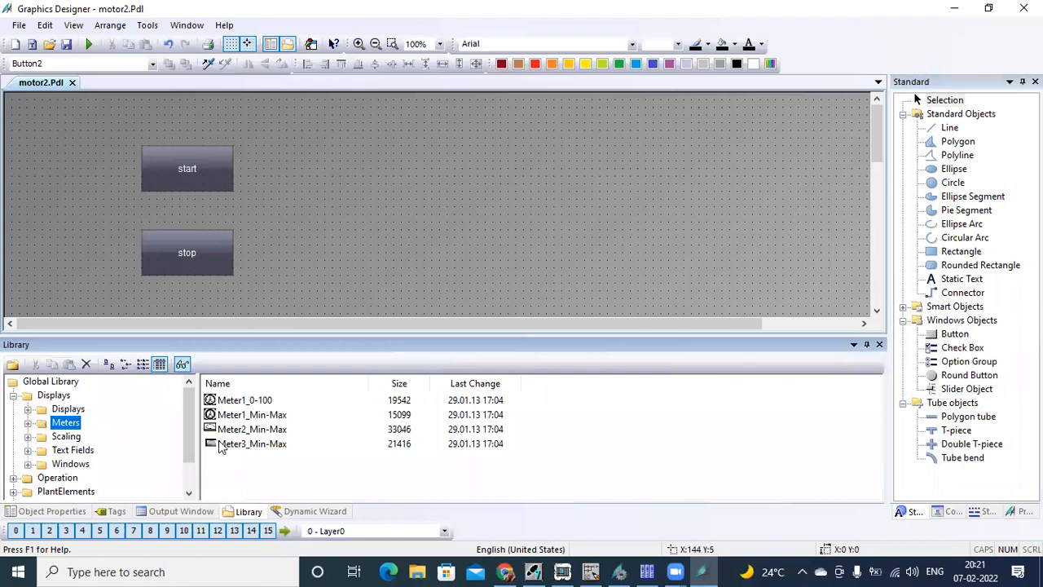
left_click(110, 367)
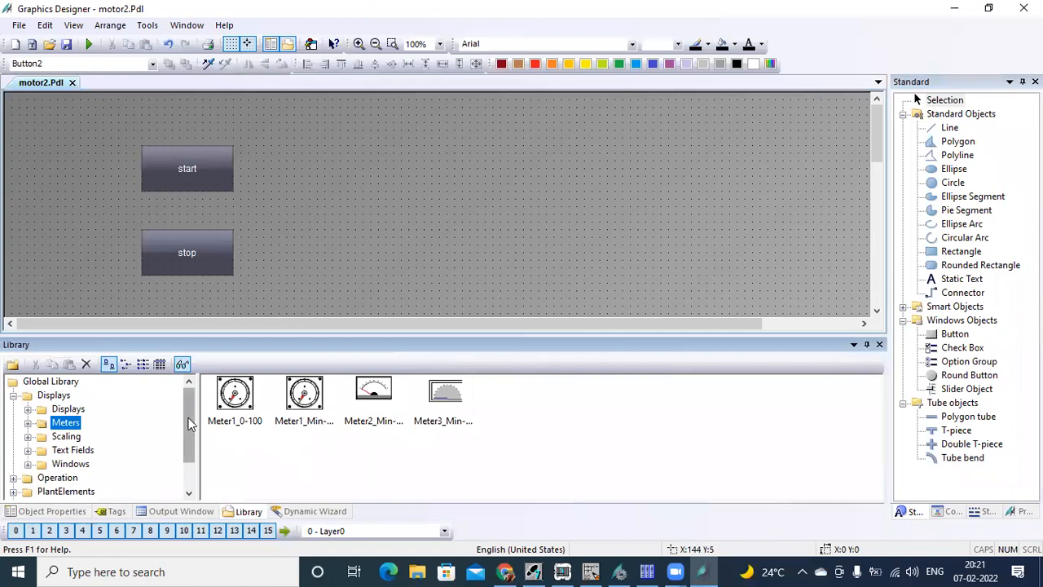
- Look through the Buttons 3D symbols in the Global Library's Operation folder
left_click(13, 395)
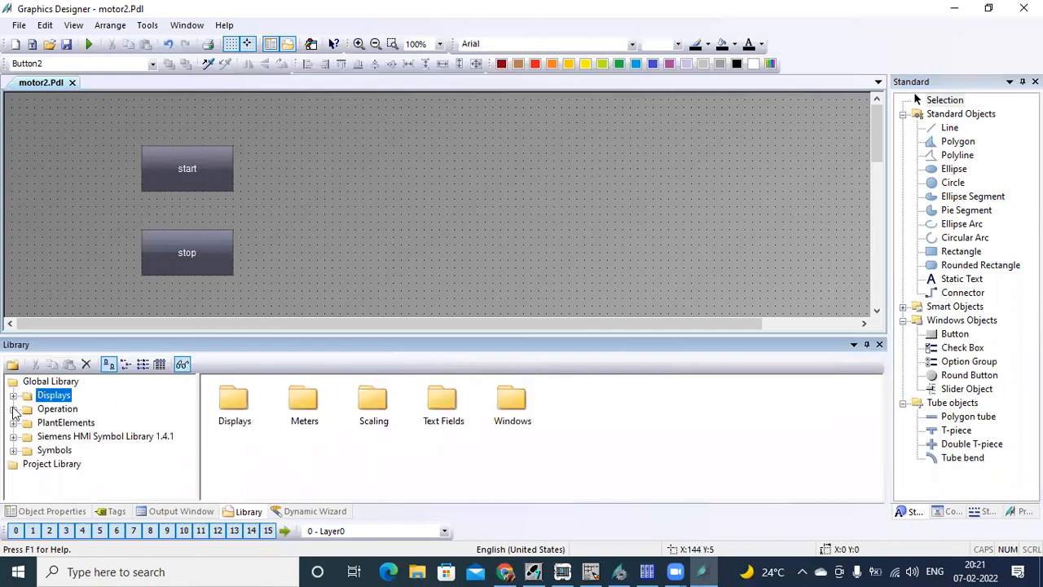
left_click(13, 409)
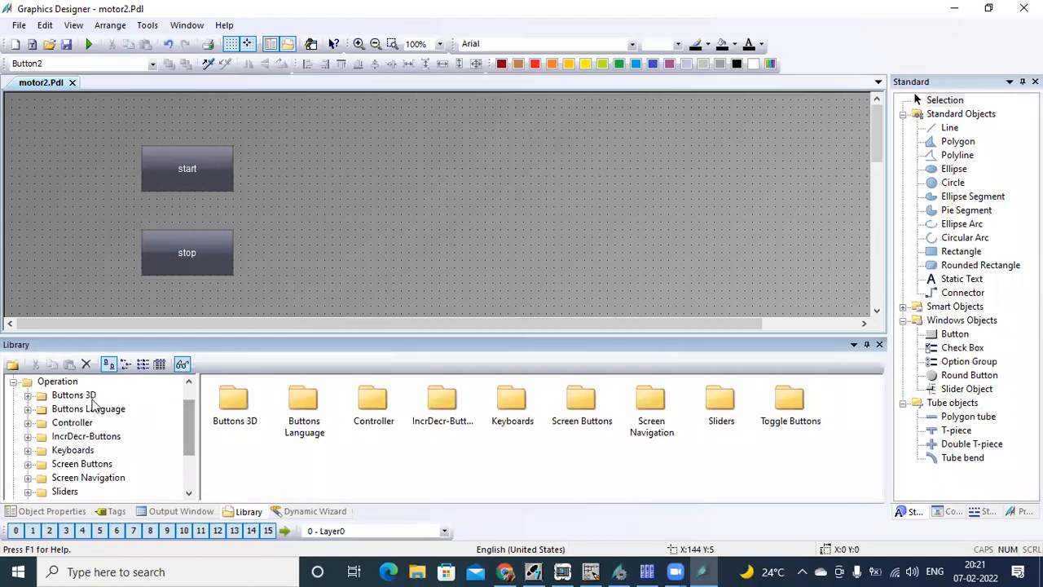
left_click(45, 395)
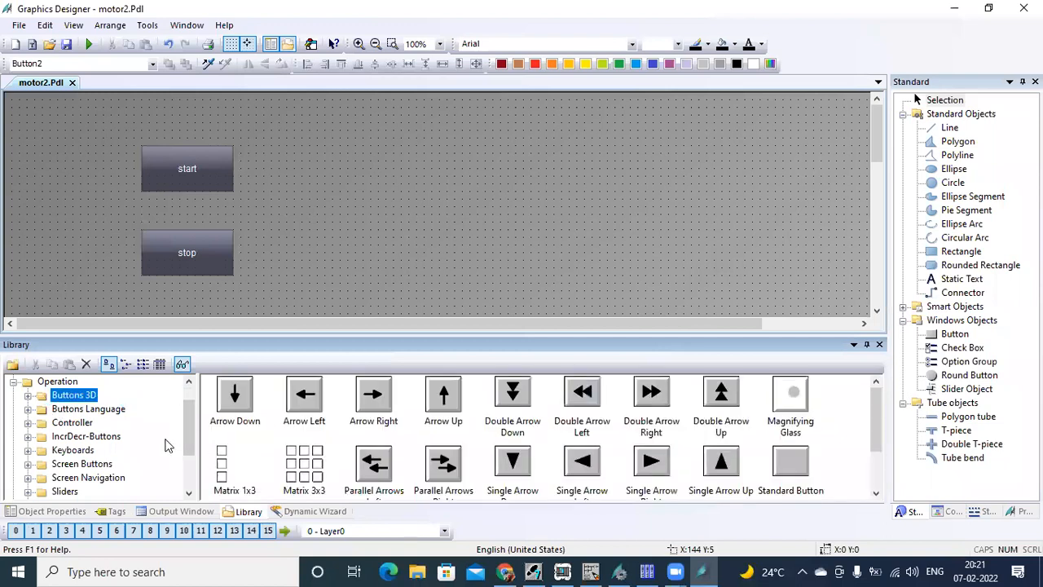
mouse_move(187, 422)
left_mouse_down()
mouse_move(190, 476)
mouse_move(190, 430)
left_mouse_up()
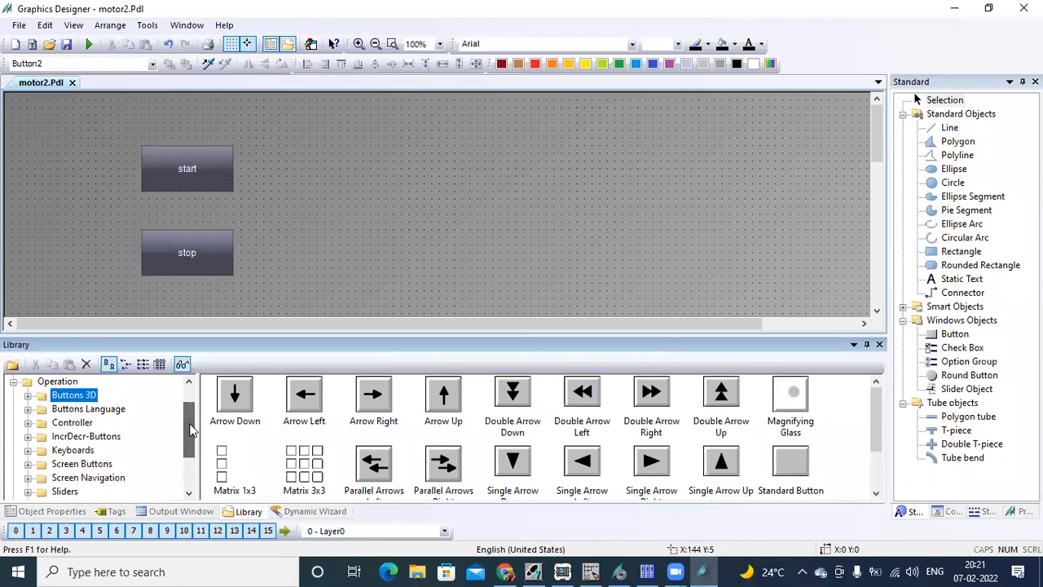
left_click(13, 382)
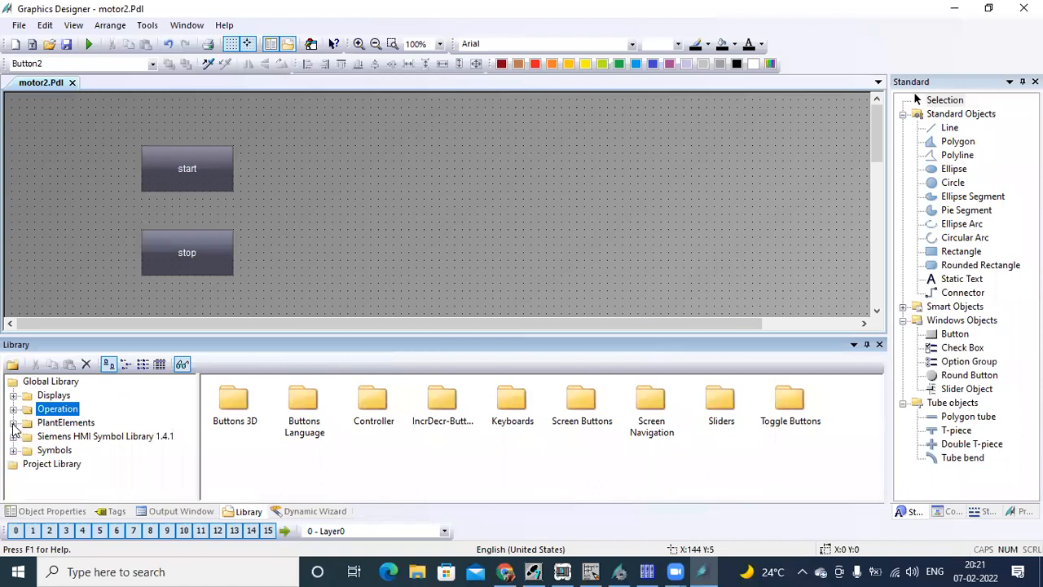
- Place the Motor006 symbol from the PlantElements Motors folder beside the start and stop buttons, at about X 380, Y 80
left_click(13, 423)
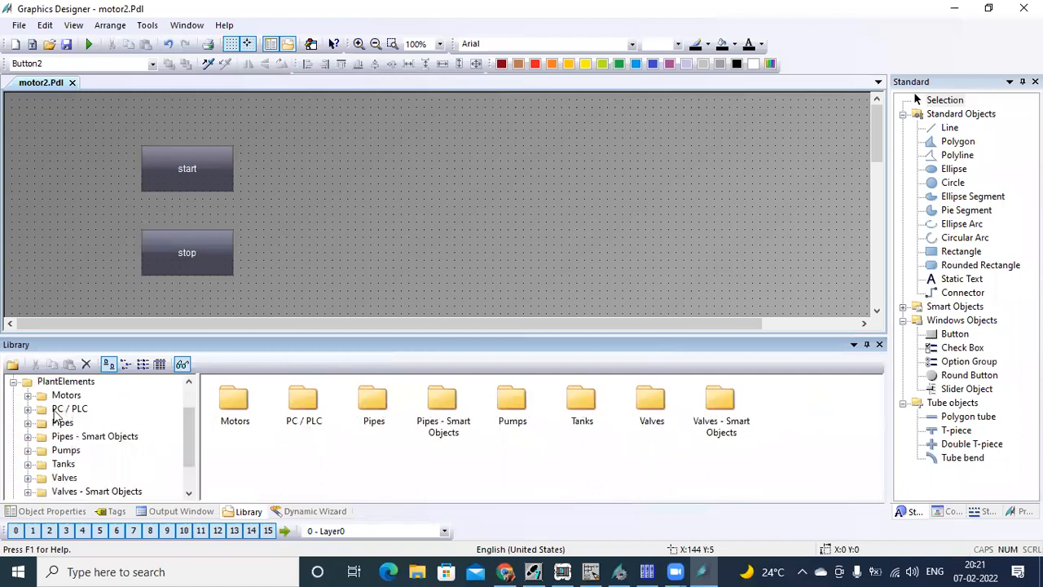
left_click(43, 394)
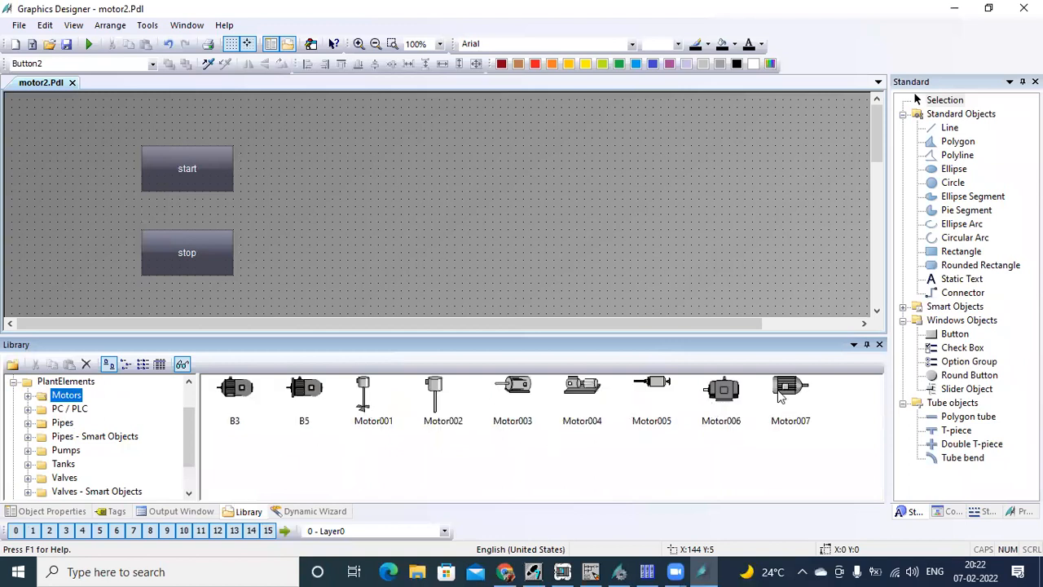
left_click(726, 395)
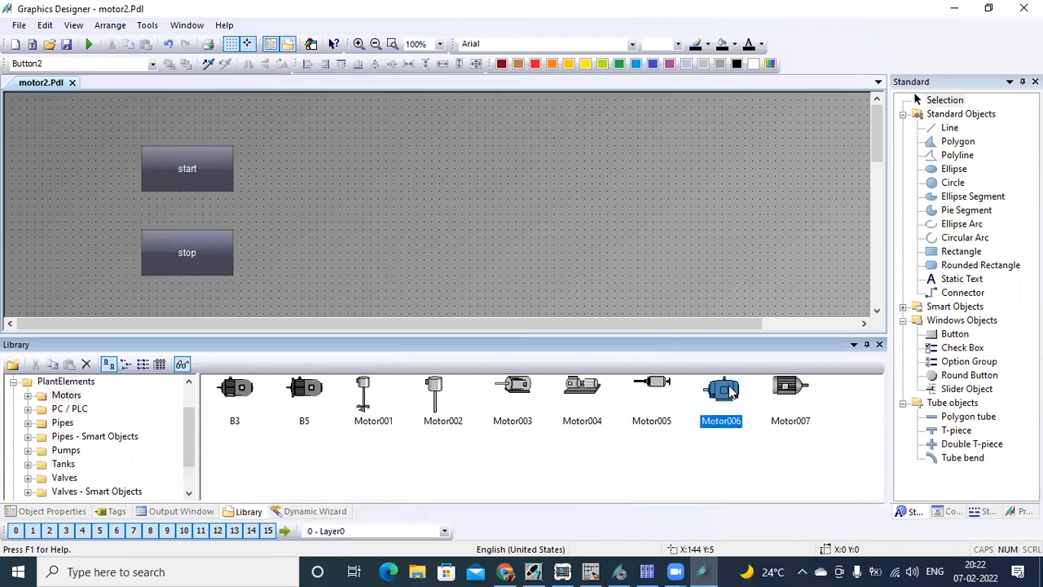
left_click_drag(728, 399, 293, 158)
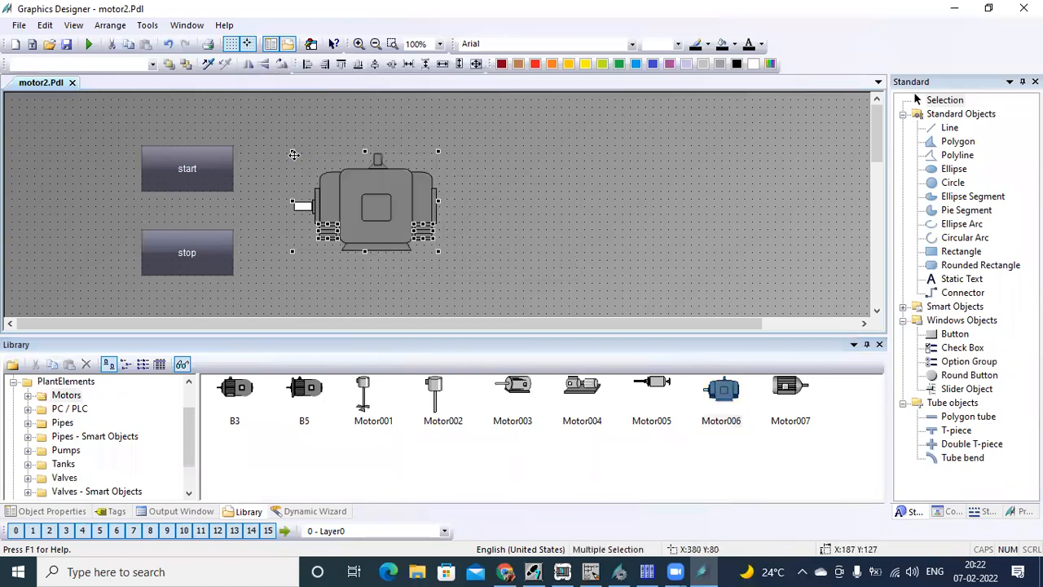
left_click(503, 218)
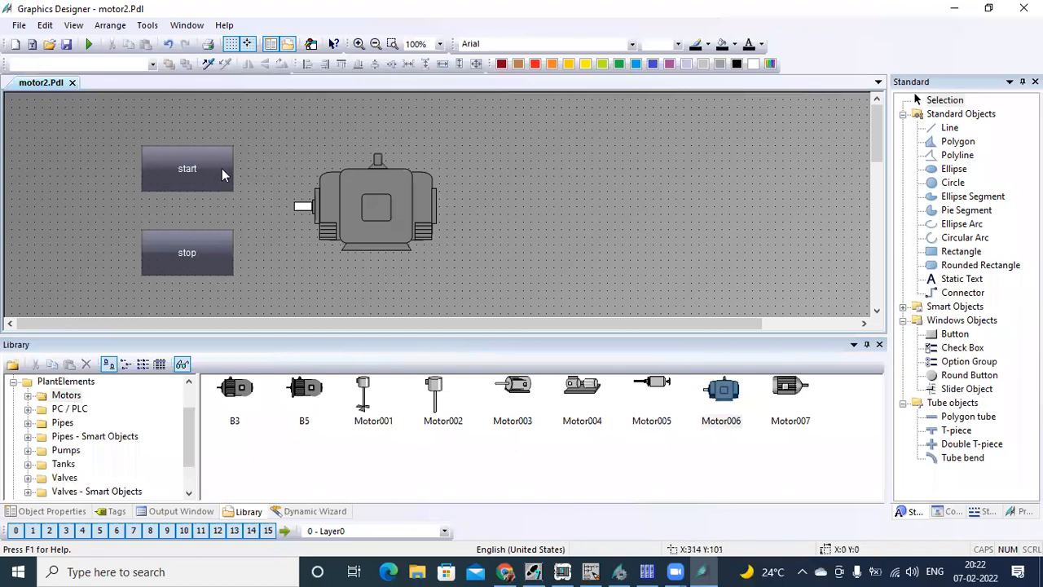
- Open a direct connection for the start button's Press Left mouse event
left_click(202, 167)
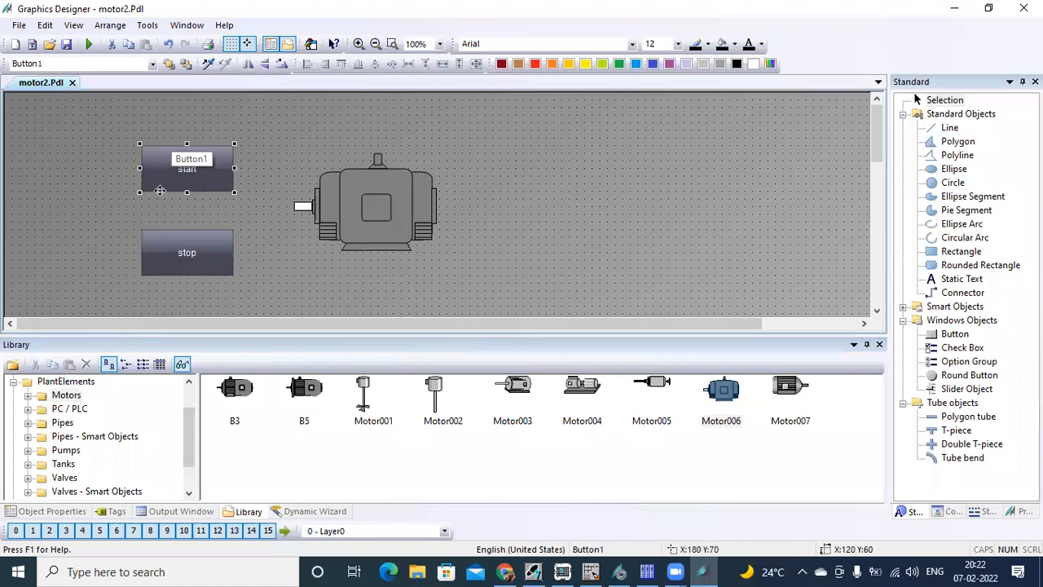
left_click(54, 512)
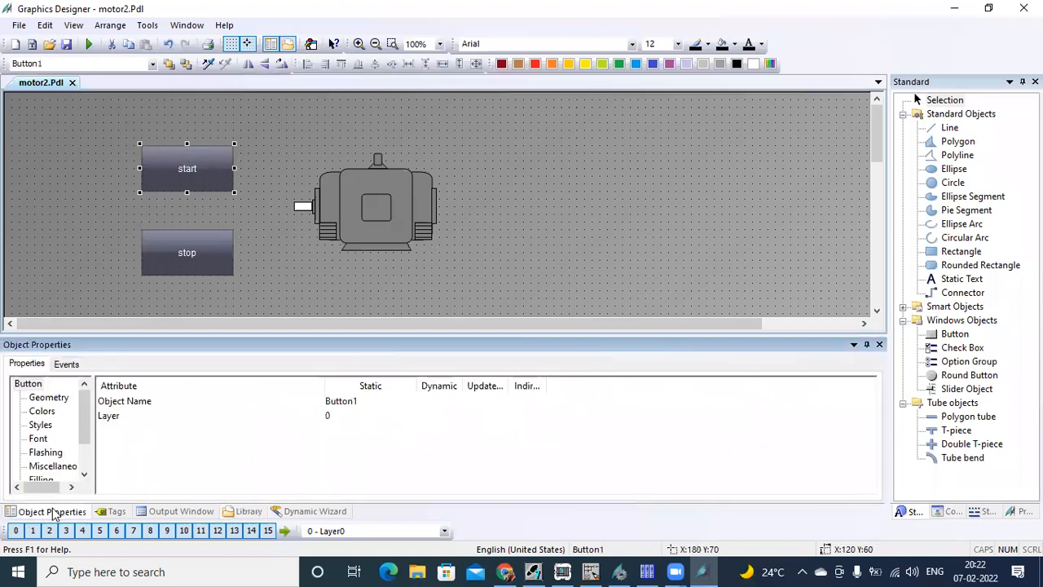
left_click(66, 364)
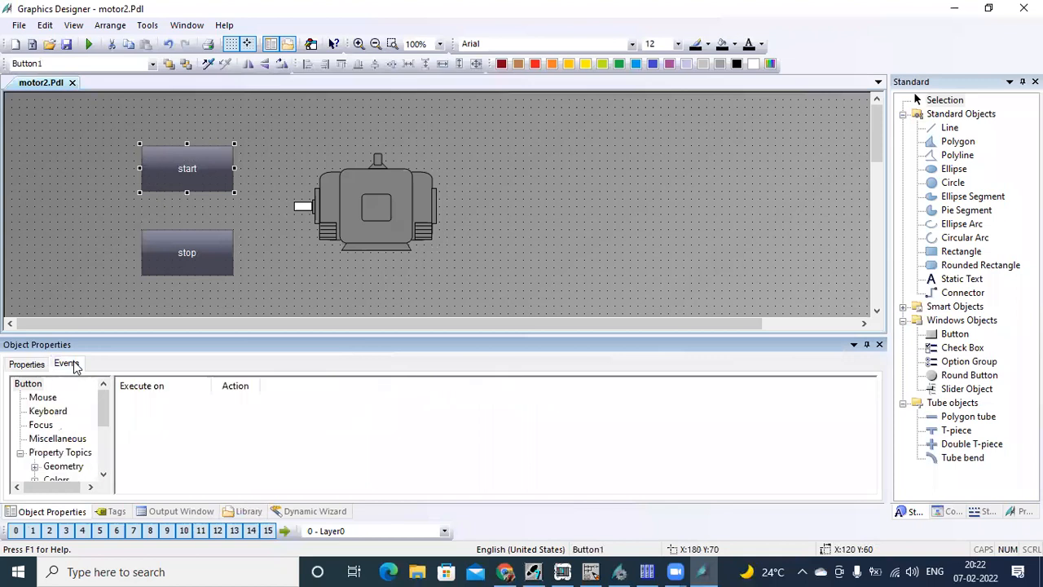
left_click(43, 397)
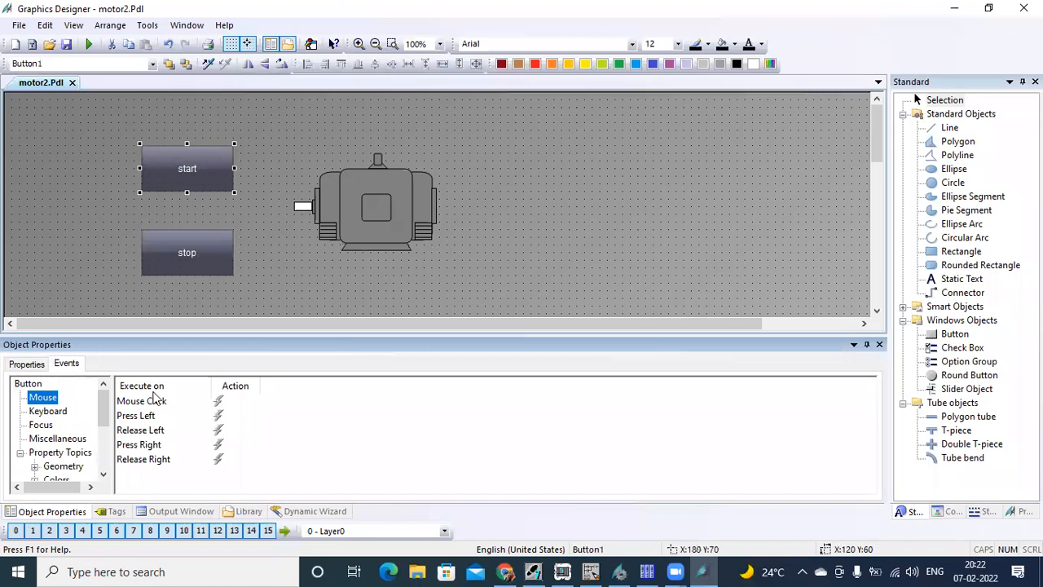
right_click(222, 420)
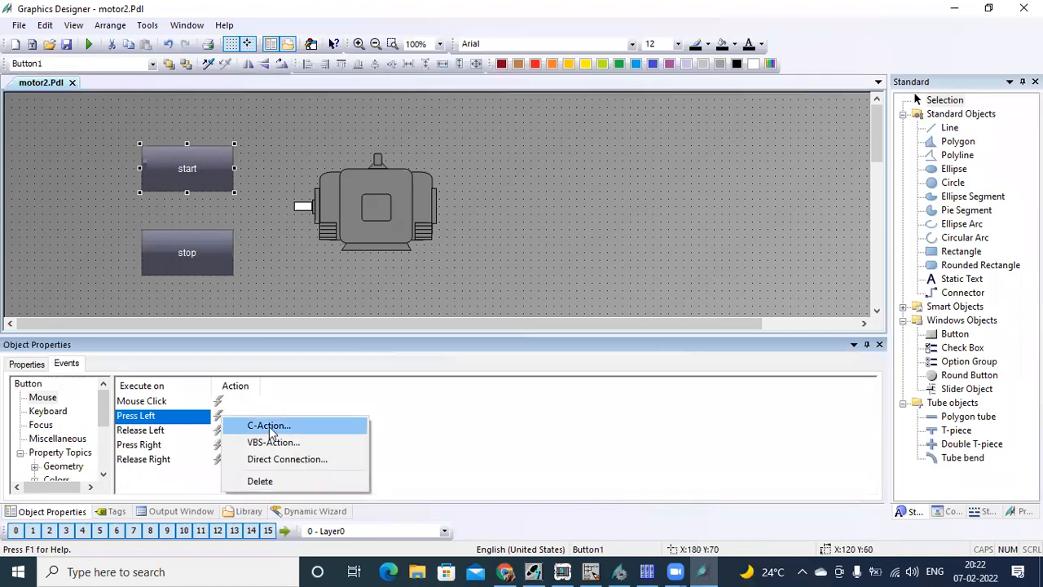
left_click(345, 459)
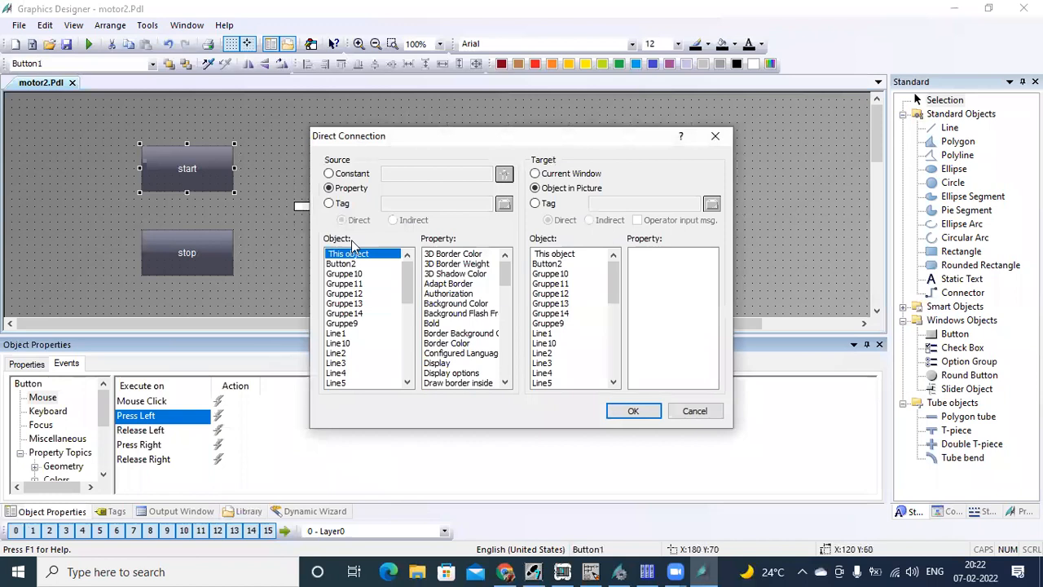
- Configure the start button's direct connection to write the constant 1 directly to the motor1 tag
left_click(330, 174)
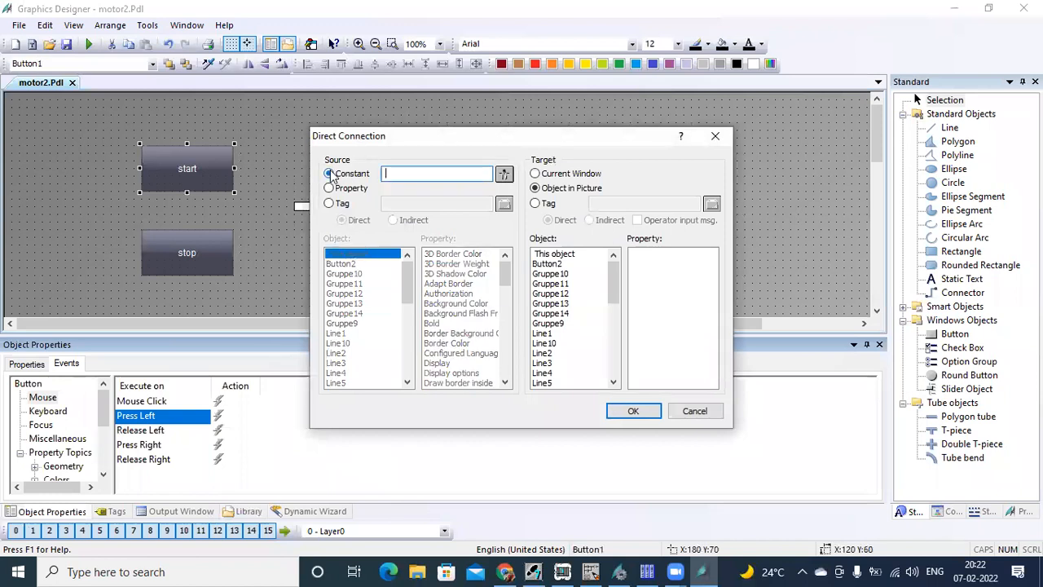
type("1")
left_click(535, 204)
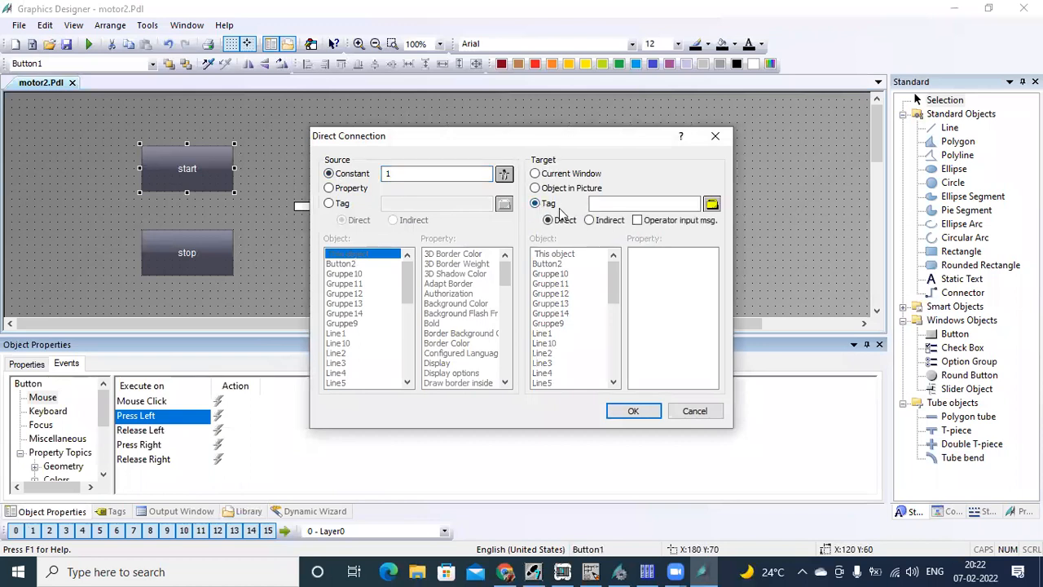
left_click(711, 205)
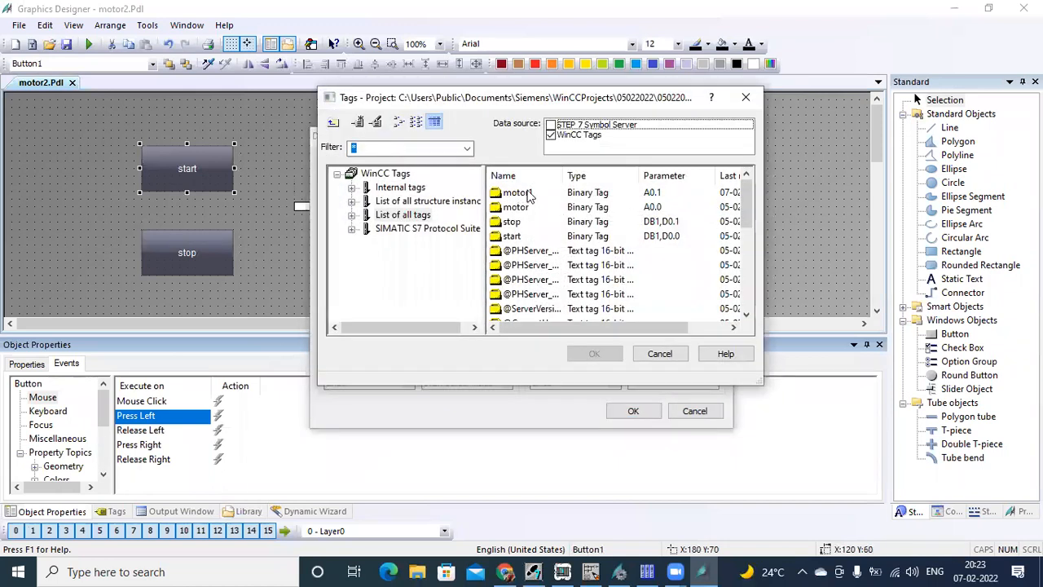
left_click(528, 195)
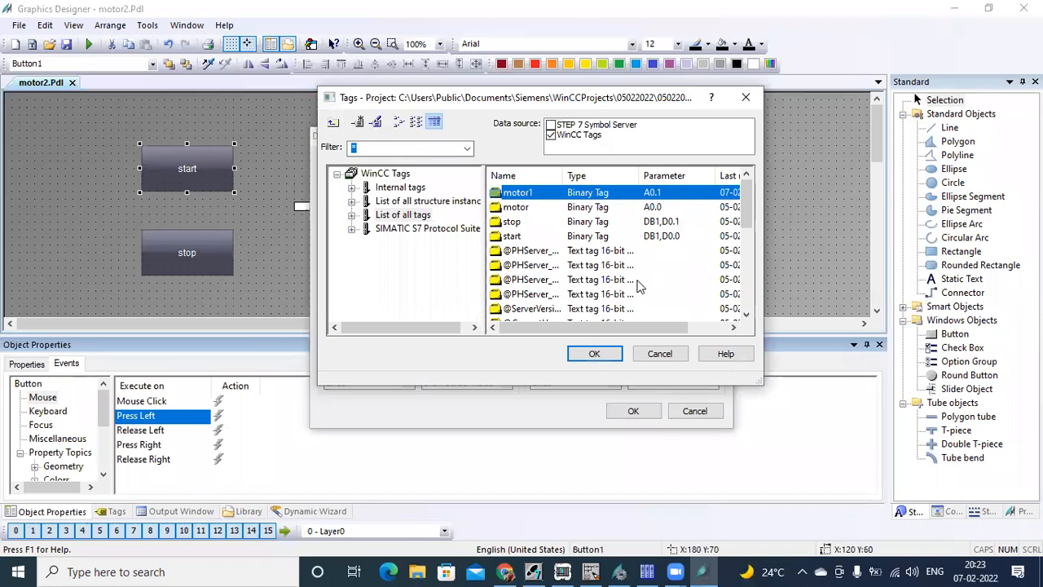
left_click(606, 359)
left_click(633, 410)
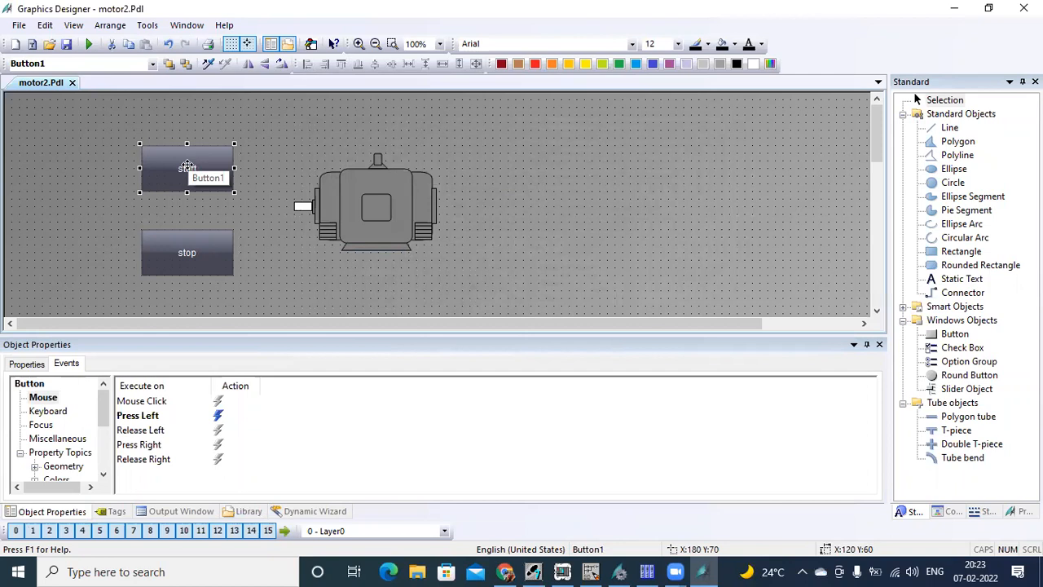
left_click(213, 242)
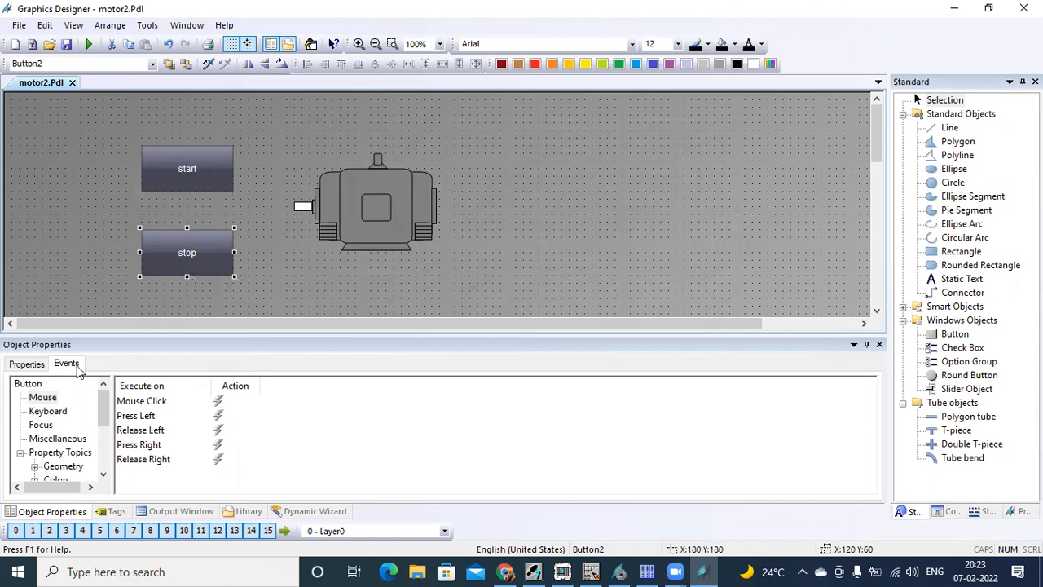
right_click(220, 432)
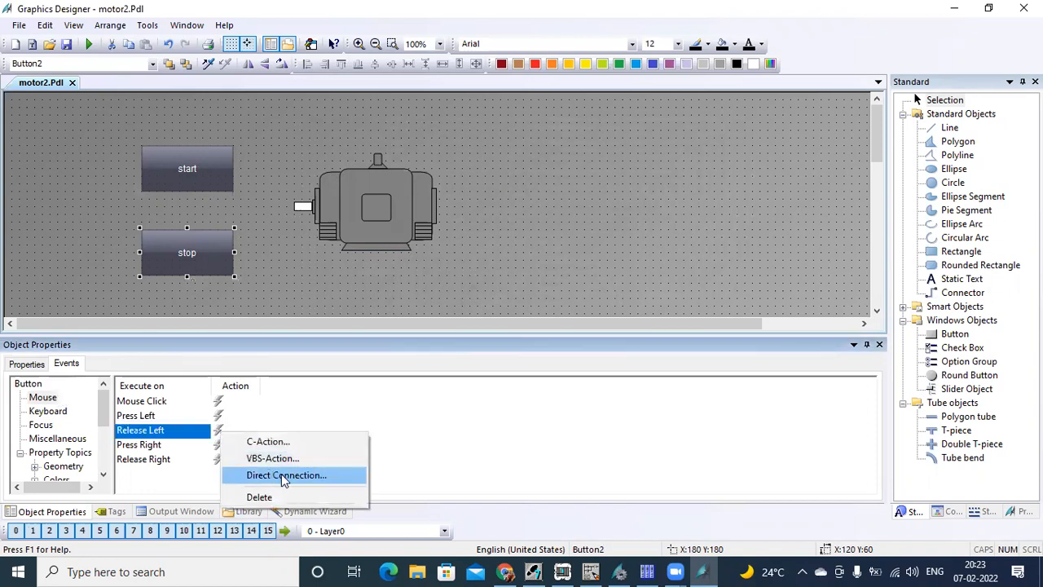
left_click(284, 476)
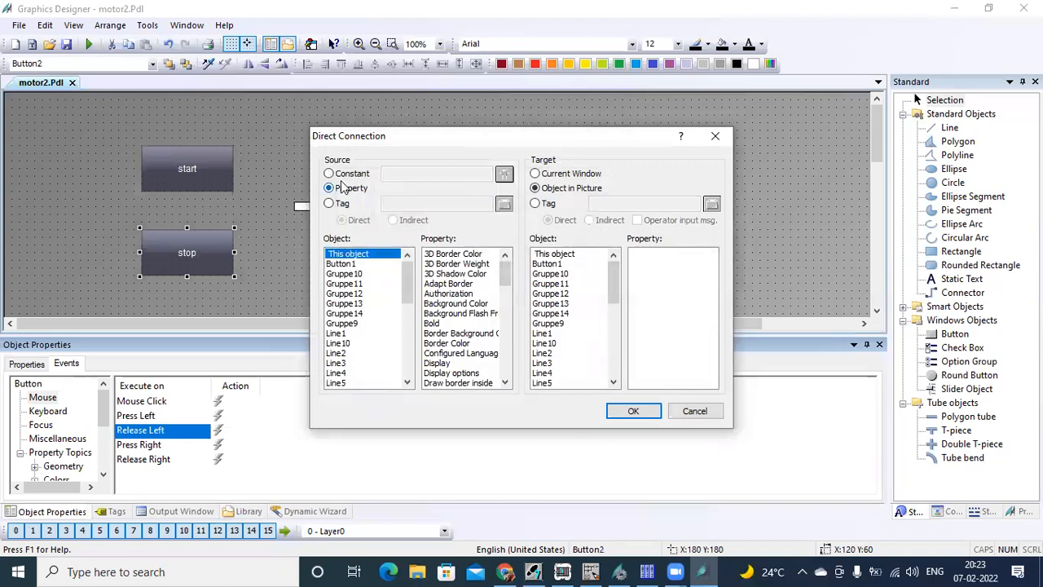
left_click(351, 173)
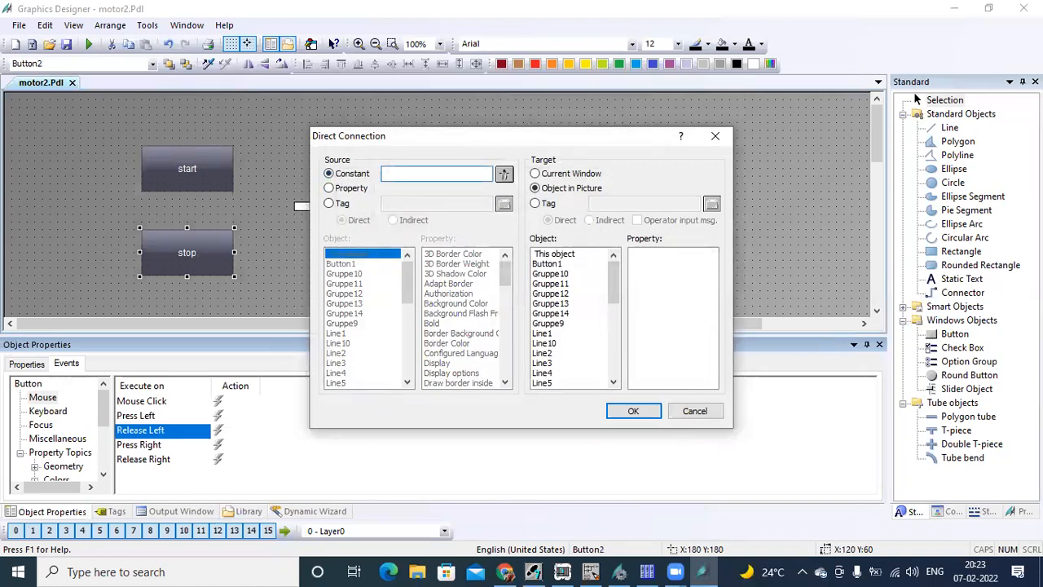
left_click(534, 203)
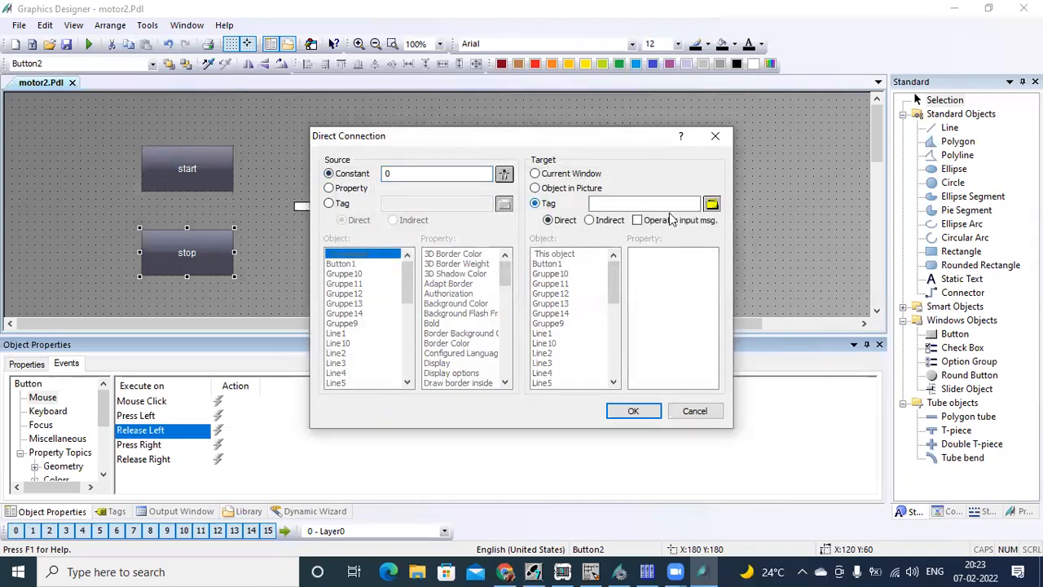
left_click(711, 205)
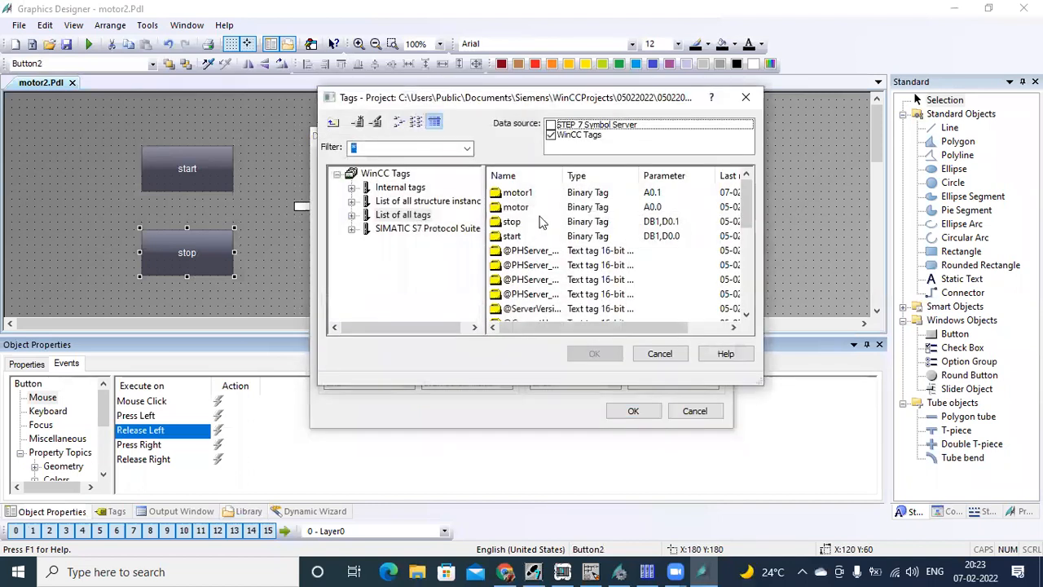
left_click(527, 193)
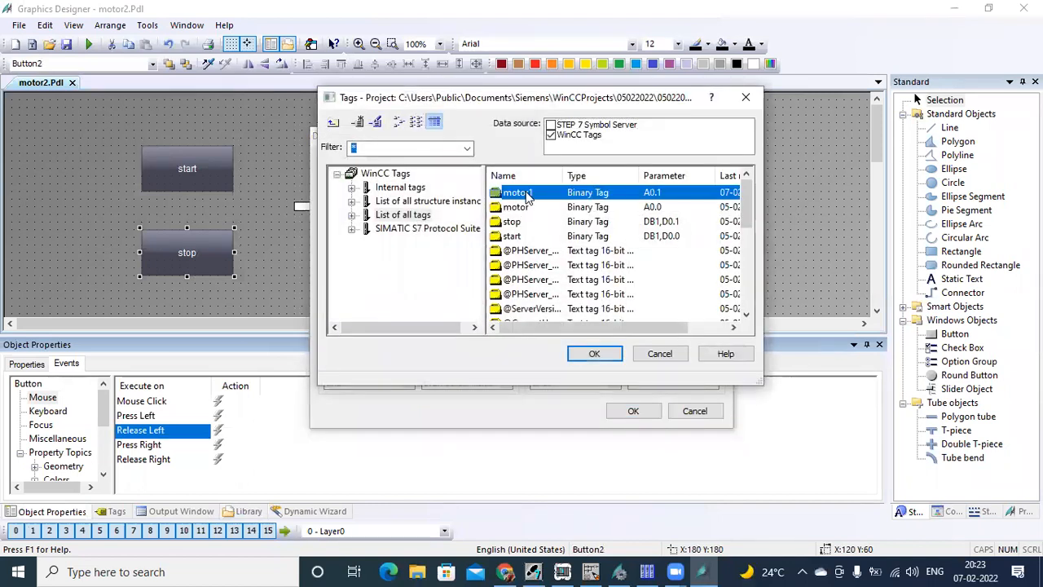
left_click(594, 353)
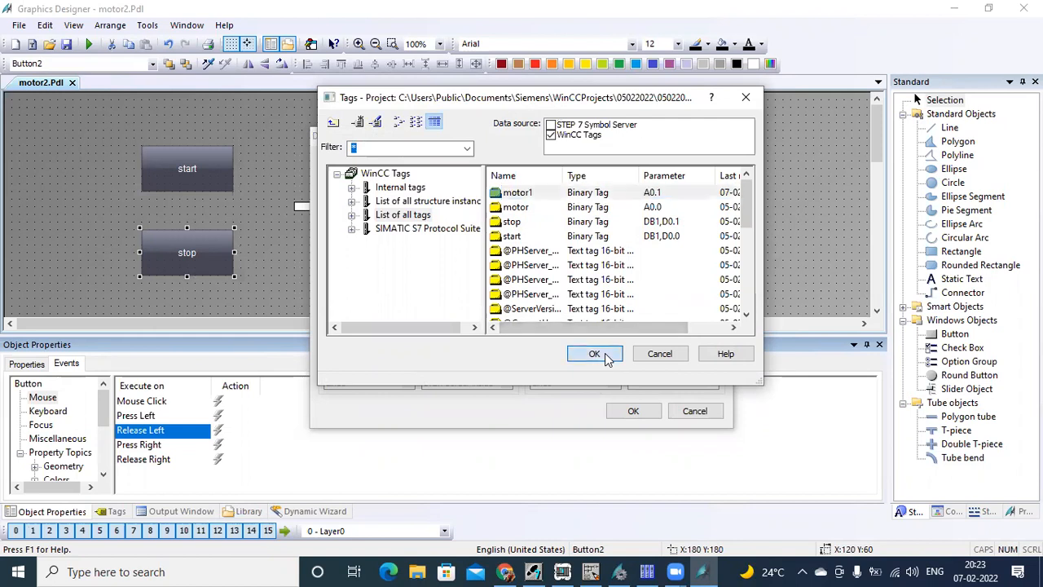
left_click(632, 412)
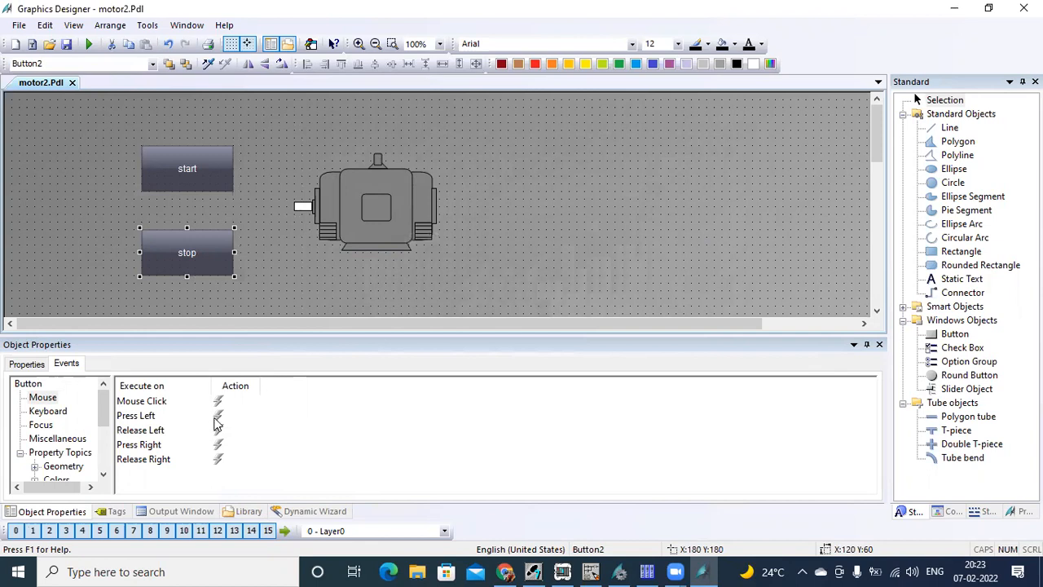
- Add a direct connection to the stop button's Press Left event that writes the constant 0 to the motor1 tag
right_click(217, 415)
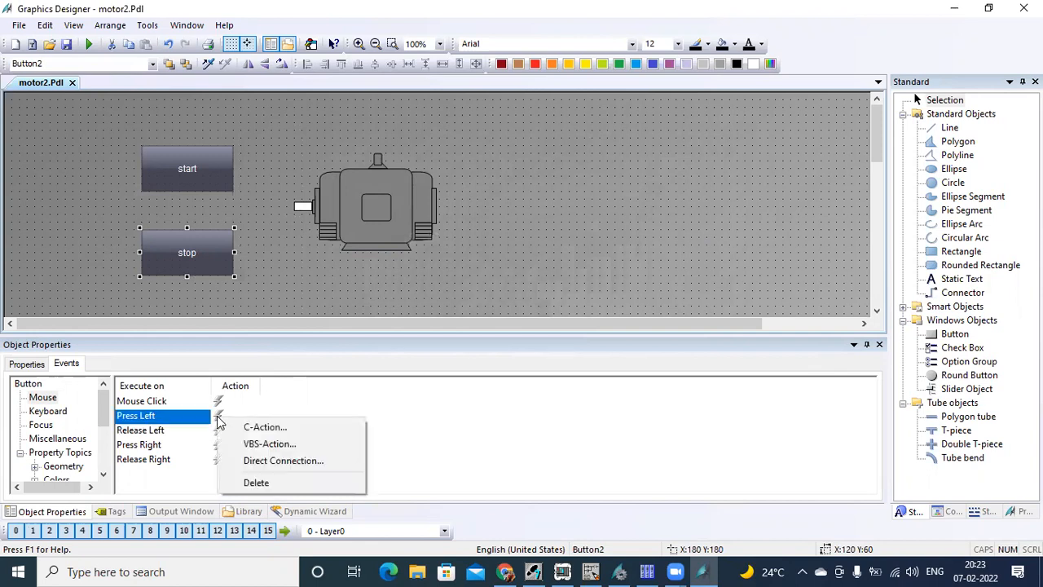
left_click(265, 462)
left_click(343, 174)
type("0")
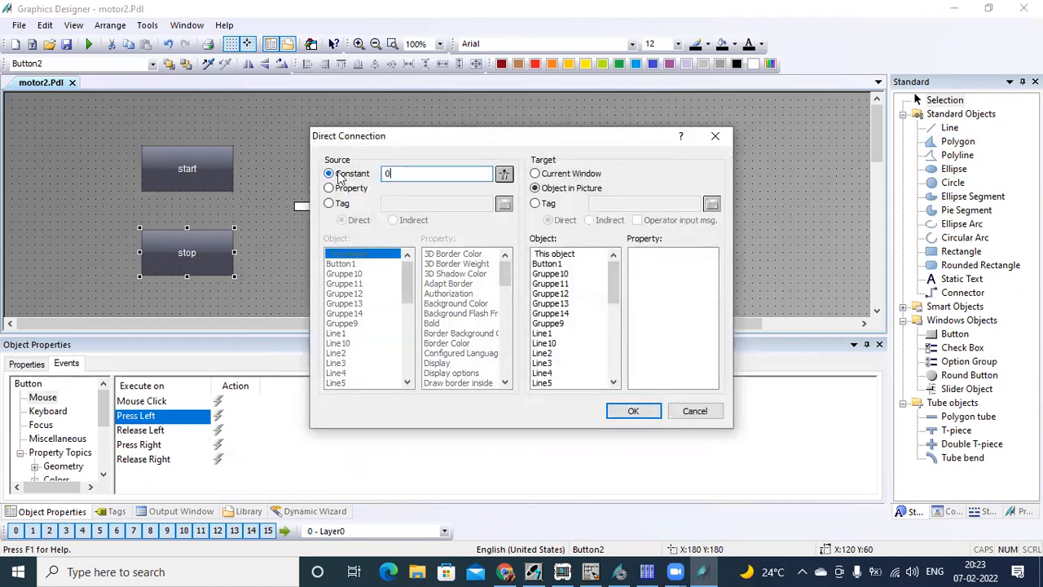
left_click(535, 204)
left_click(712, 203)
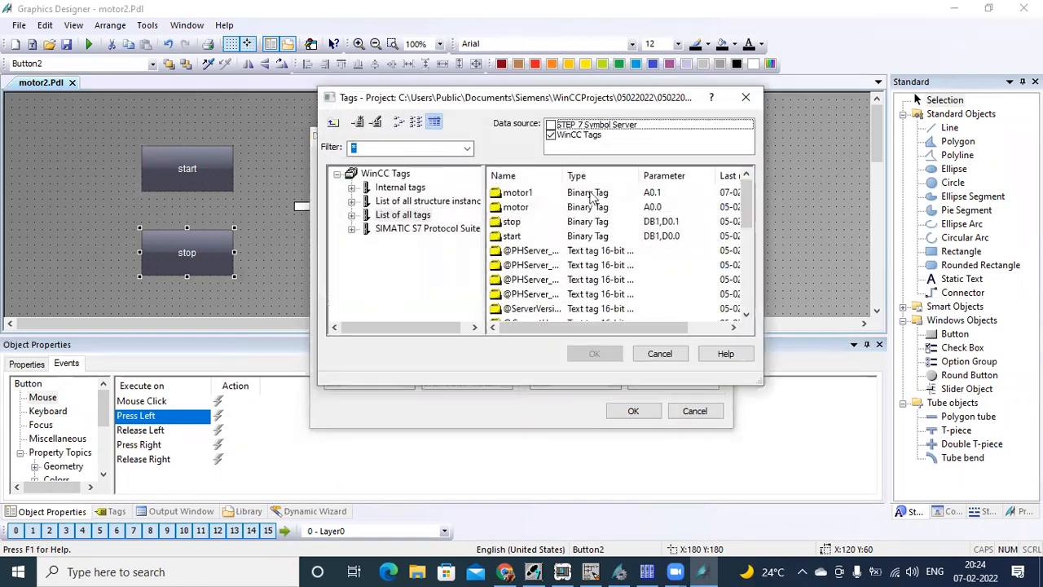
left_click(522, 193)
left_click(595, 353)
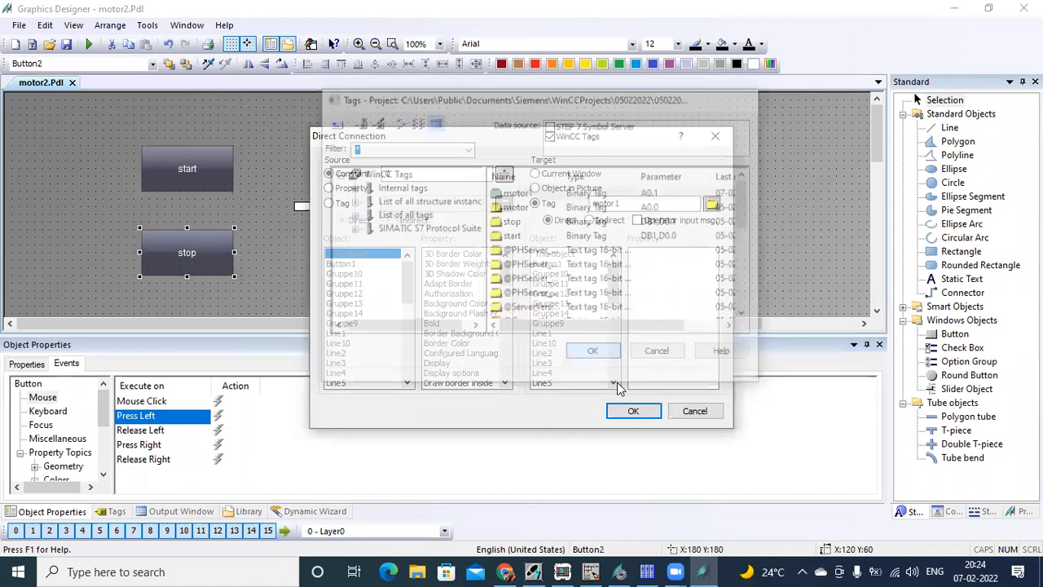
left_click(632, 410)
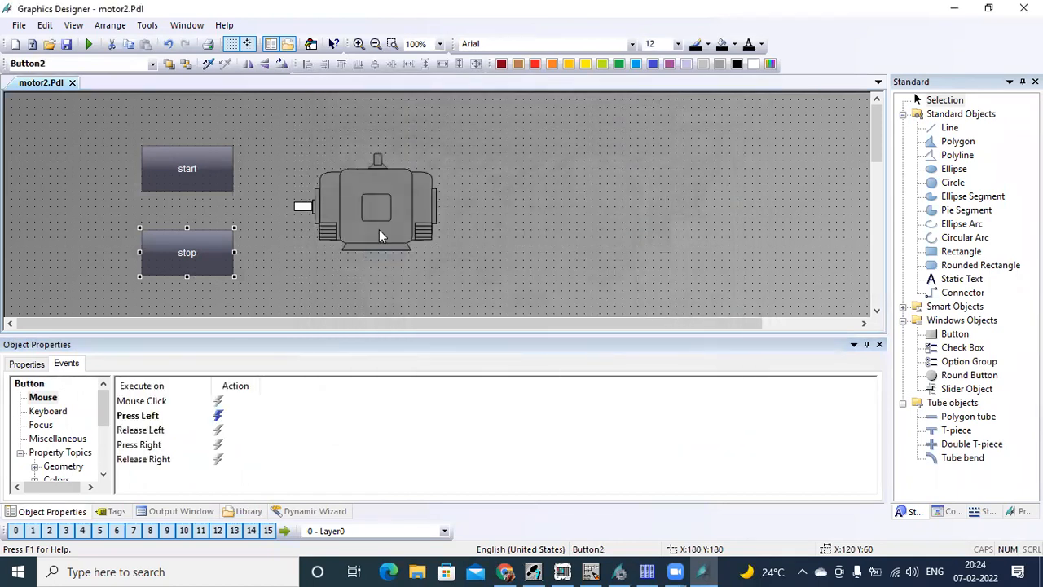
- Show the motor symbol's color properties, enlarging the properties pane and widening its category tree
left_click(383, 207)
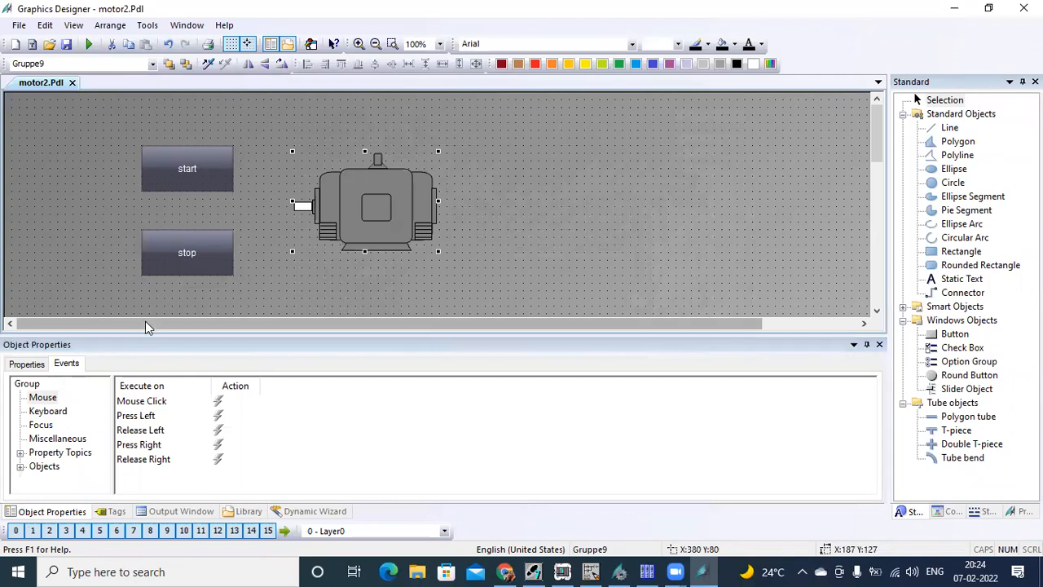
left_click(27, 365)
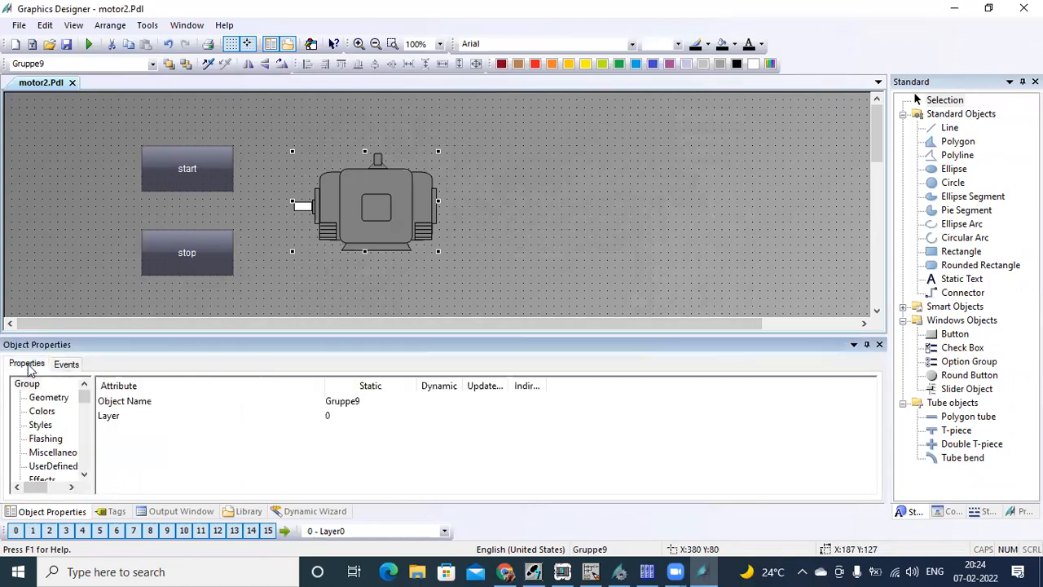
left_click_drag(99, 333, 99, 288)
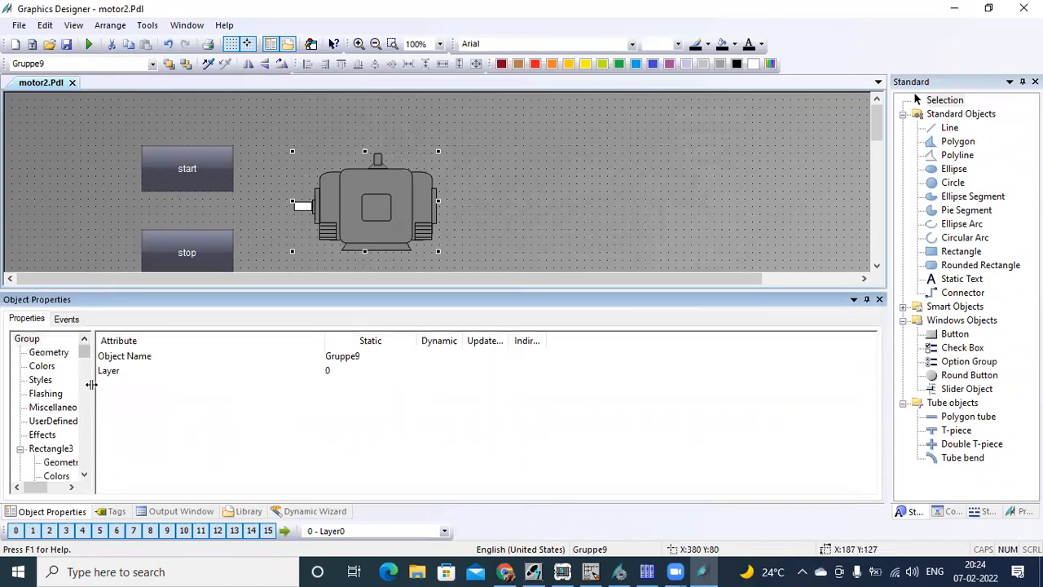
left_click_drag(93, 385, 109, 385)
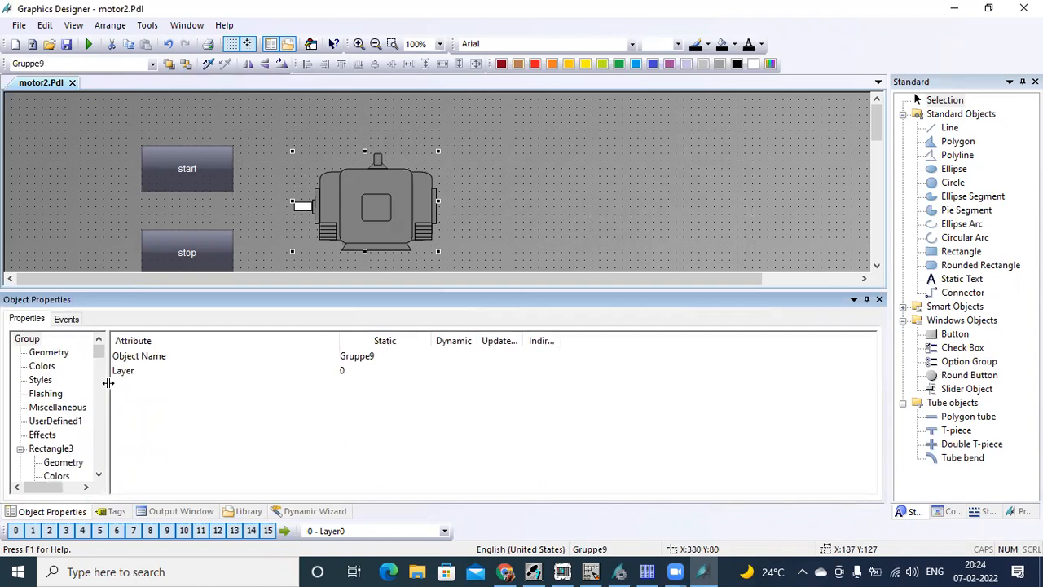
left_click(29, 341)
left_click(42, 368)
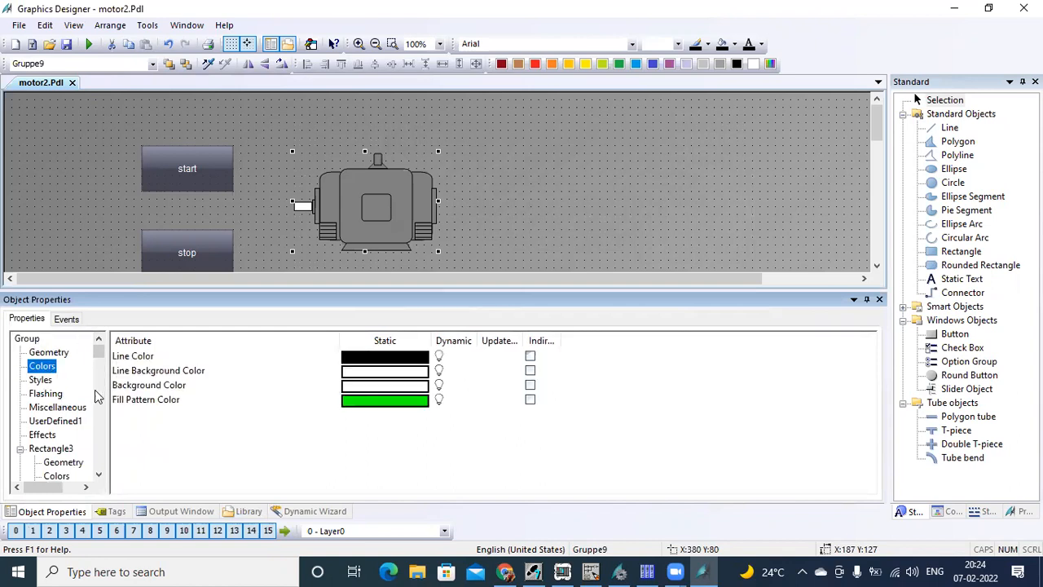
- Open a dynamic dialog for the motor symbol's Background Color and set its data type to Boolean
left_click(158, 388)
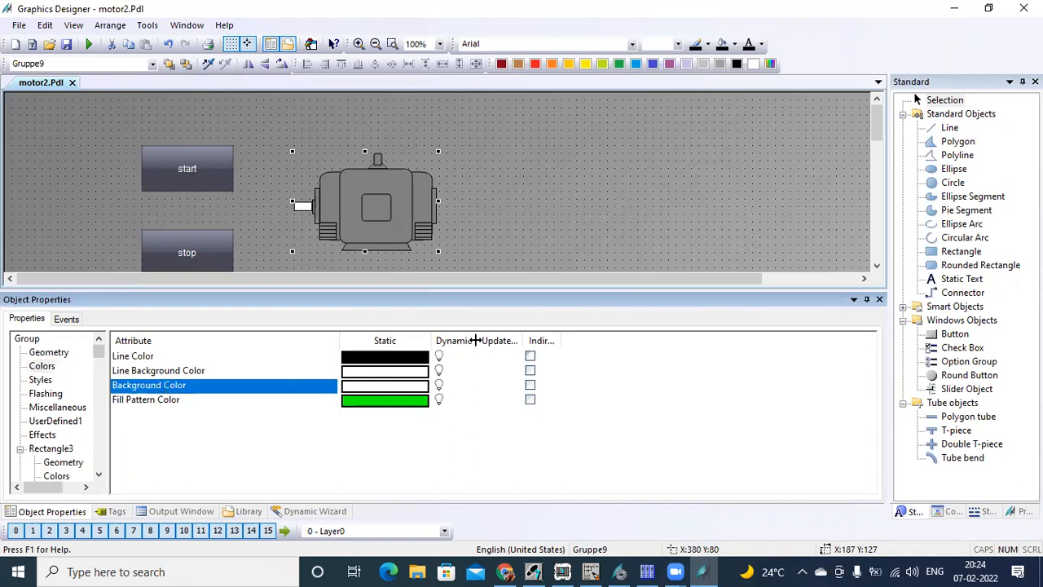
left_click_drag(475, 341, 500, 341)
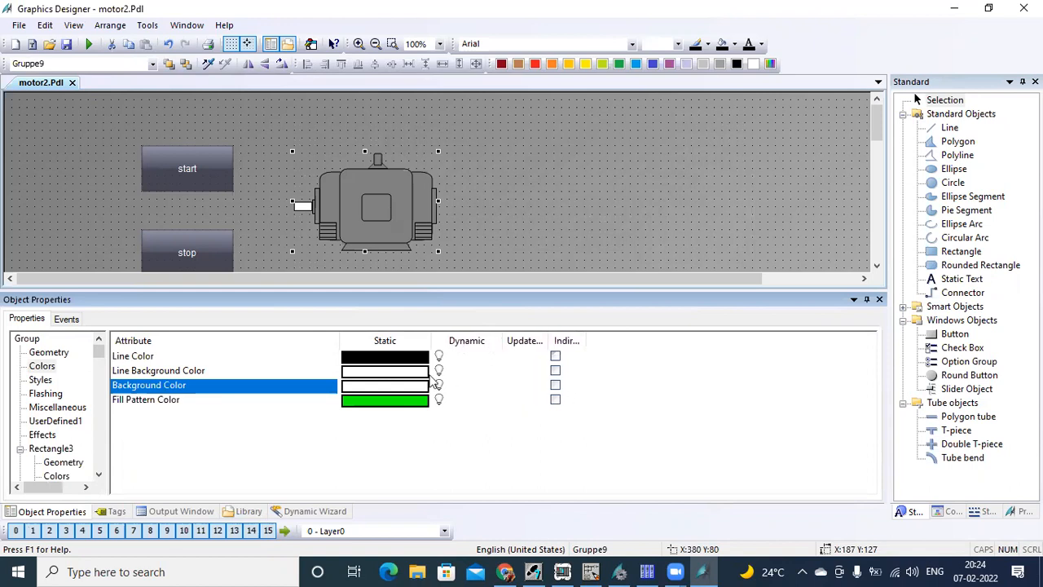
right_click(440, 389)
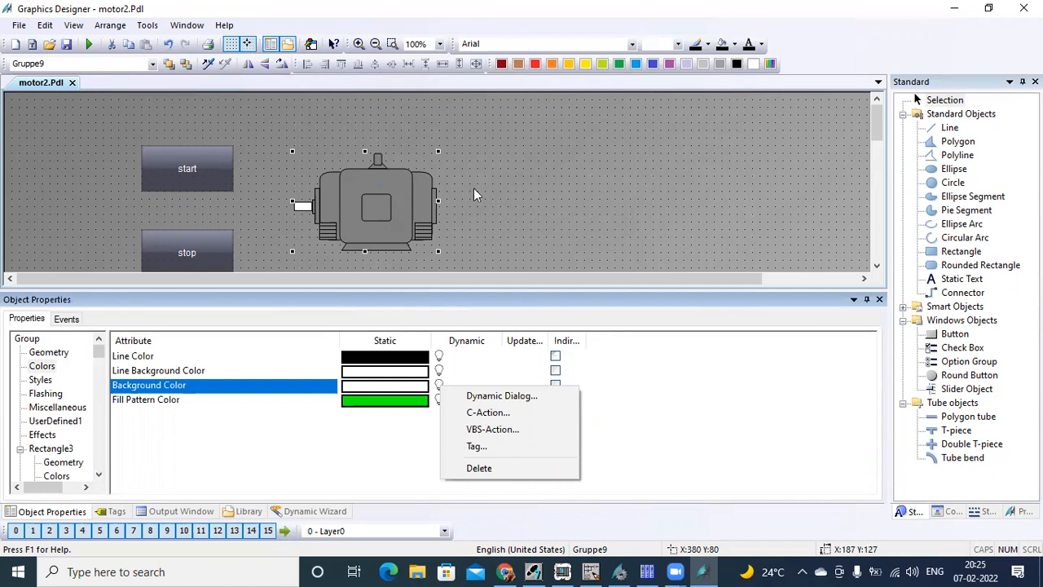
left_click(477, 397)
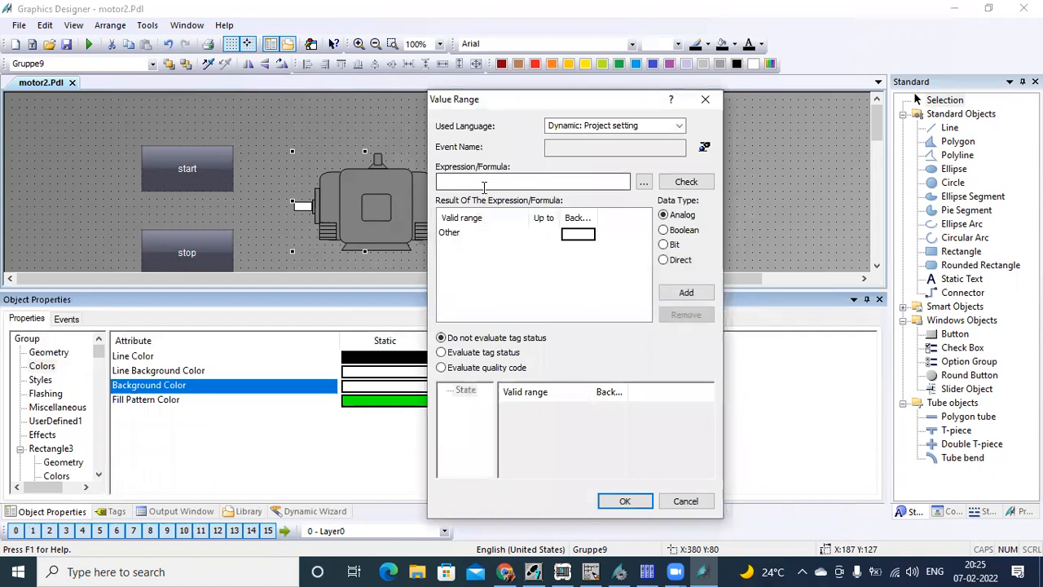
left_click(663, 231)
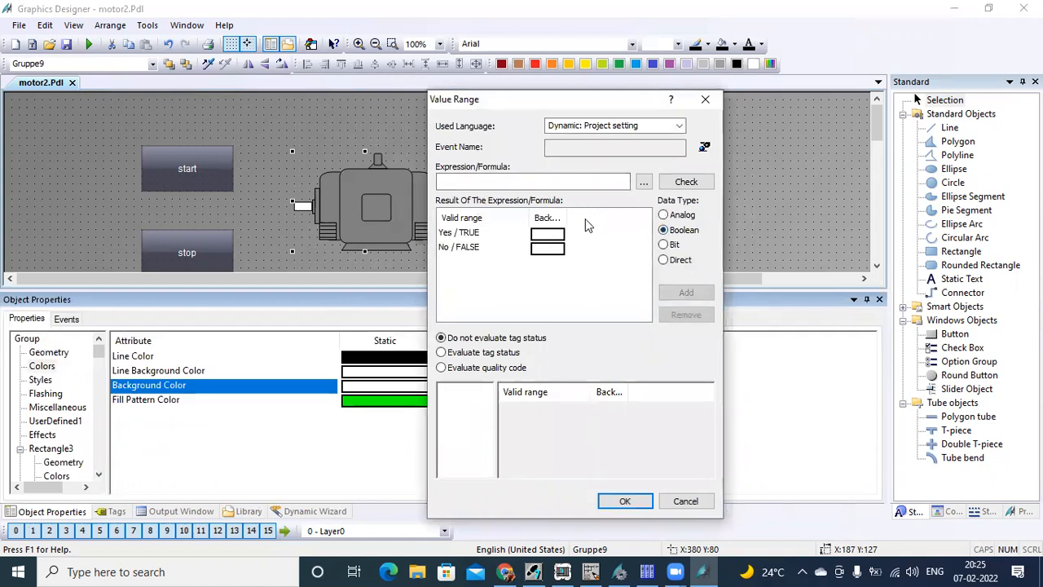
- Set the background color to green (00FF00) for Yes / TRUE and red (FF0000) for No / FALSE
double_click(562, 236)
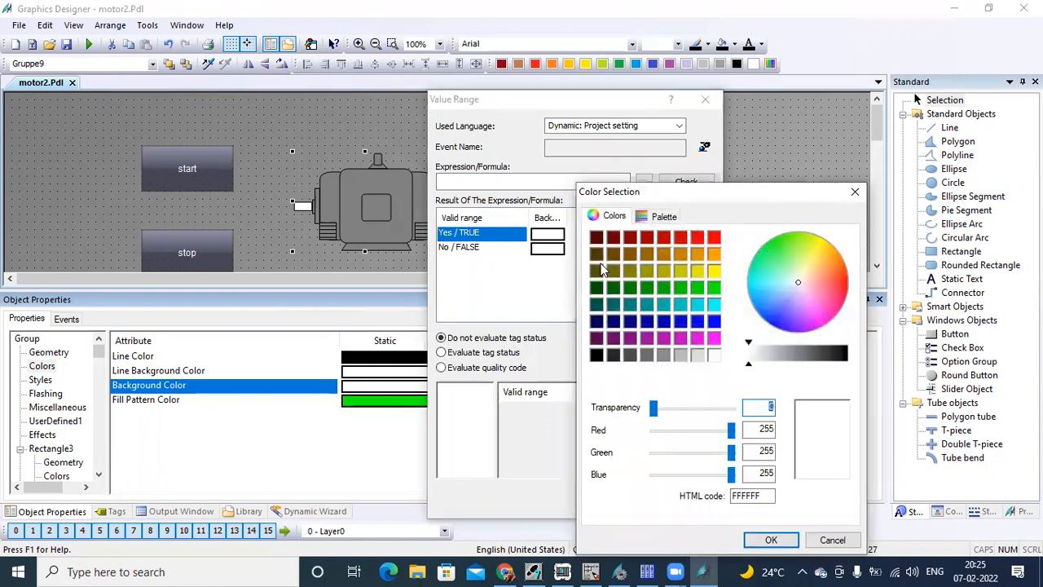
left_click(713, 290)
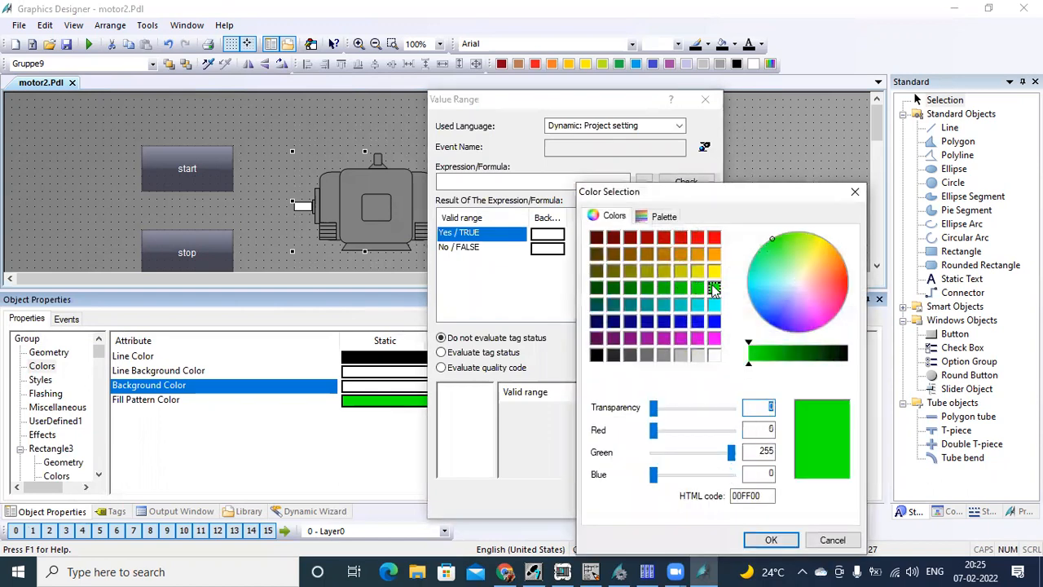
left_click(774, 541)
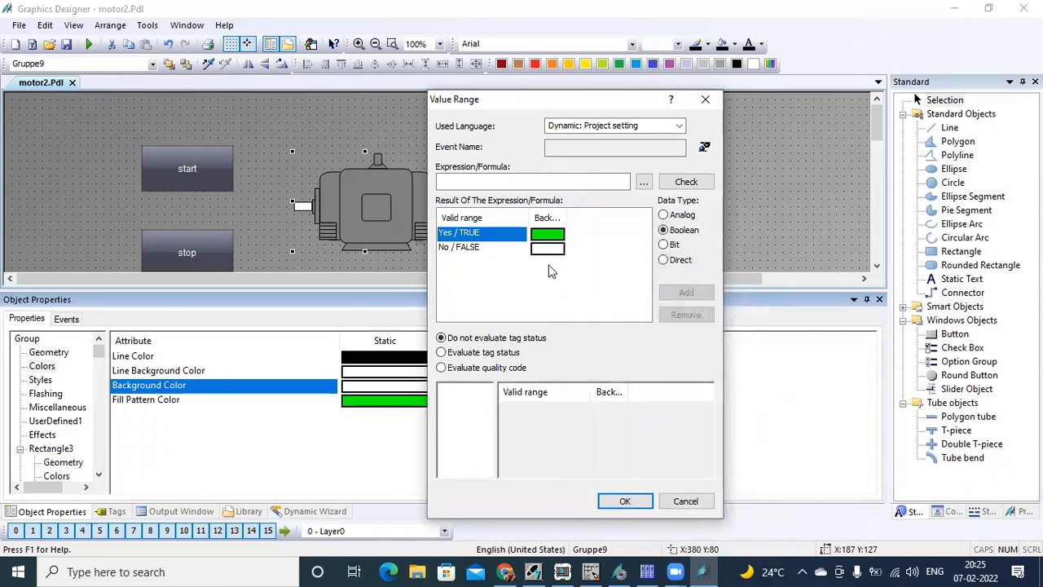
double_click(557, 252)
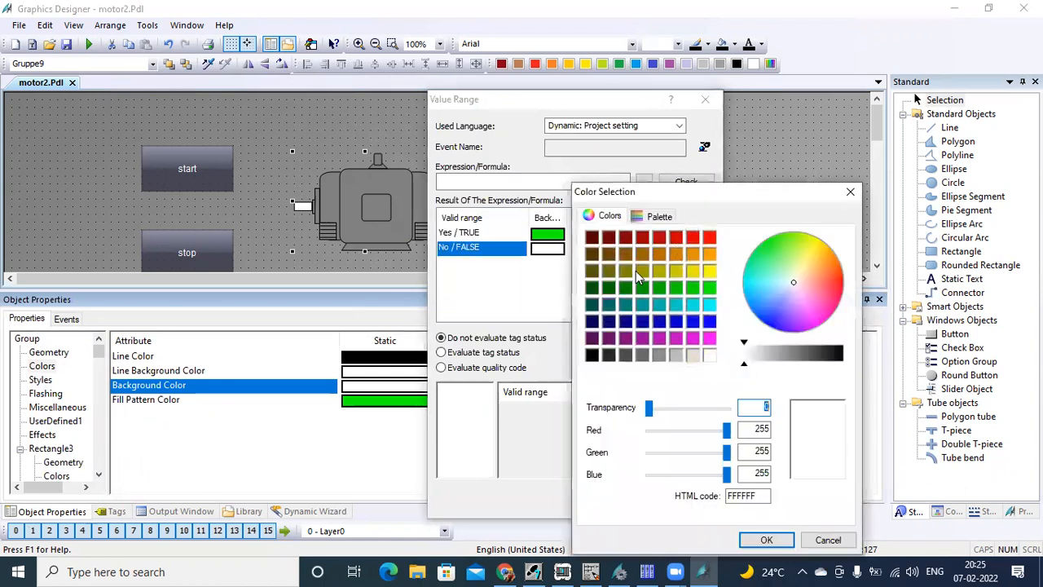
left_click(708, 236)
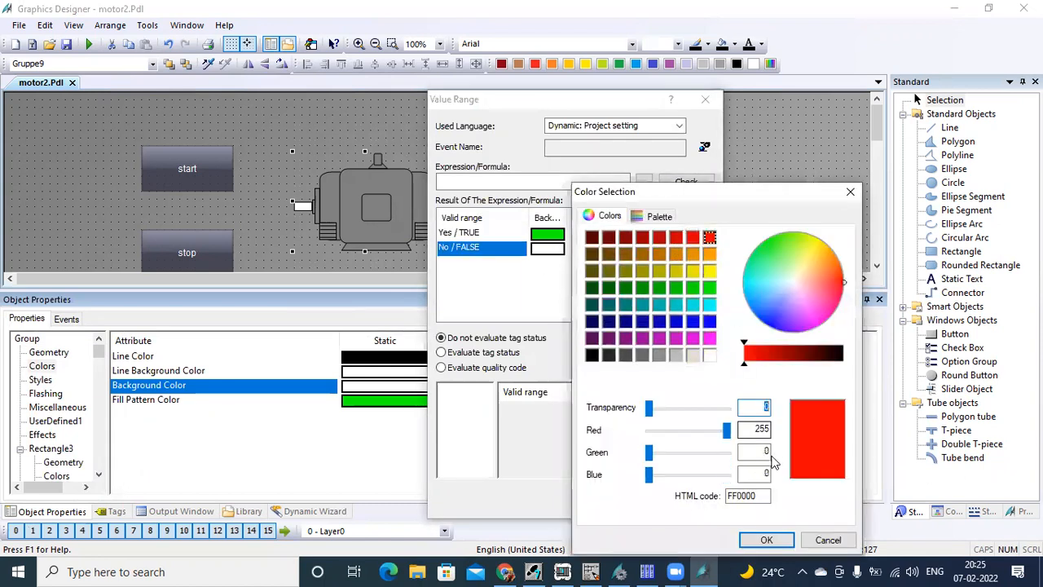
left_click(766, 540)
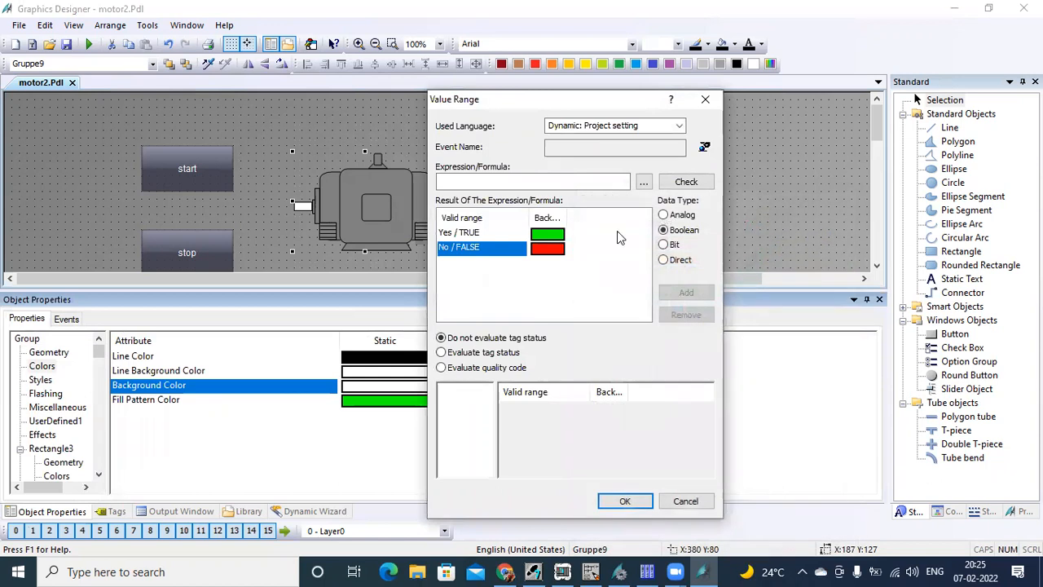
- Use the motor1 tag as the expression for the Background Color dynamics and apply the dialog
left_click(644, 181)
left_click(681, 191)
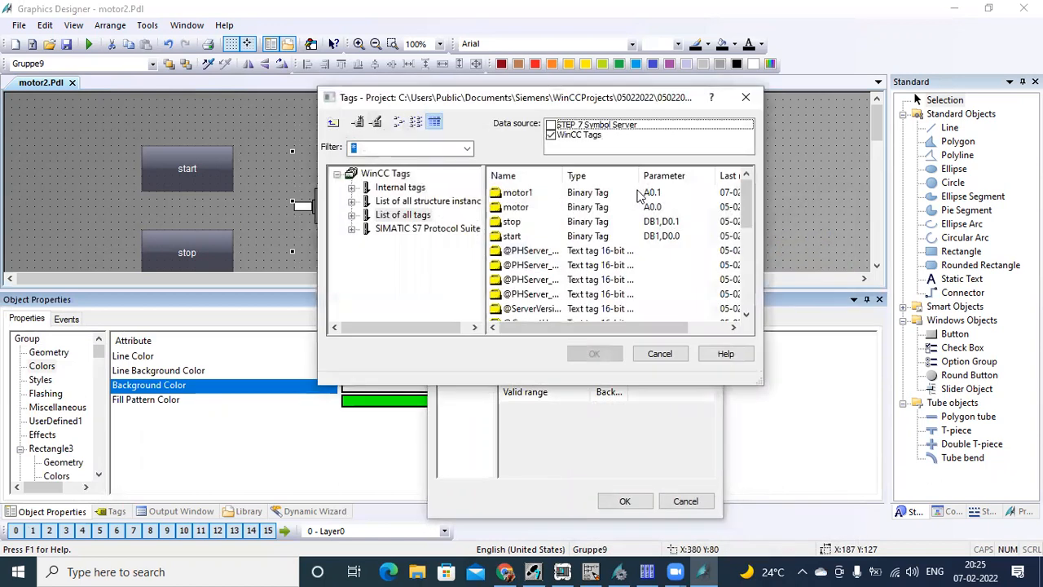
left_click(522, 192)
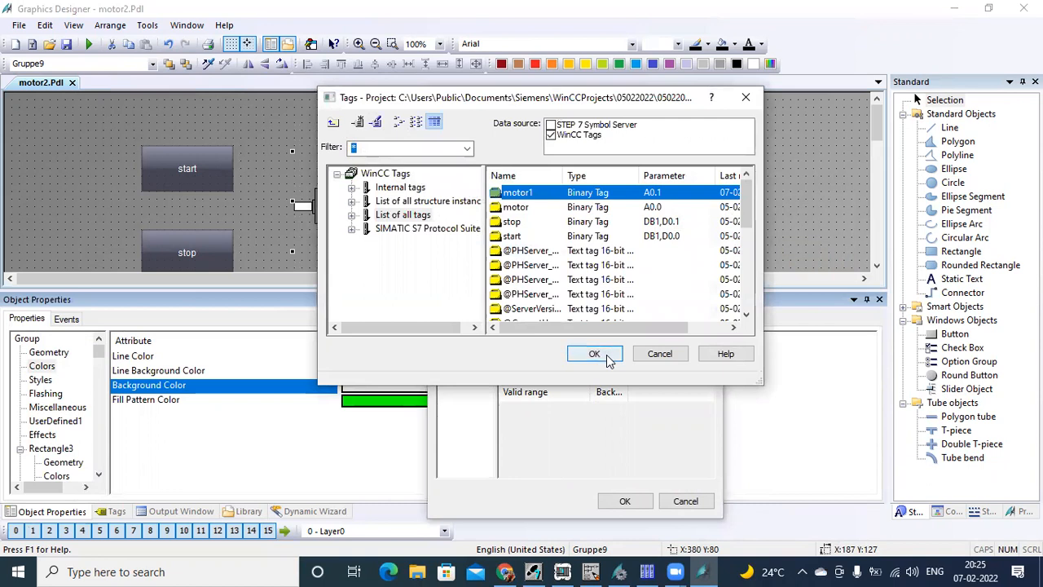
left_click(601, 354)
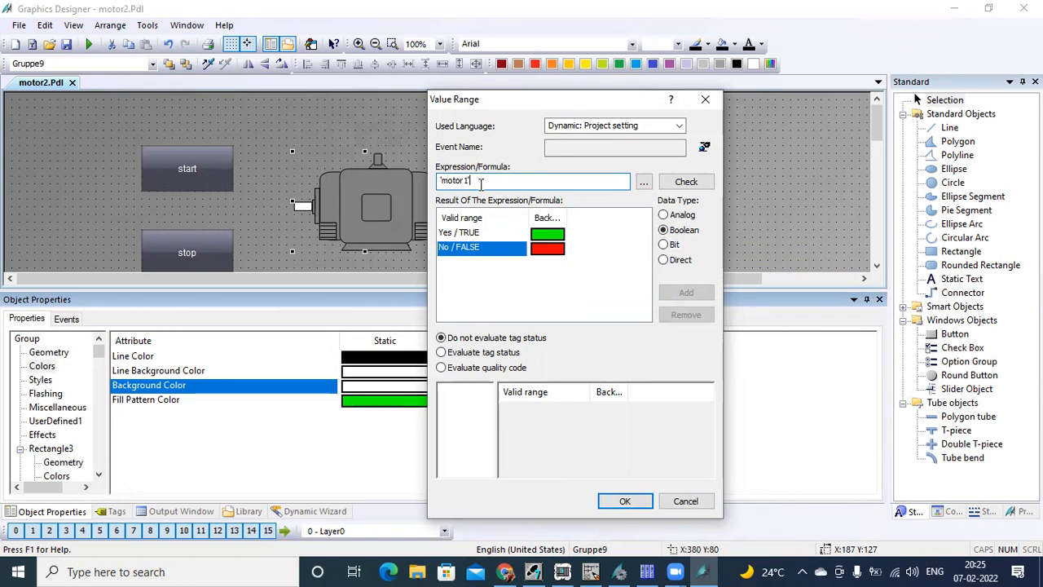
left_click(625, 502)
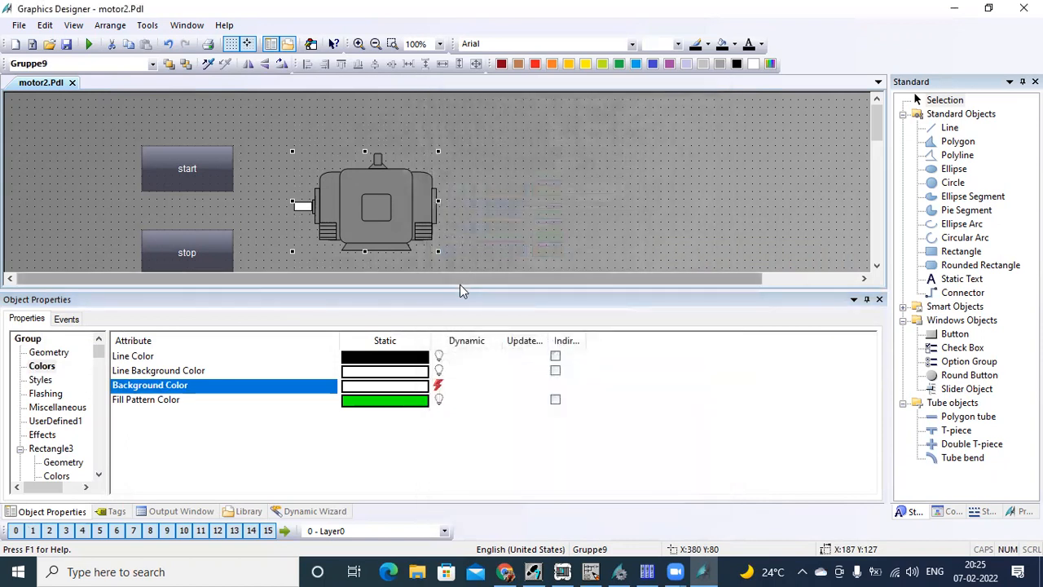
- Enlarge the picture area, save the motor2 picture and activate the runtime
left_click_drag(459, 287, 460, 318)
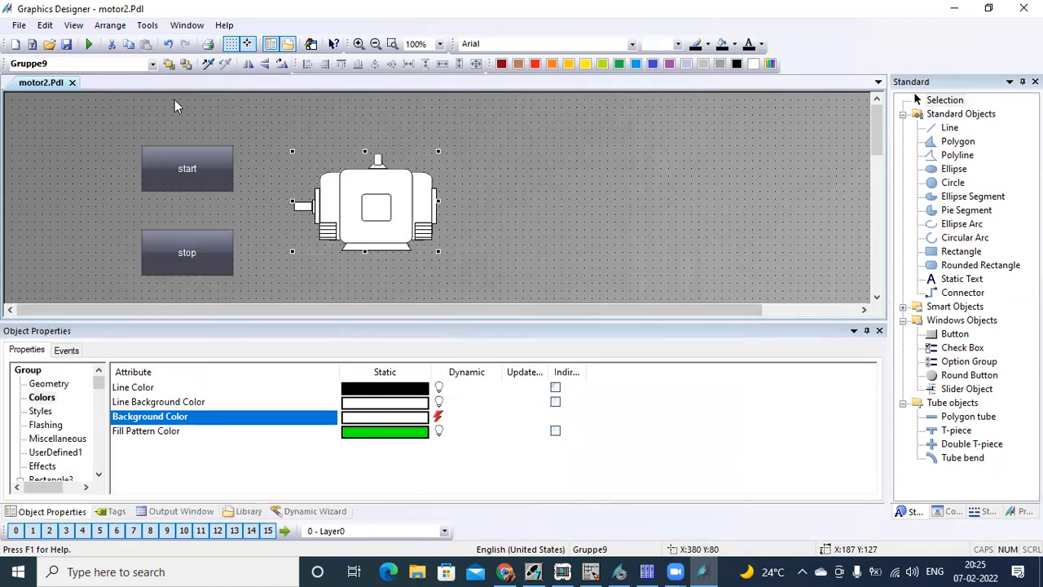
left_click(66, 44)
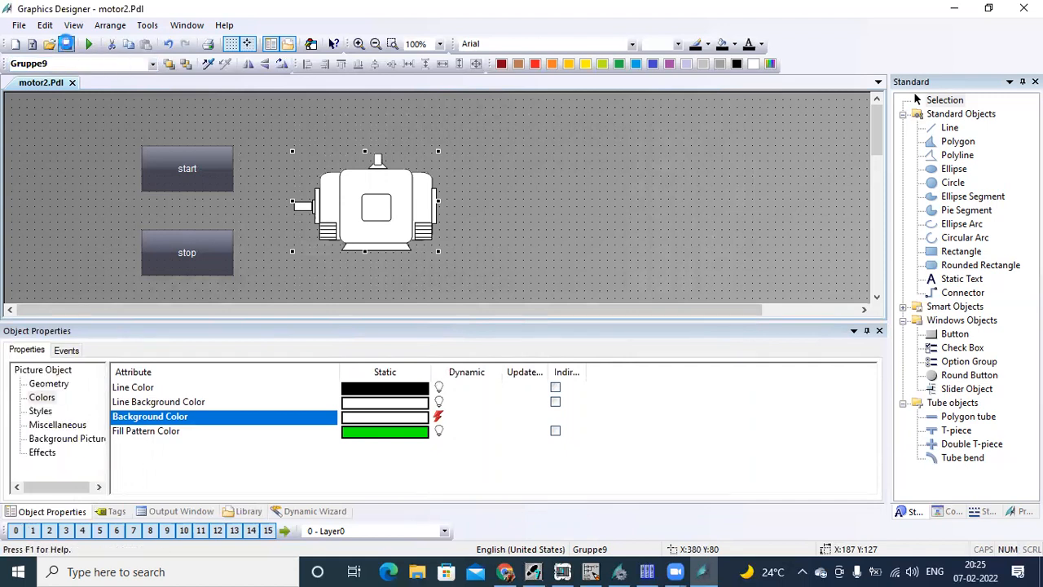
left_click(90, 45)
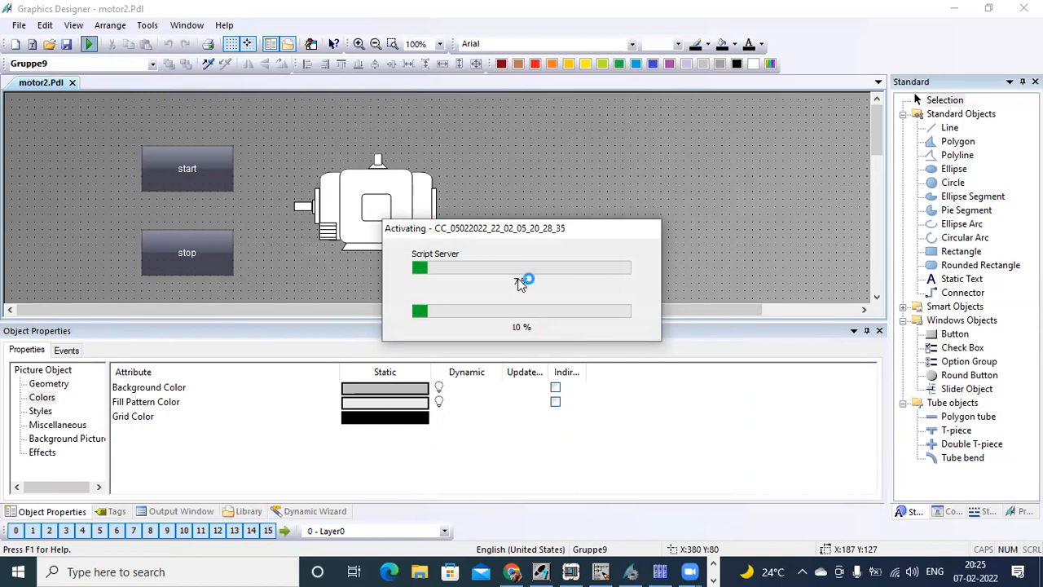
- Switch to the LAD/STL/FBD editor, reduce its window to sit over the right half of the desktop, and minimize it
left_click(601, 571)
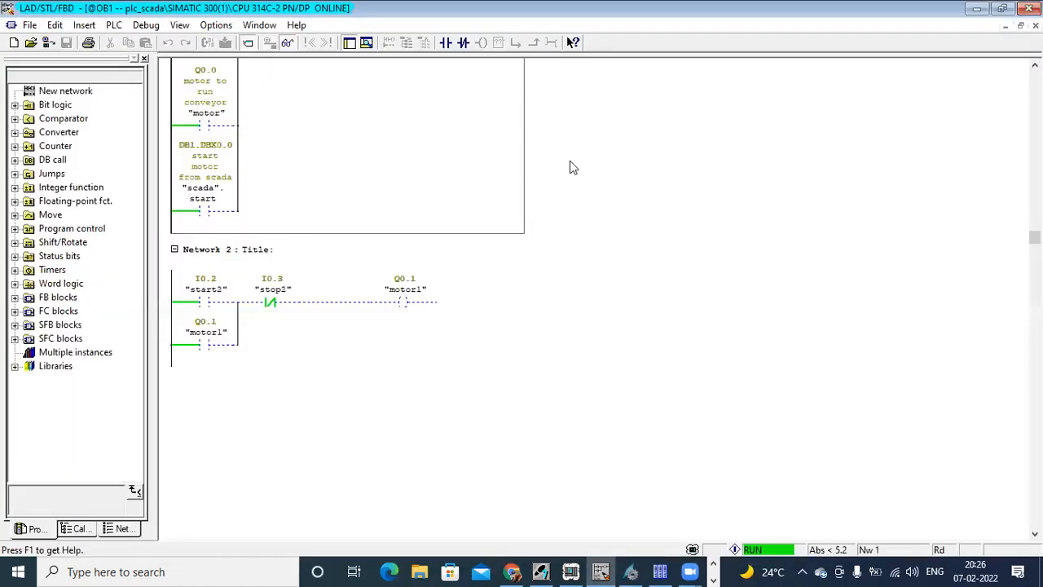
left_click(1002, 8)
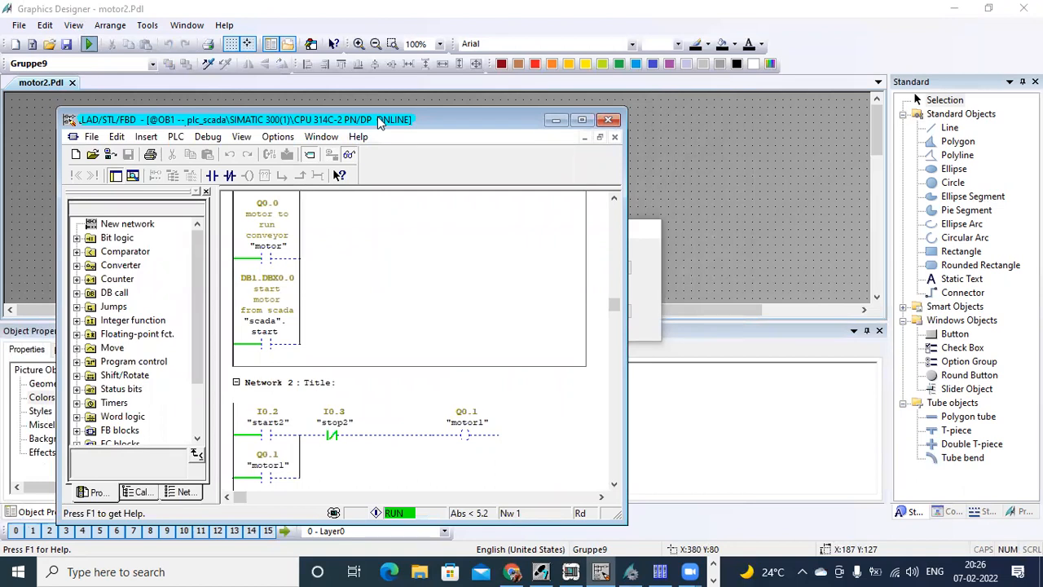
left_click_drag(379, 120, 777, 123)
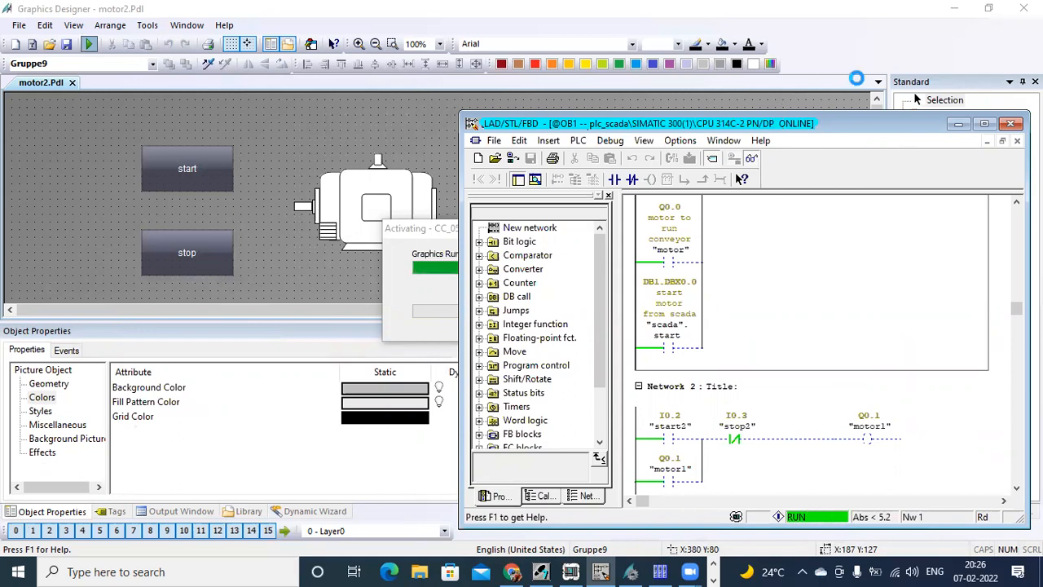
left_click(959, 123)
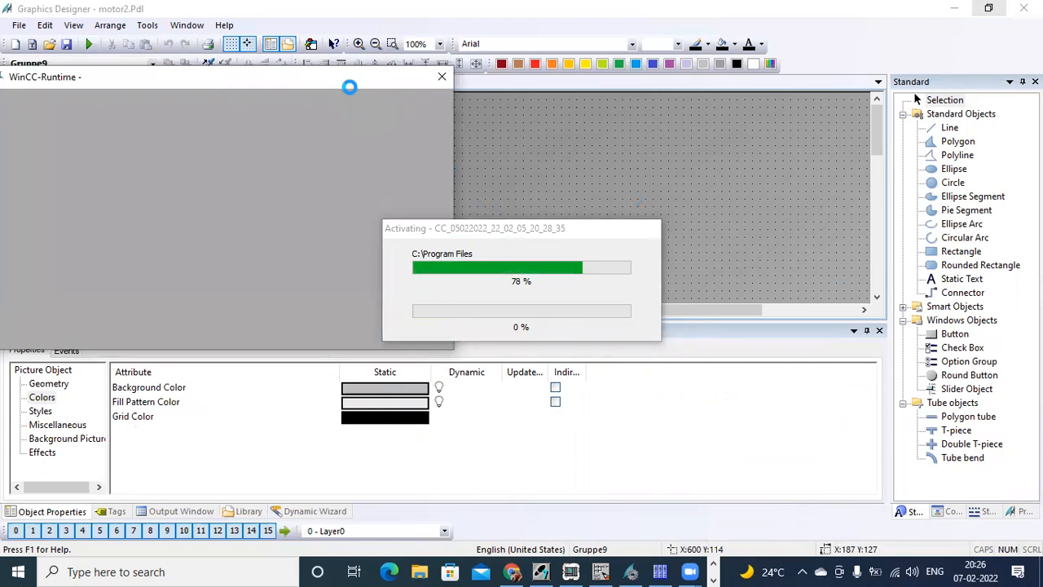
- Minimize WinCC Configuration Studio, Graphics Designer and WinCC Explorer, and bring the LAD/STL/FBD window up beside the WinCC runtime window
left_click(660, 571)
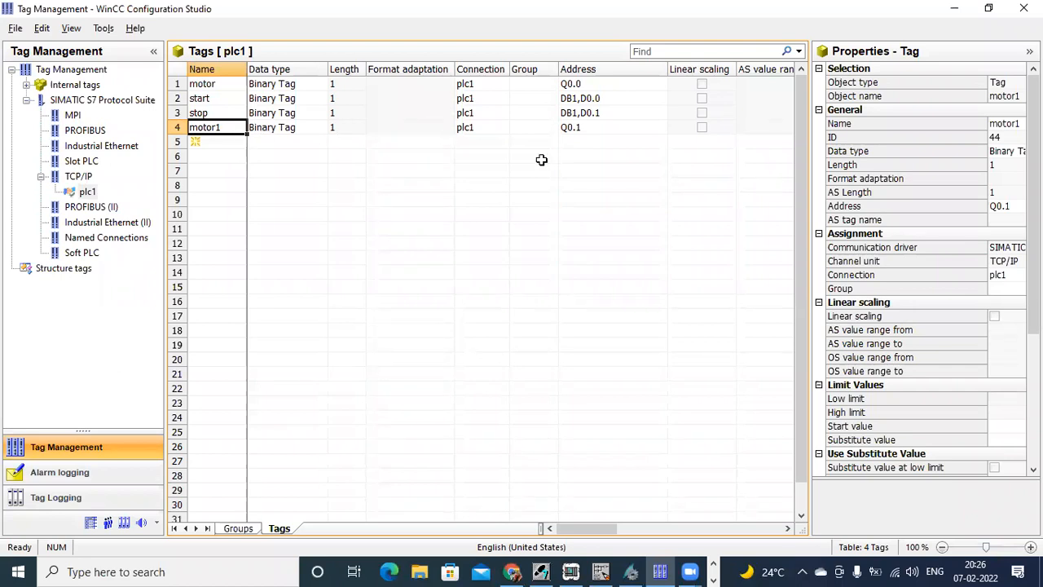
left_click(955, 8)
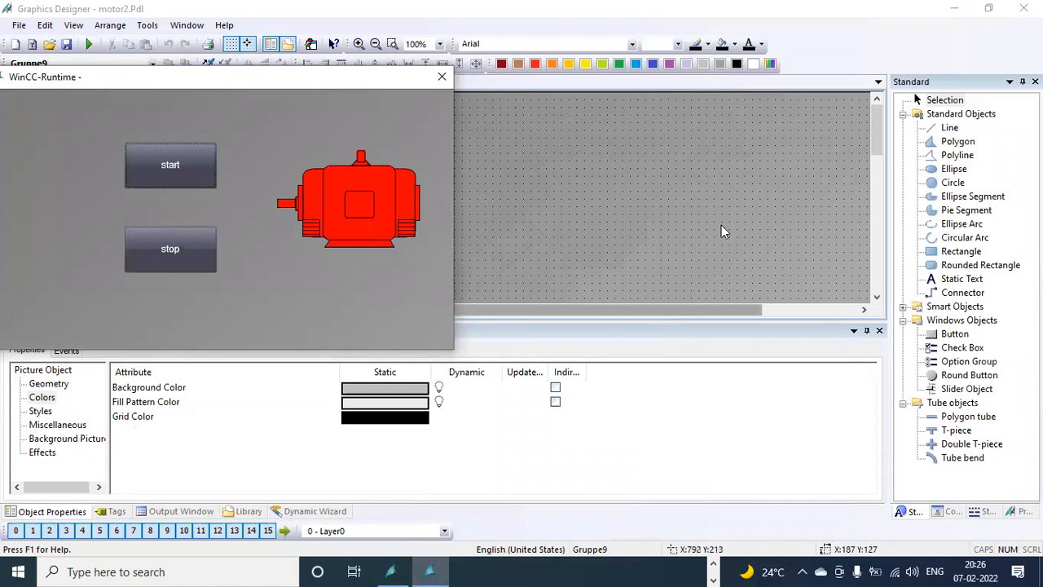
left_click(955, 8)
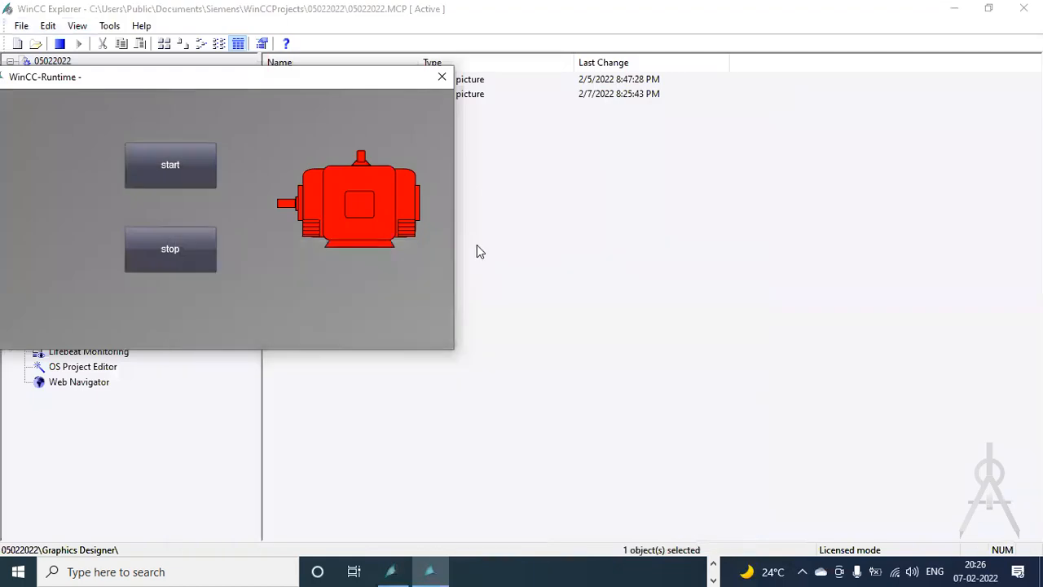
left_click(954, 8)
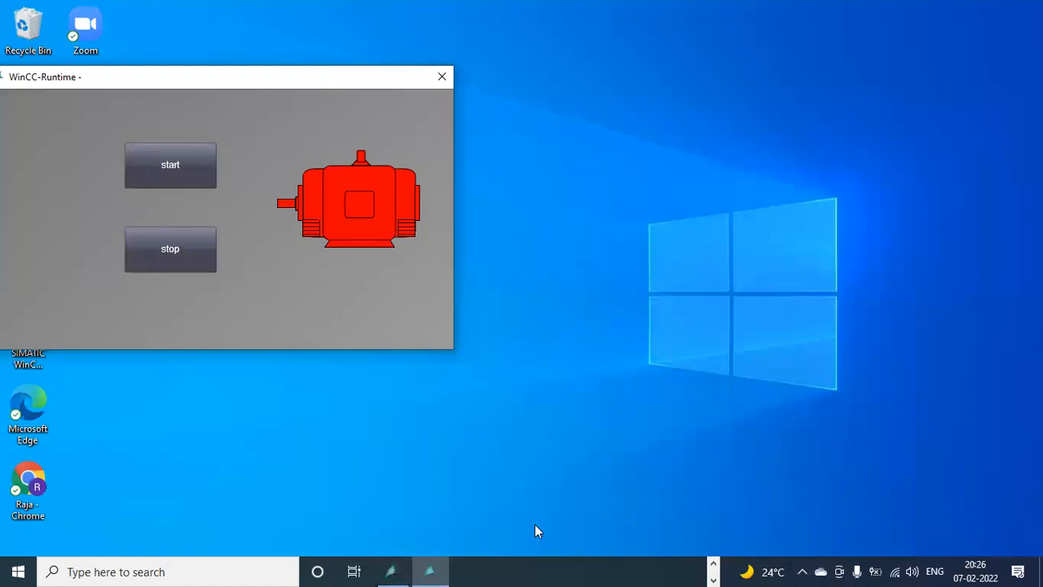
left_click(712, 564)
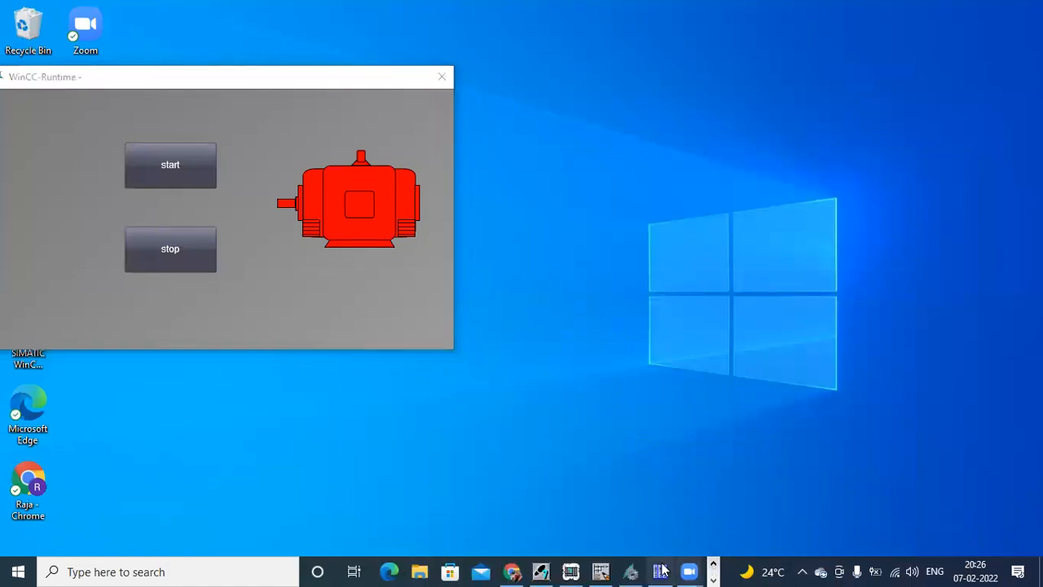
left_click(600, 571)
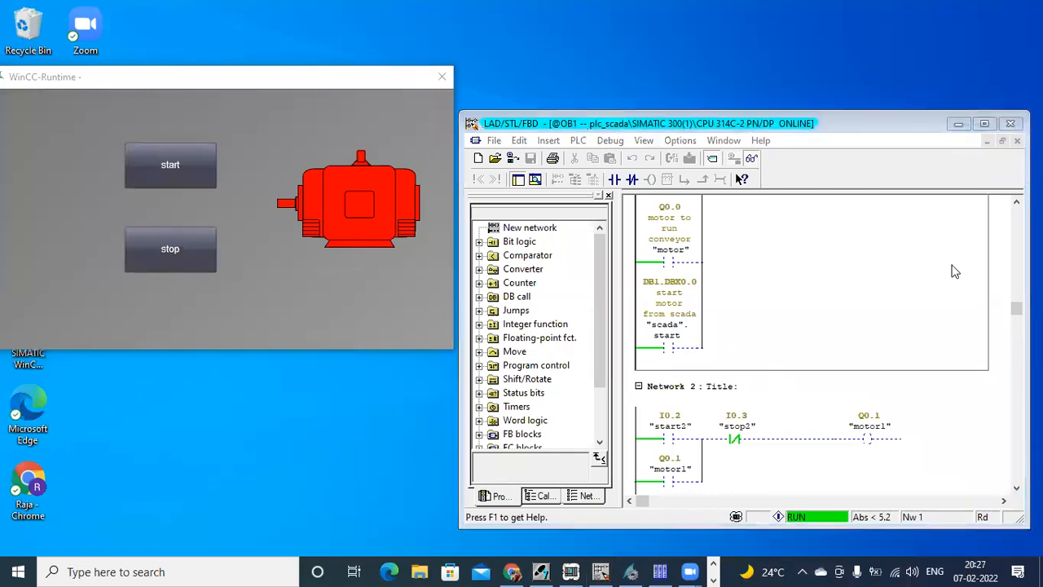
- Test the runtime start and stop buttons three times, comparing the motor symbol's color with the motor1 coil in Network 2
left_click(185, 179)
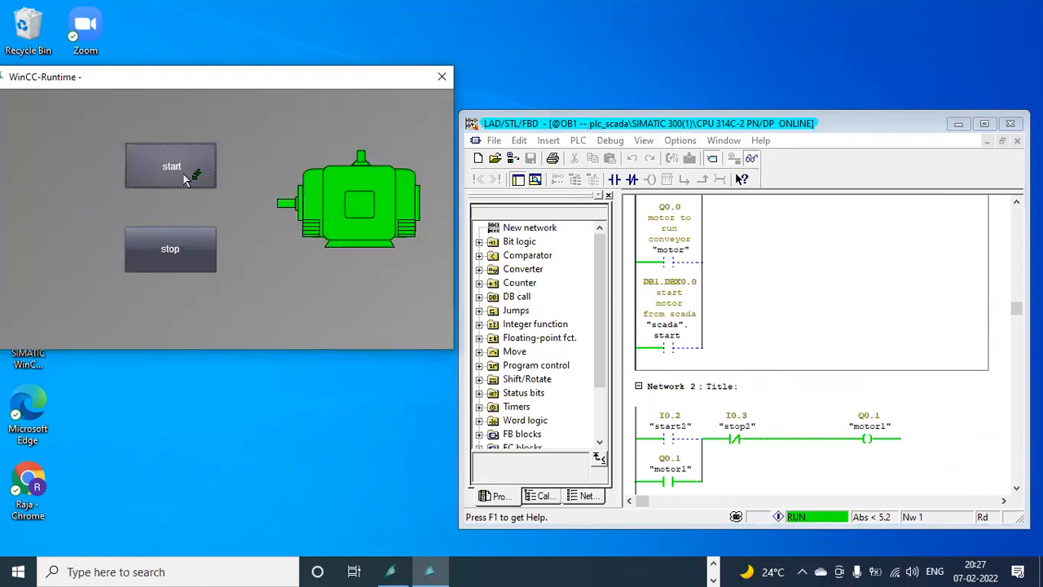
left_click(163, 243)
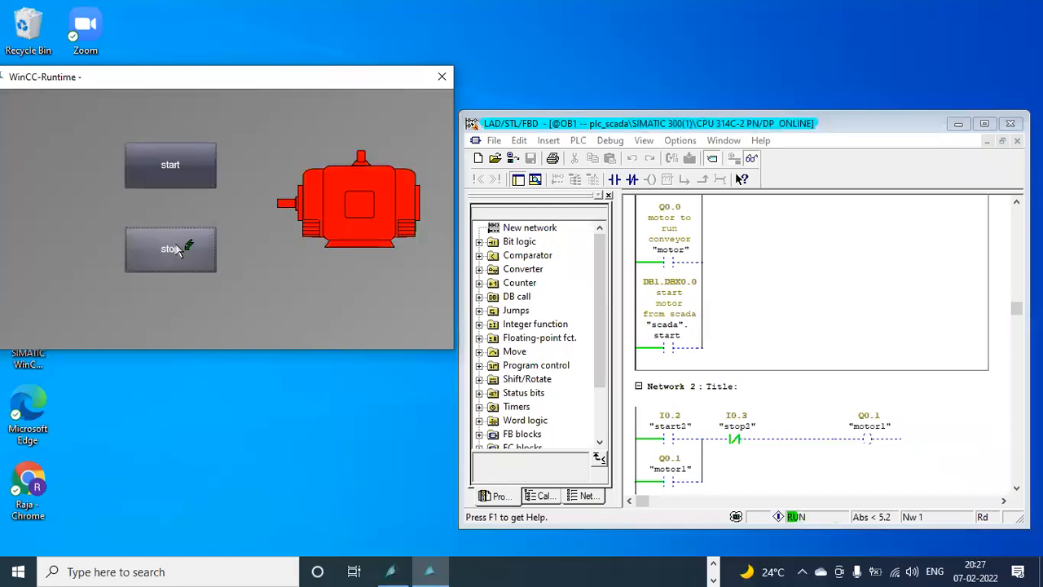
left_click(174, 186)
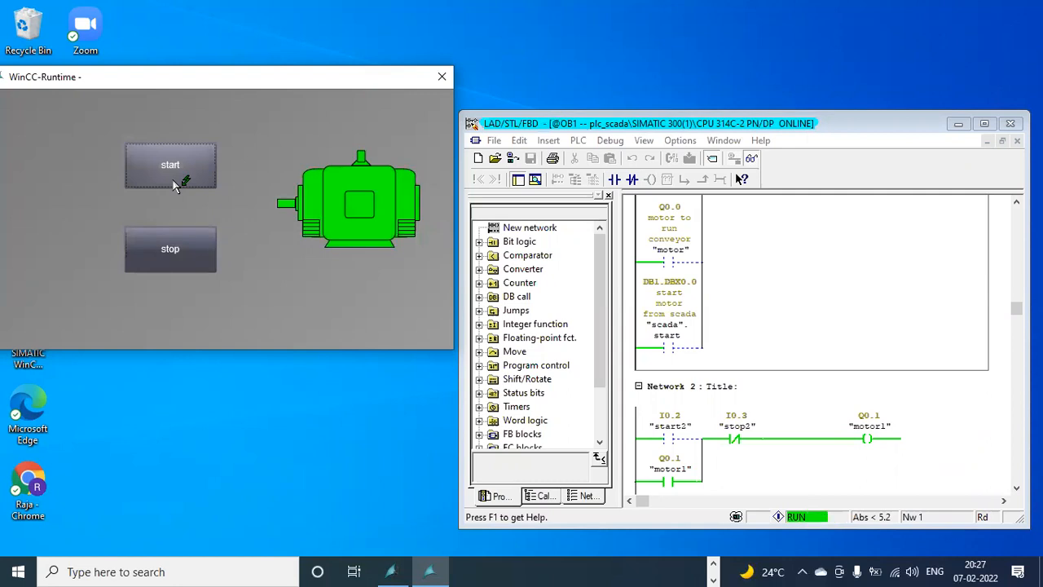
left_click(169, 252)
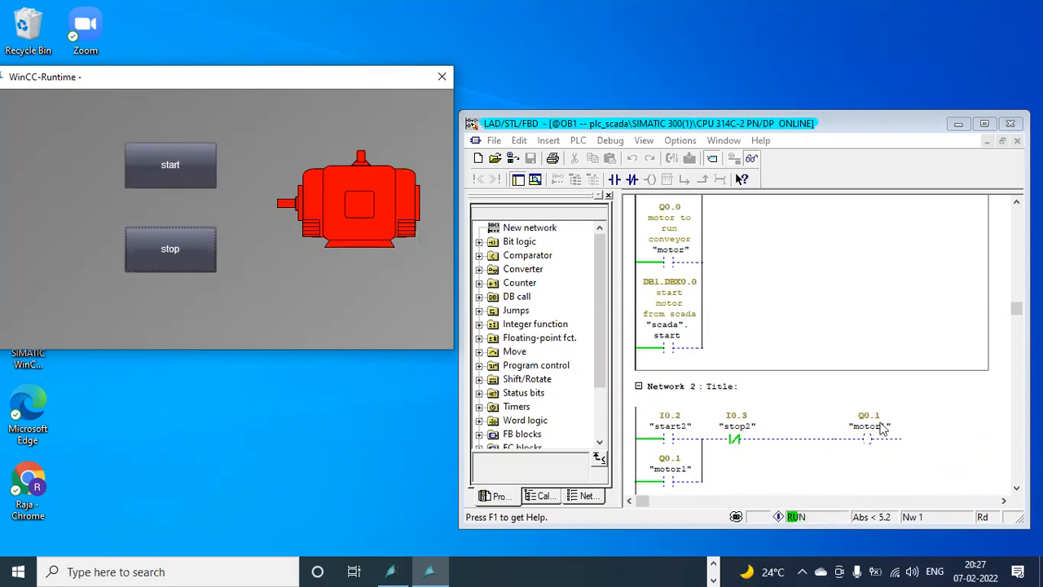
left_click(184, 162)
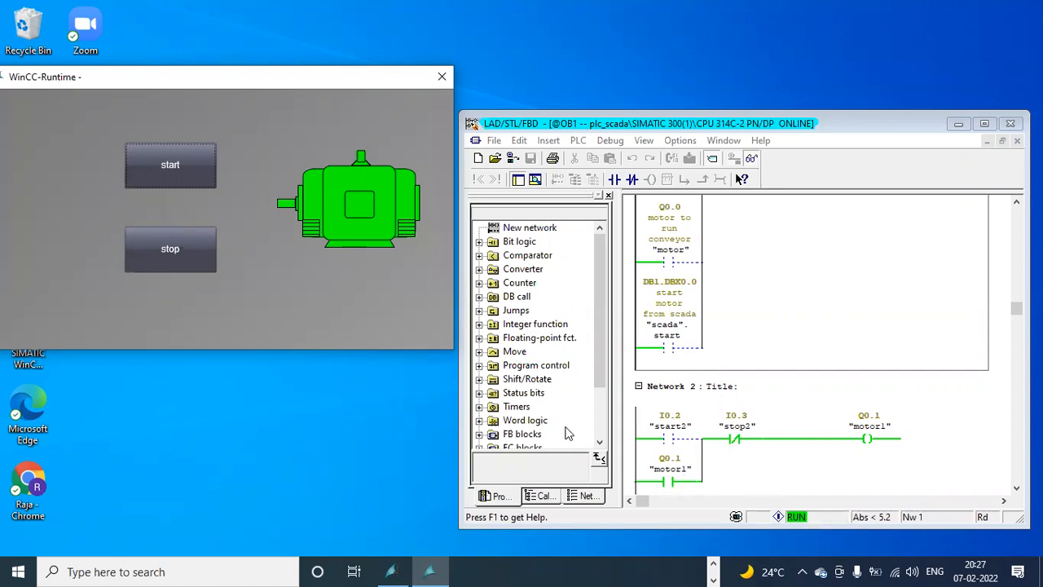
left_click(183, 252)
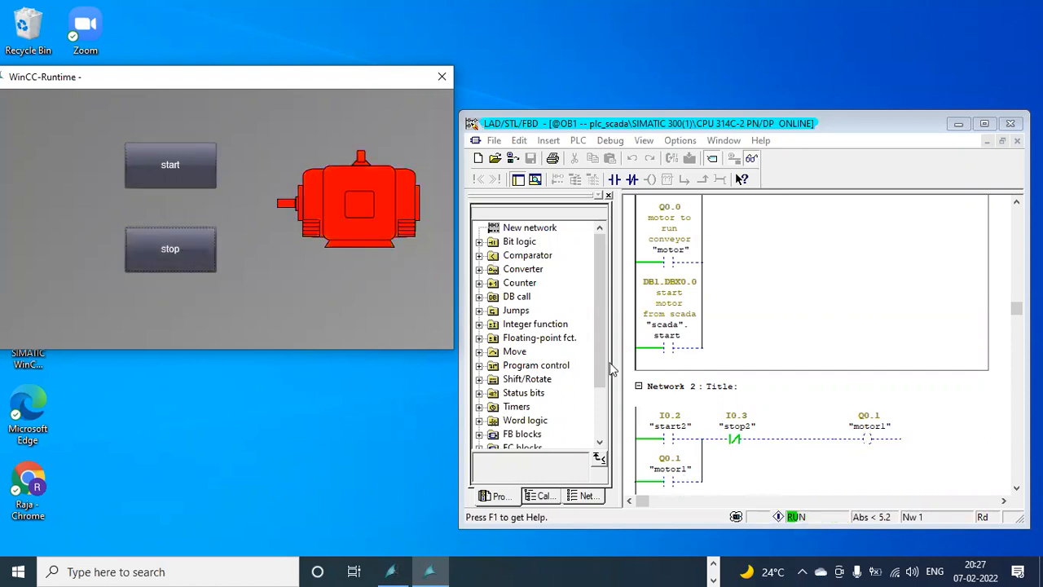
left_click(766, 452)
left_click(761, 294)
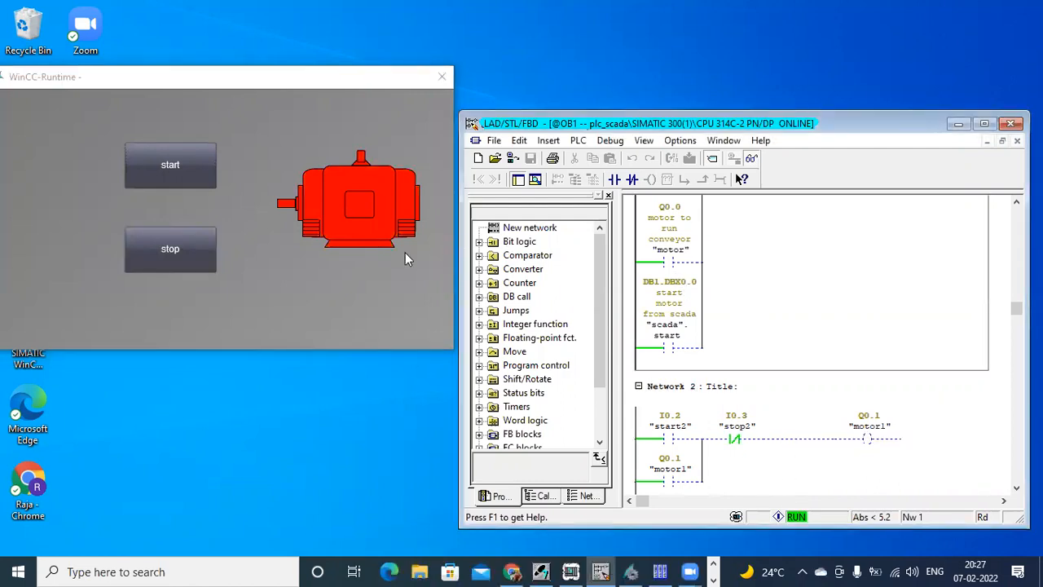
- Minimize the LAD/STL/FBD window, close the WinCC runtime, and bring up the motor2 picture in Graphics Designer with an enlarged picture area
left_click(958, 124)
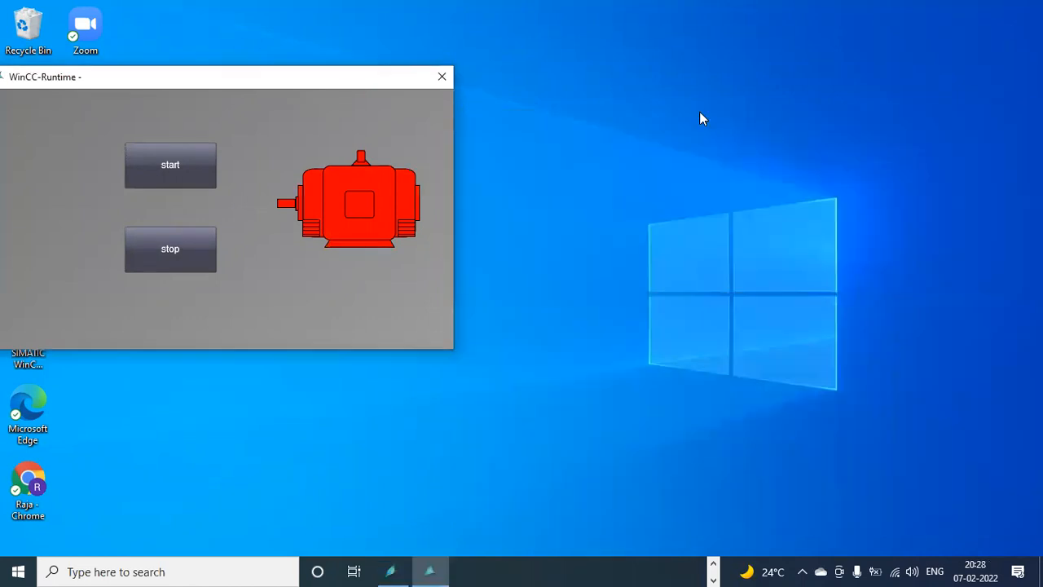
left_click(442, 77)
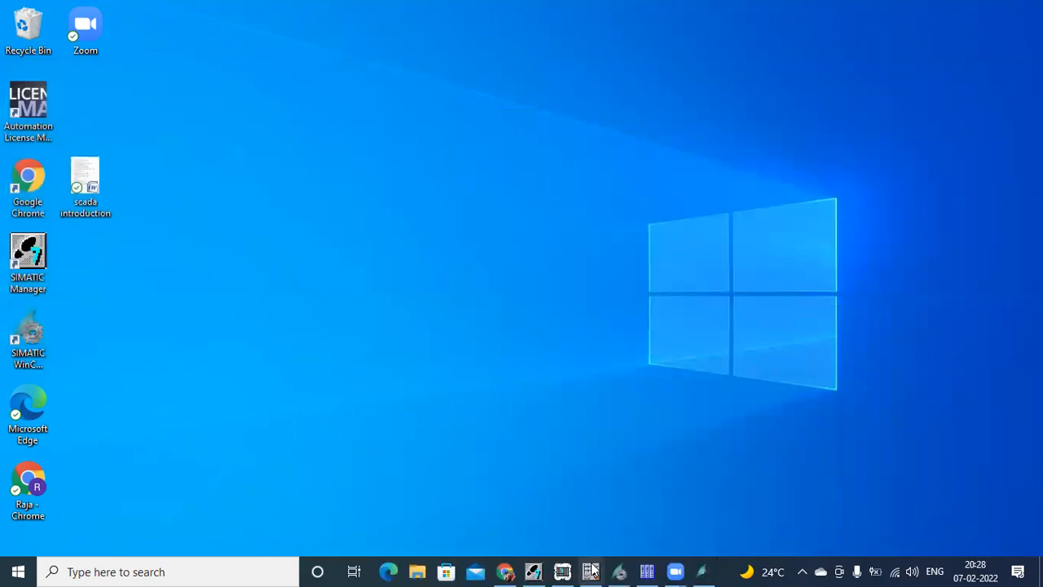
left_click(705, 569)
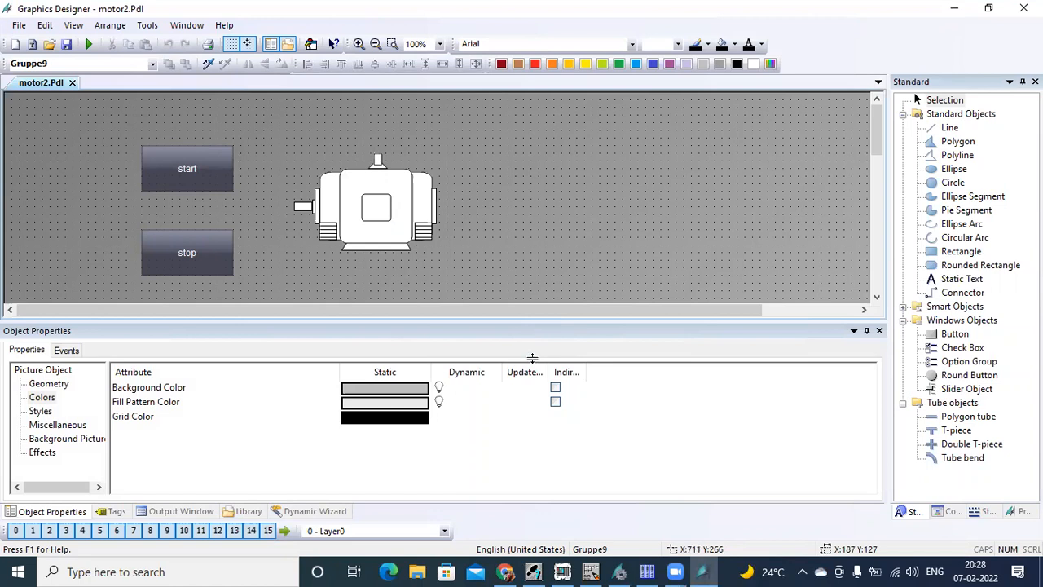
left_click_drag(534, 384, 534, 385)
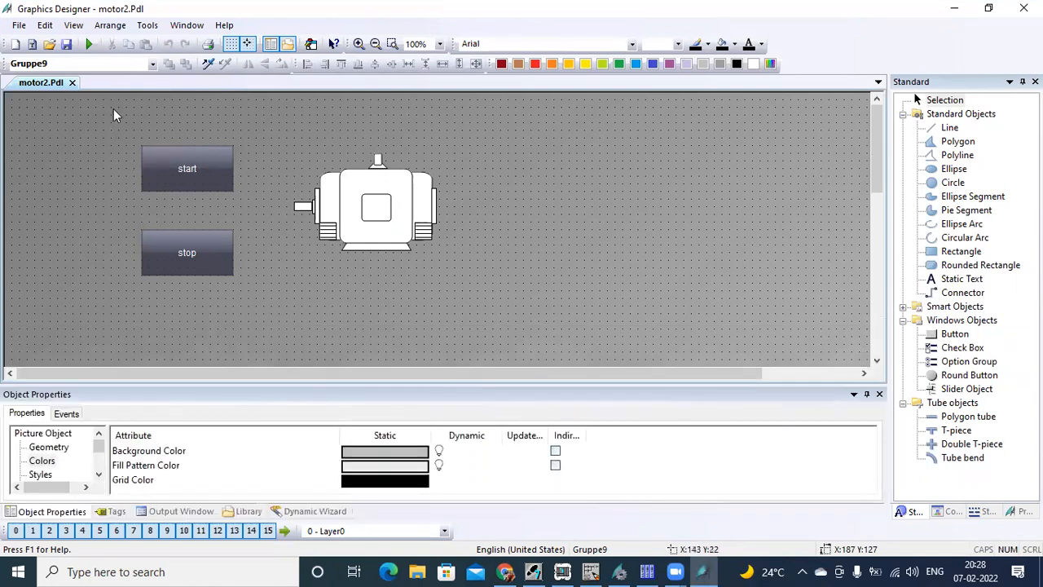
- Duplicate the start button, stop button and motor symbol together, placing the copies to the right of the originals
left_click_drag(243, 168, 489, 348)
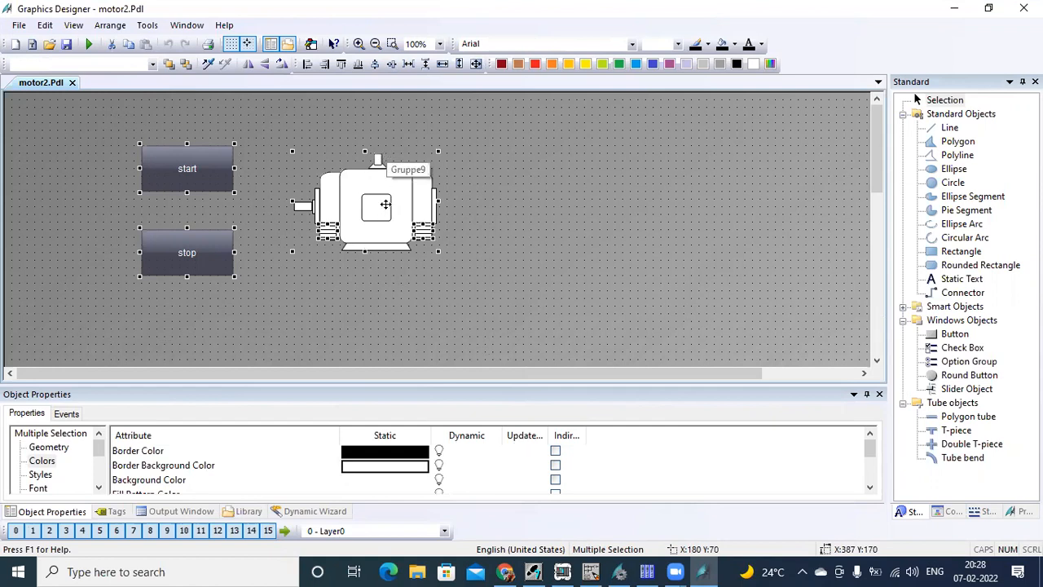
left_click_drag(386, 204, 754, 189, "ctrl")
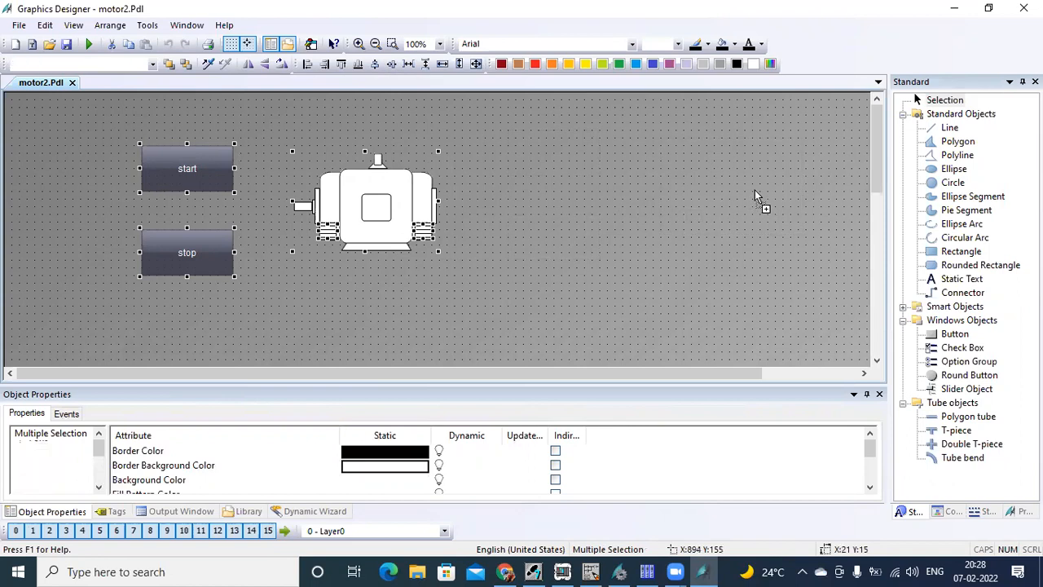
left_click(650, 292)
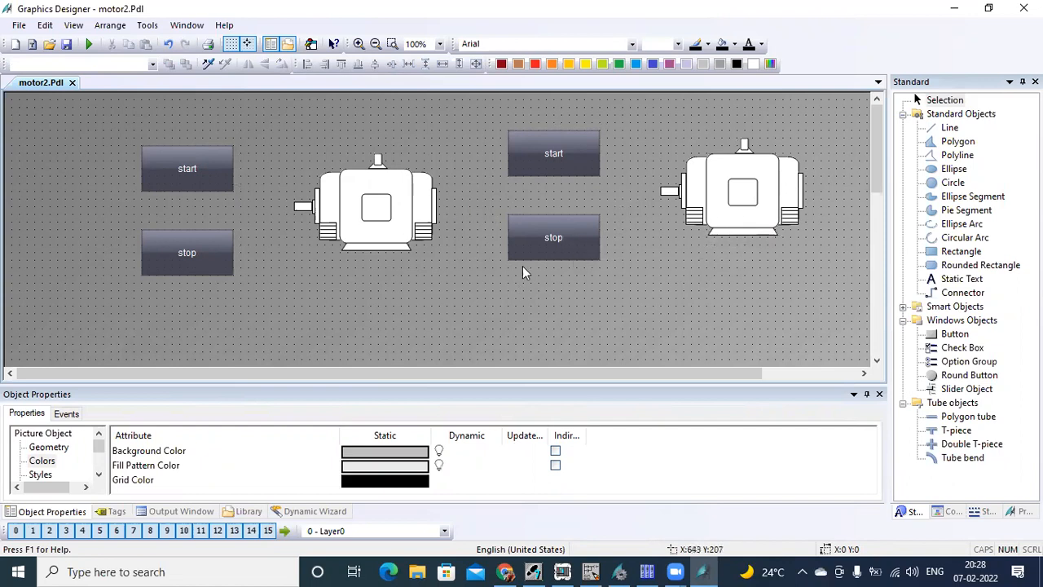
left_click(166, 171)
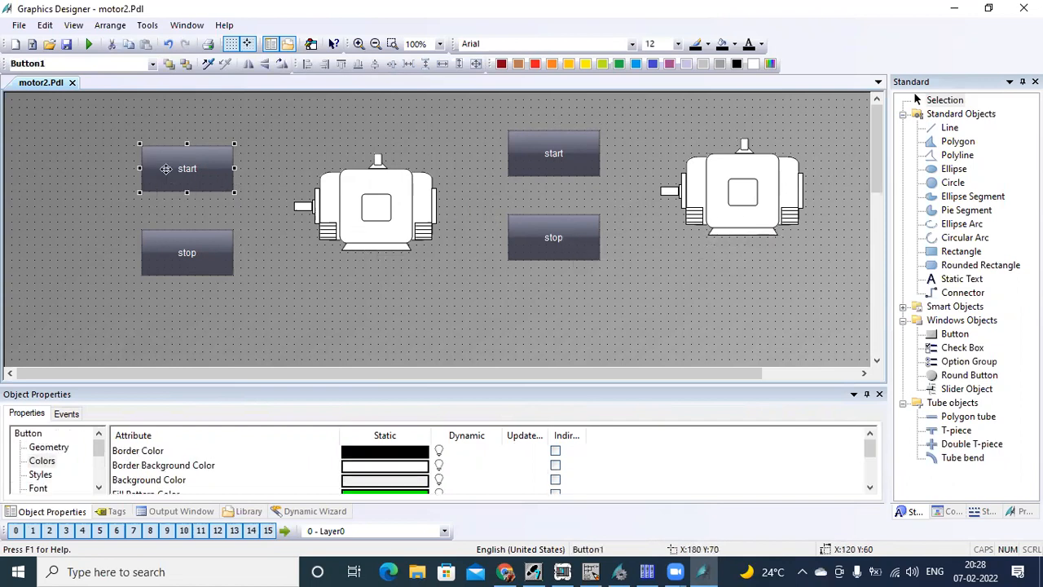
right_click(164, 170)
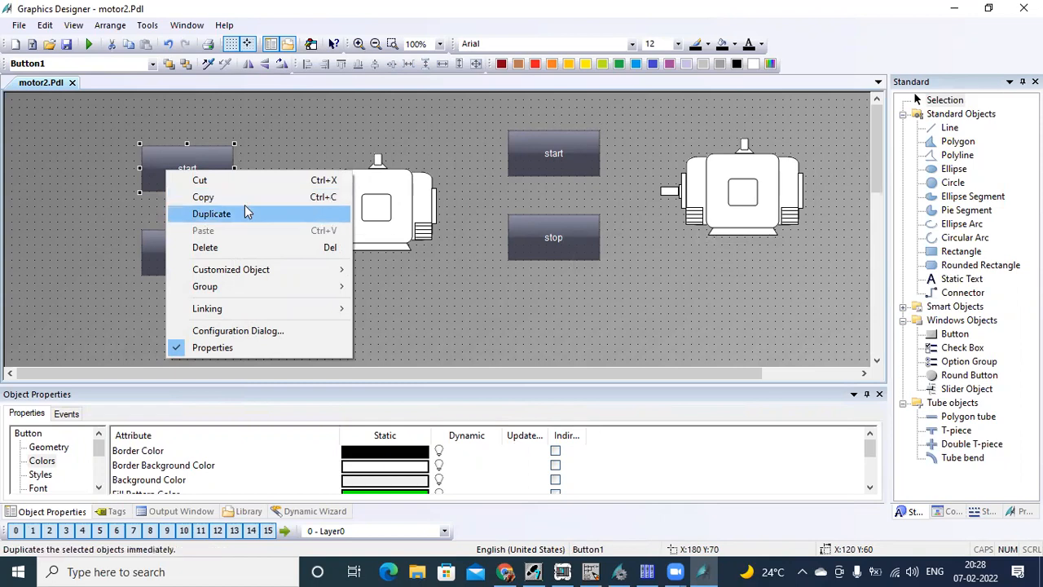
left_click(456, 285)
left_click(456, 281)
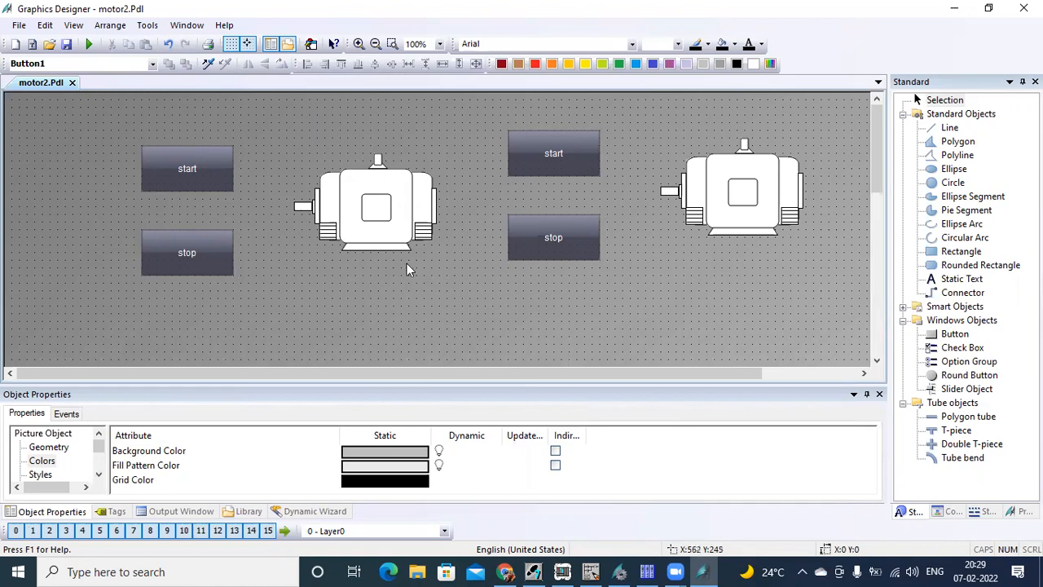
left_click(219, 154)
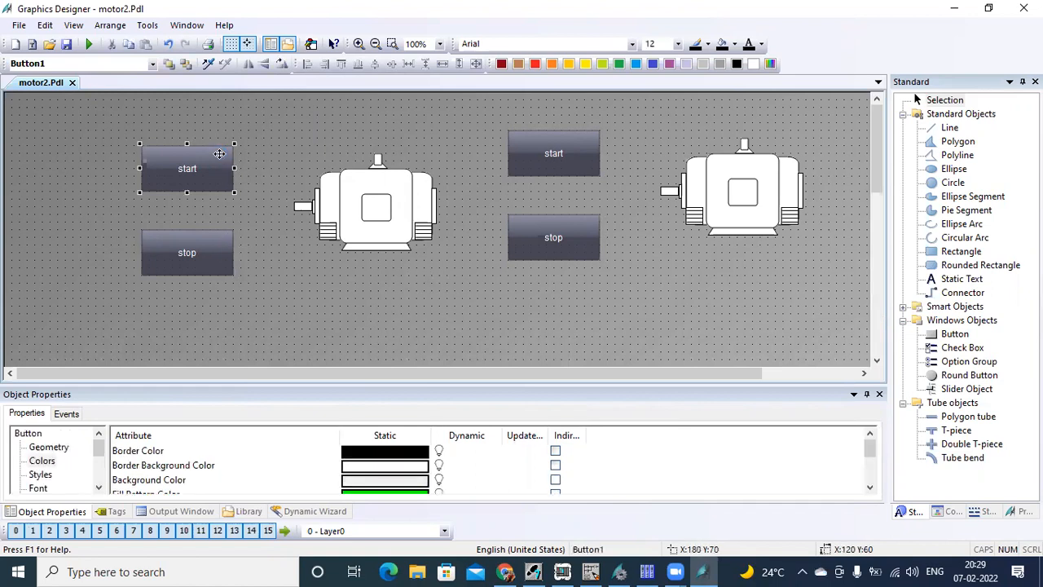
right_click(220, 154)
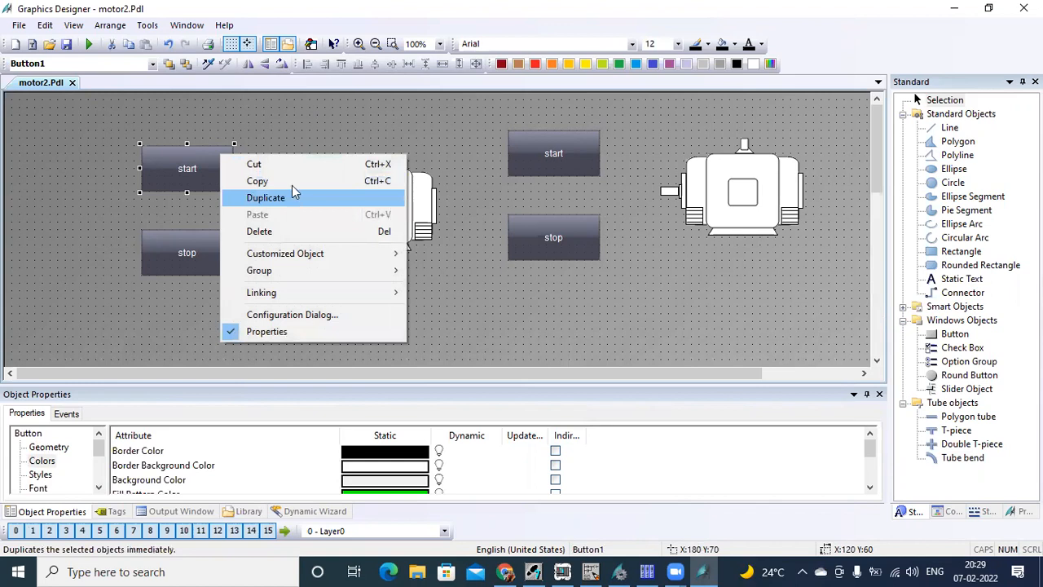
left_click(292, 141)
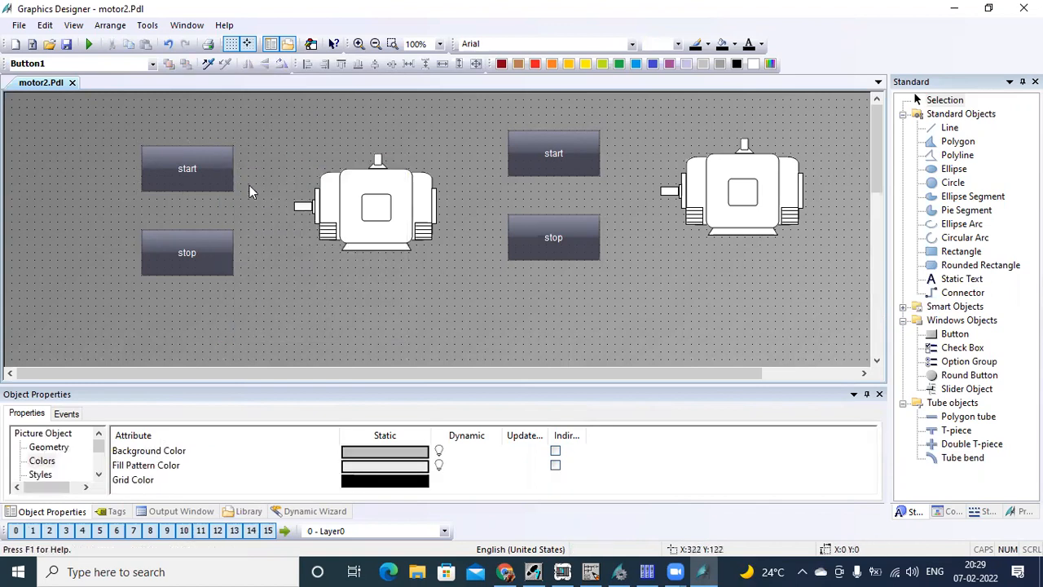
- Enlarge the object properties area and delete the Press Left mouse action of the copied start button
left_click(585, 171)
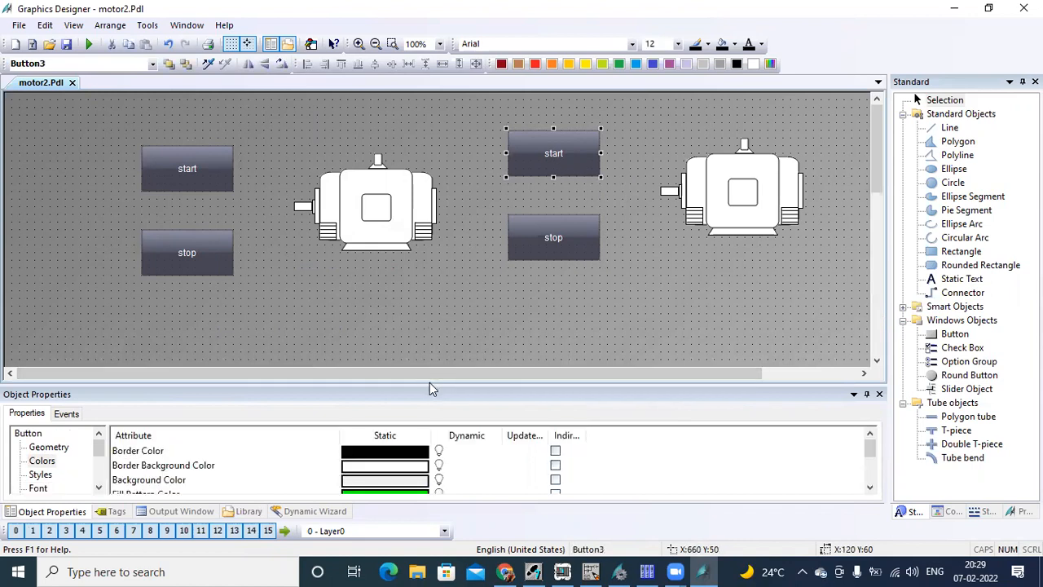
left_click_drag(432, 384, 435, 261)
left_click(67, 291)
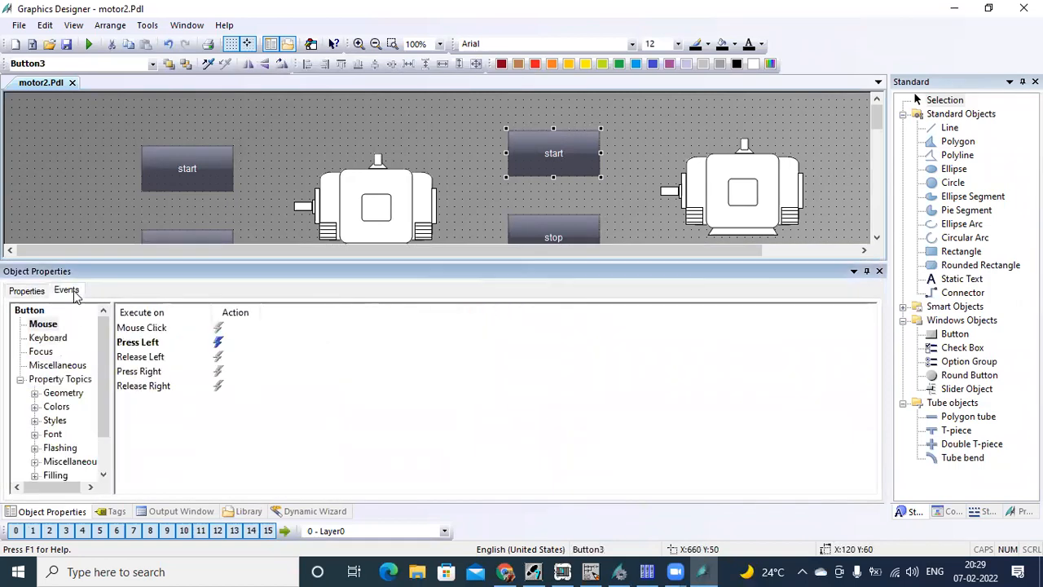
left_click(220, 348)
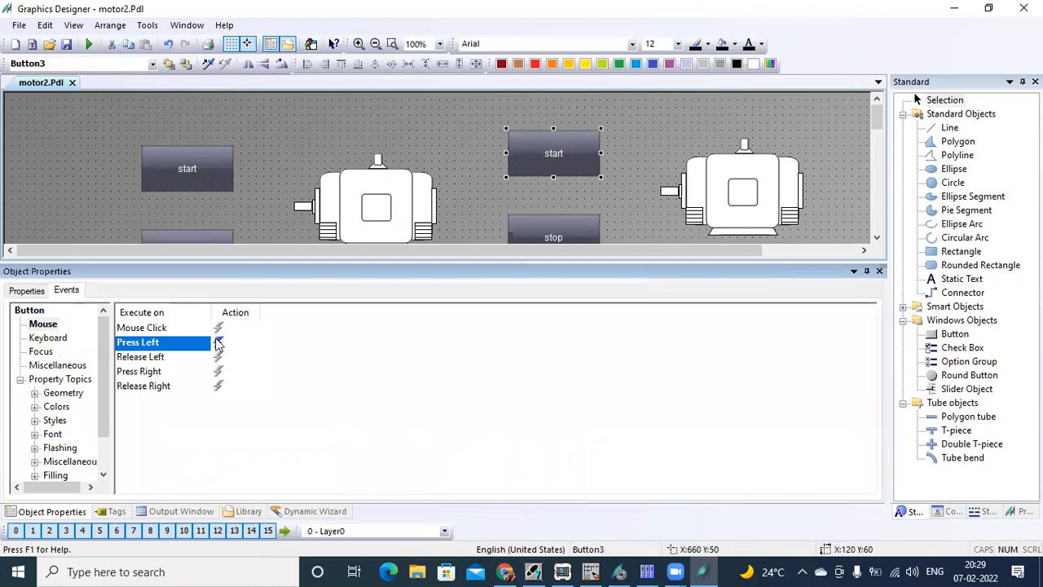
right_click(218, 343)
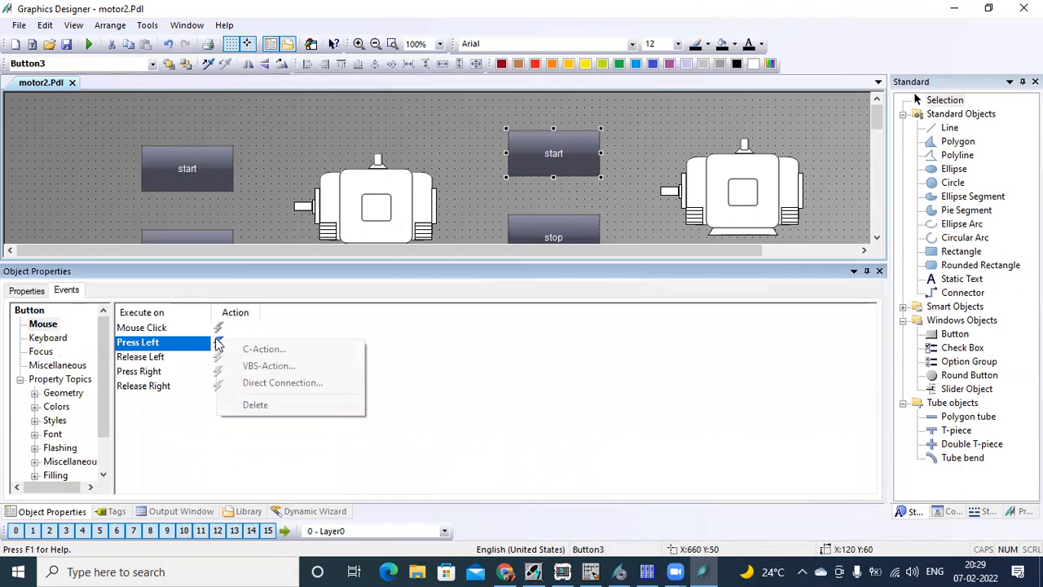
left_click(255, 405)
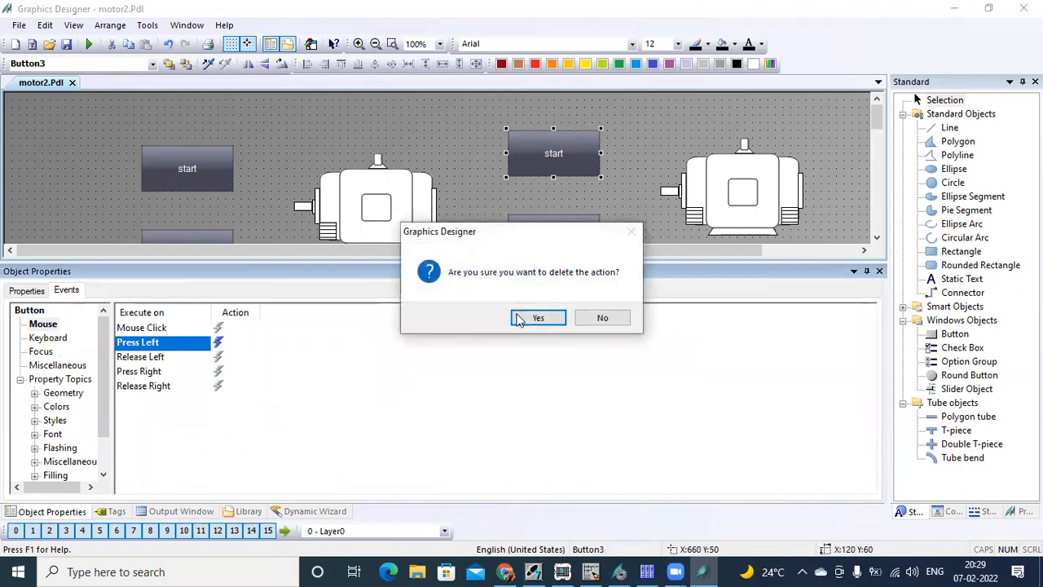
left_click(522, 318)
- Delete the Press Left mouse action of the copied stop button
left_click(556, 216)
right_click(218, 343)
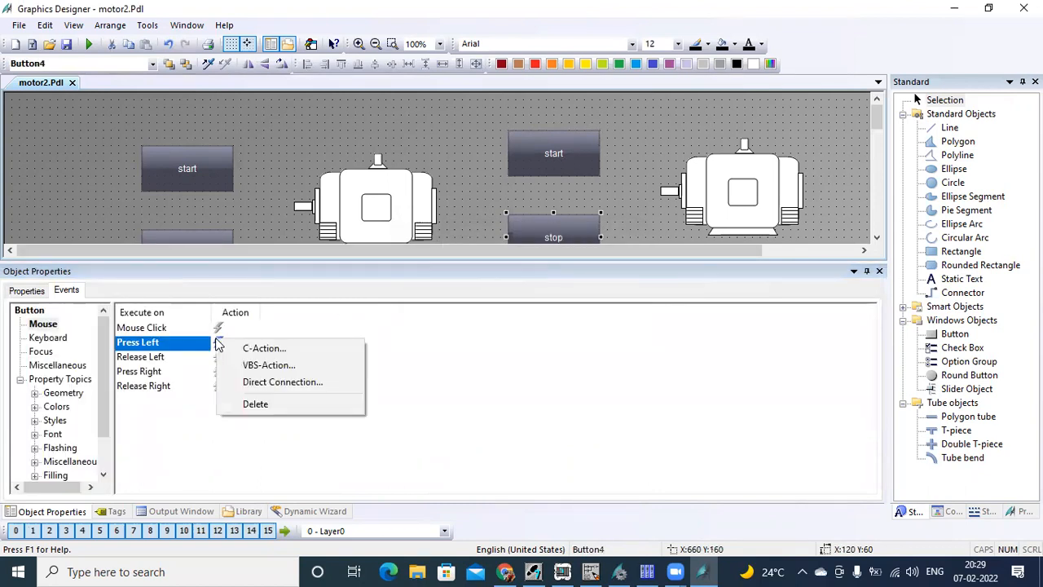
left_click(286, 404)
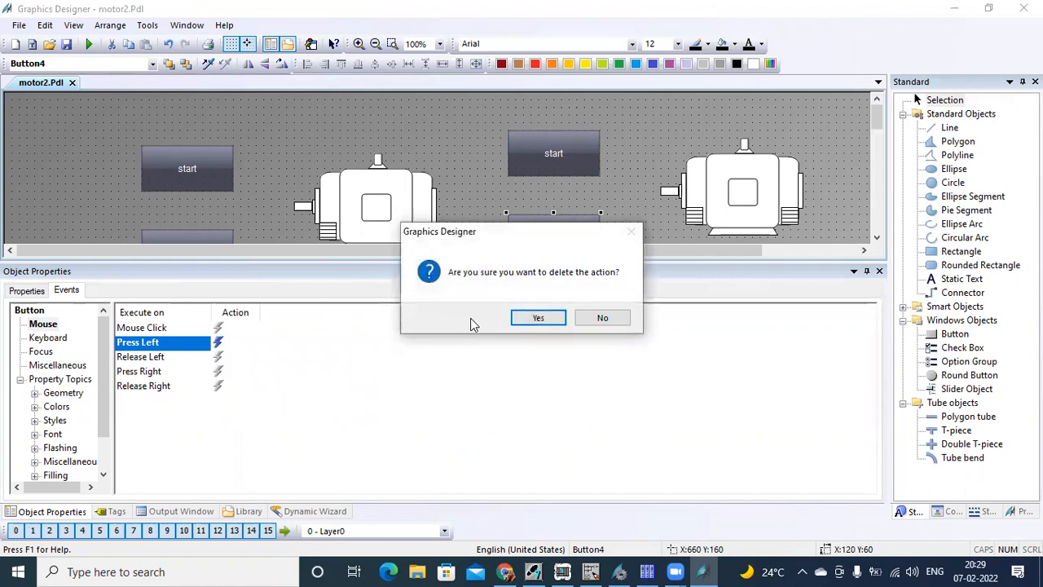
left_click(522, 319)
- Delete the dynamic action on the Background Color of the copied motor symbol and deselect the symbol
left_click(732, 184)
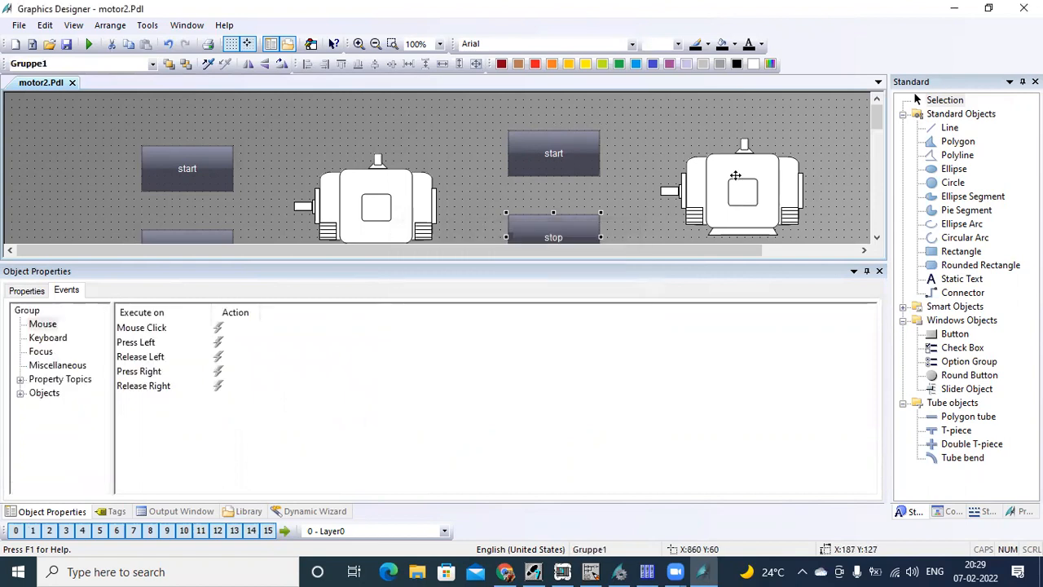
left_click(25, 294)
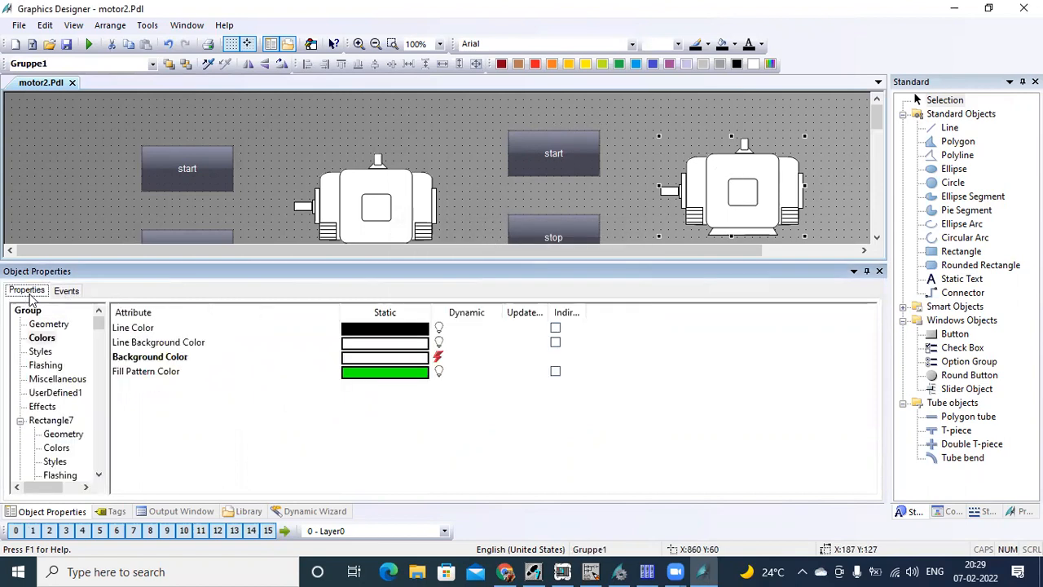
right_click(438, 356)
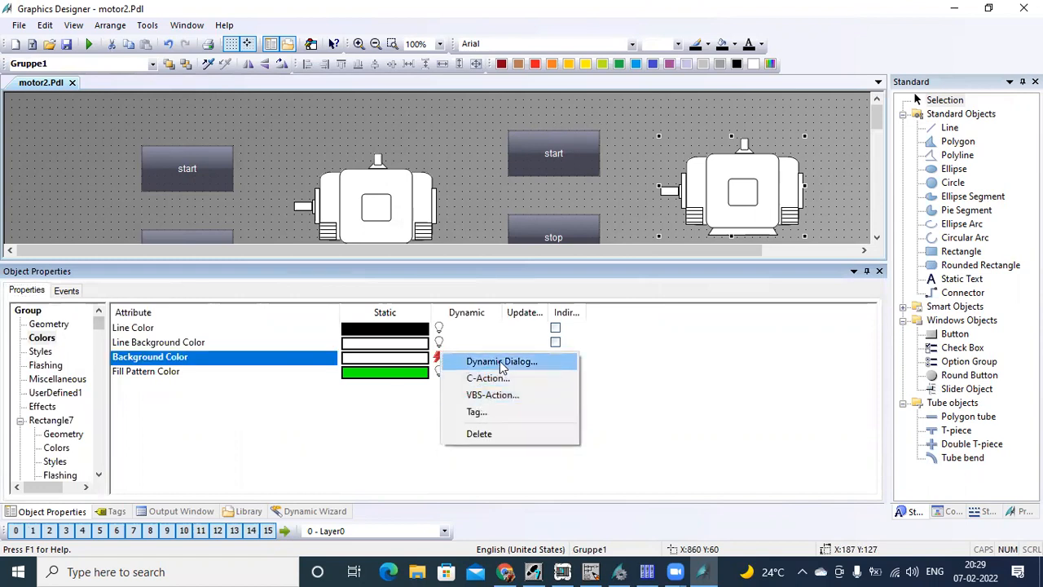
left_click(495, 436)
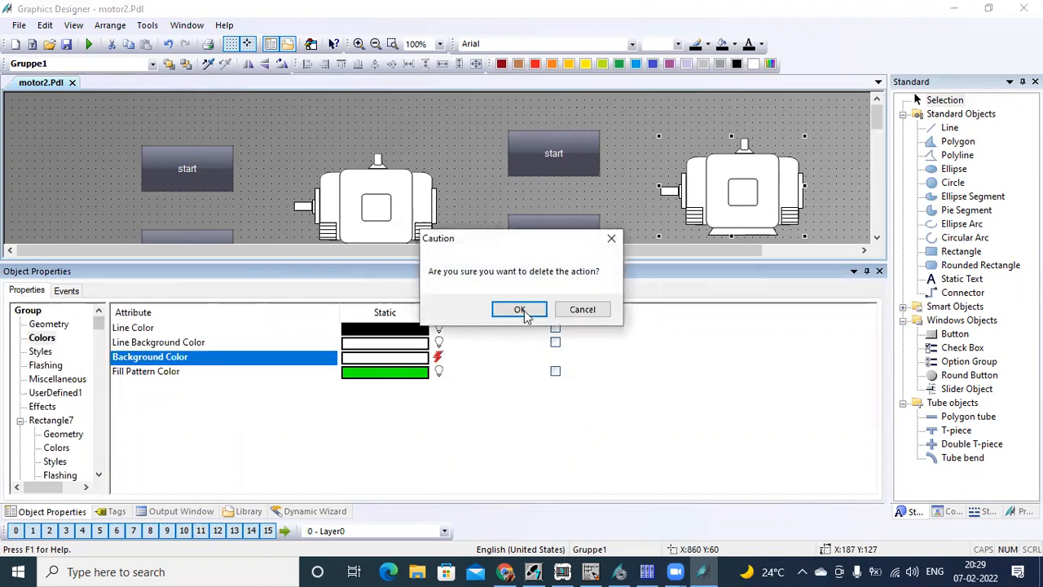
left_click(521, 310)
left_click(473, 187)
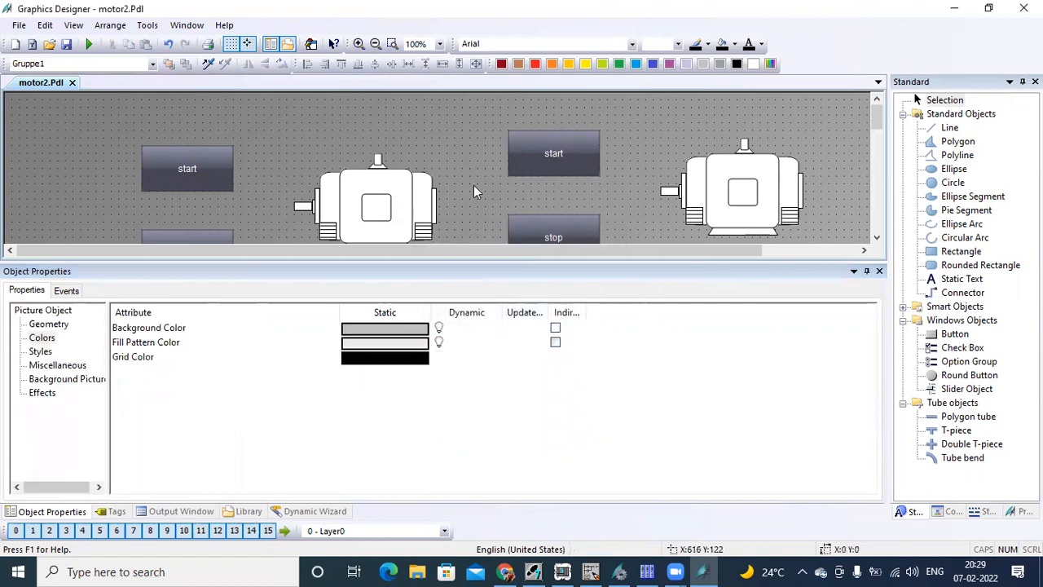
- Switch to the plc1 tag list in WinCC Configuration Studio and check the networks of the OB1 ladder in the LAD/STL/FBD editor
left_click(953, 10)
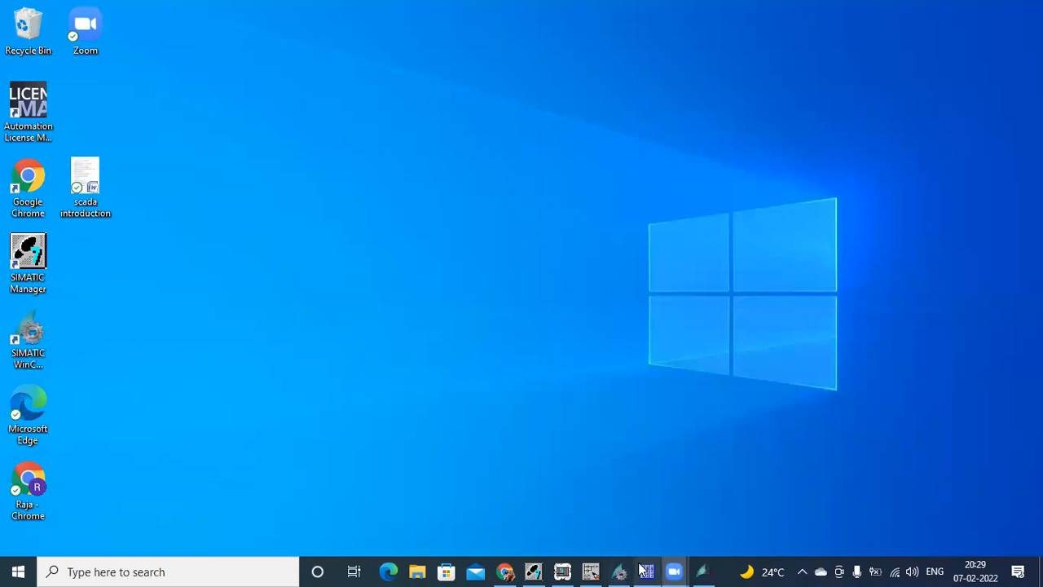
left_click(647, 572)
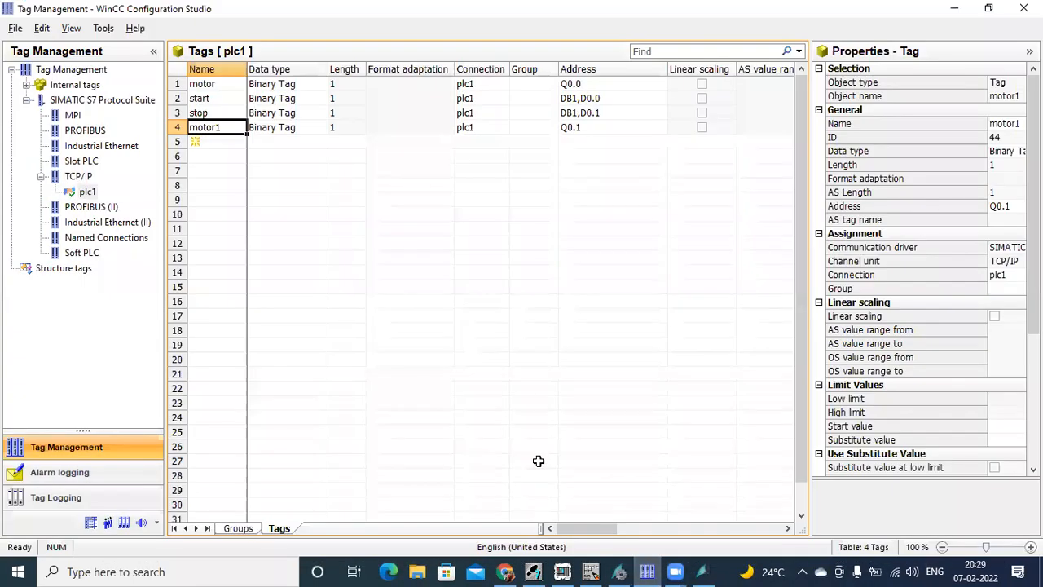
left_click(591, 572)
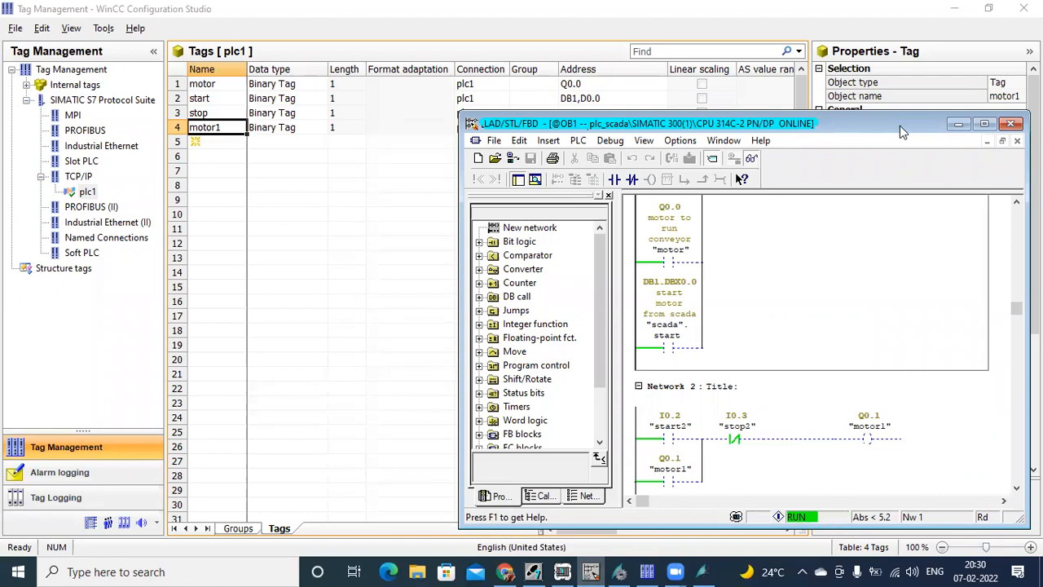
left_click_drag(896, 124, 834, 93)
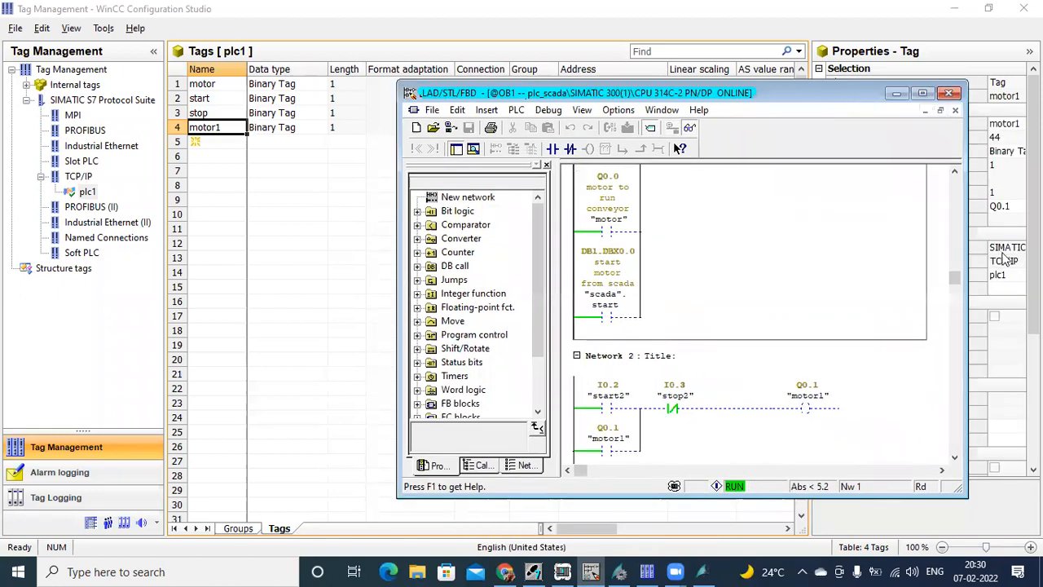
left_click_drag(956, 280, 958, 342)
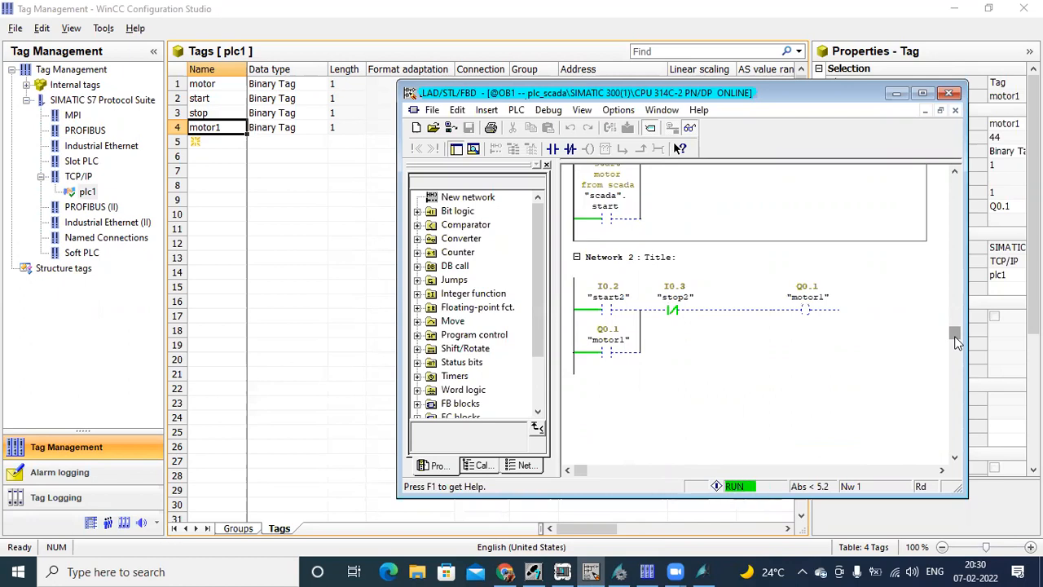
left_click(895, 93)
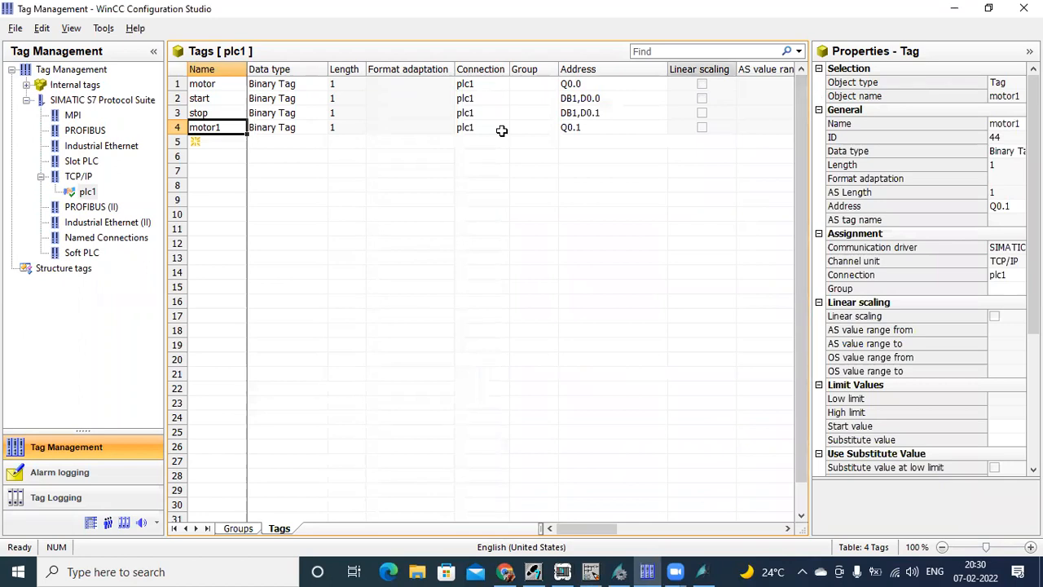
- Add a tag named motor2 to plc1 with data type Binary Tag and address Q0.2
left_click(229, 140)
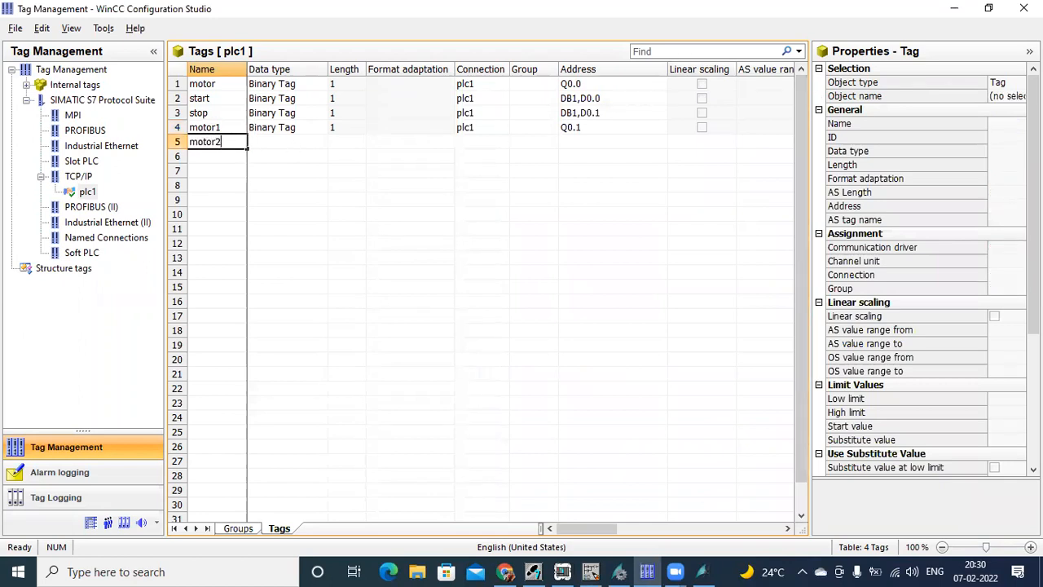
left_click(275, 142)
left_click(337, 144)
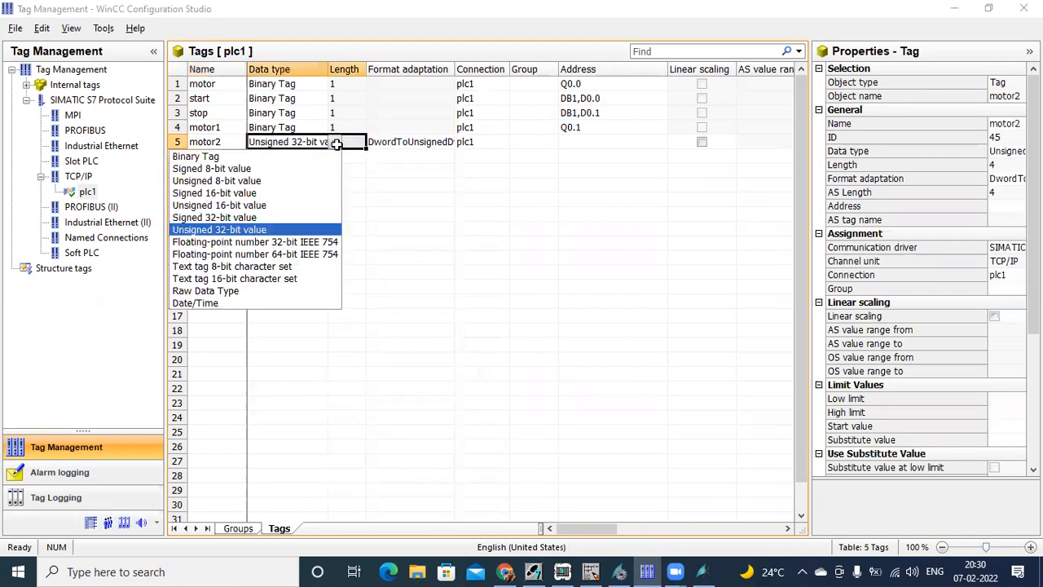
left_click(274, 156)
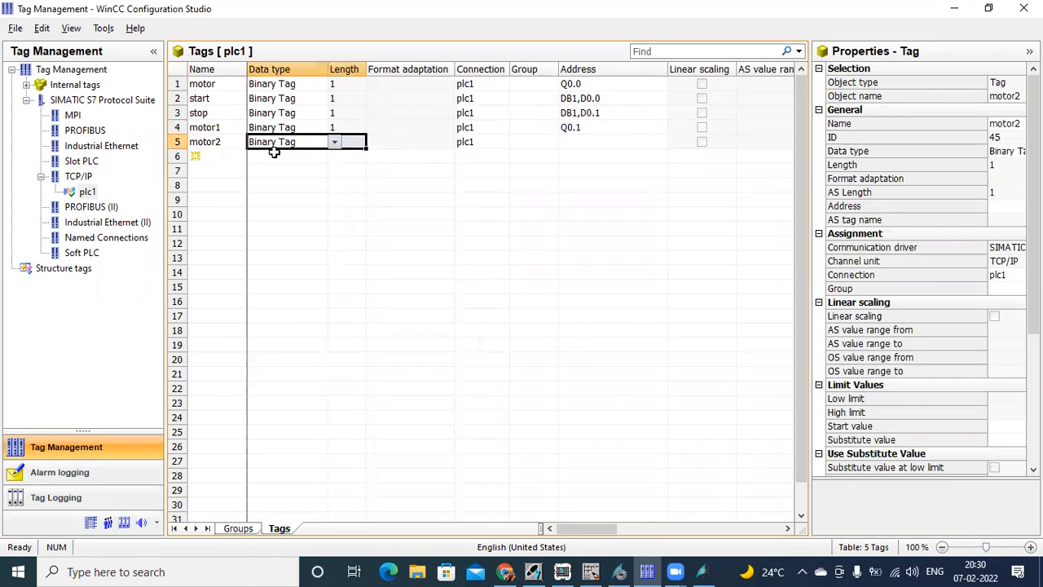
left_click(627, 146)
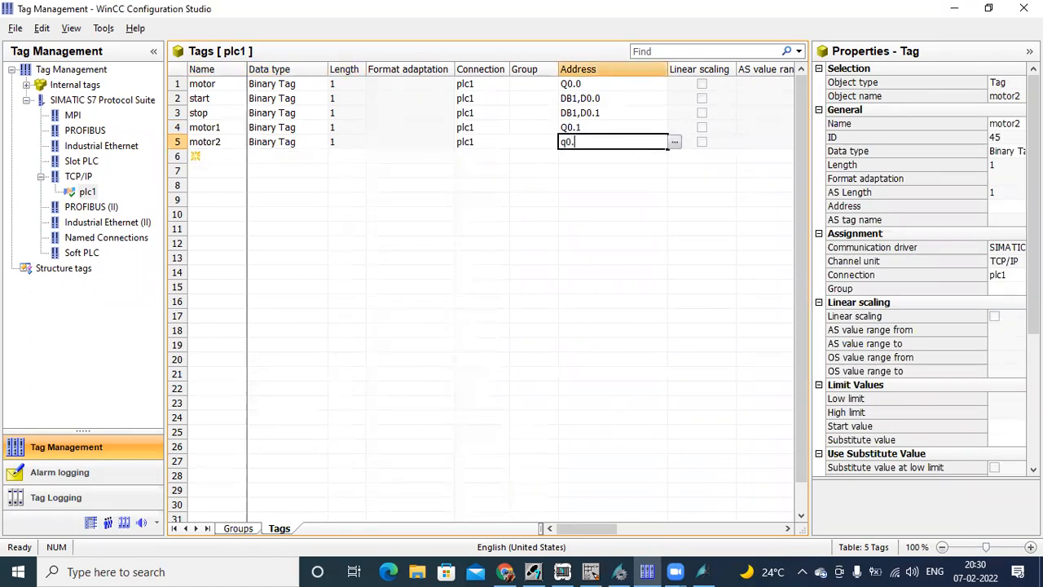
type("q0.2")
left_click(638, 155)
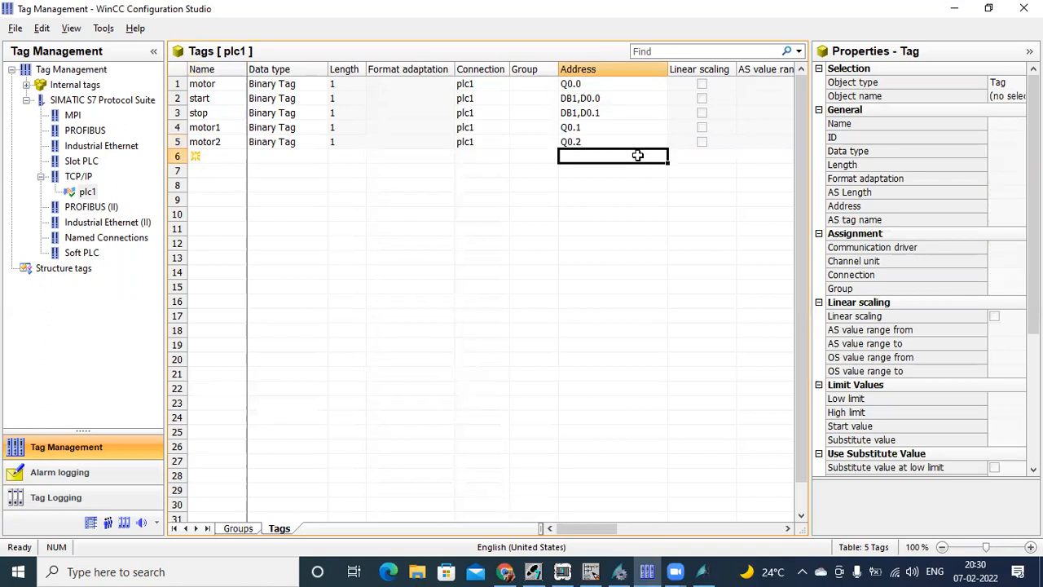
- Check Network 2 of the OB1 ladder, then return to the motor2 picture in Graphics Designer and shrink the object properties area
left_click(958, 14)
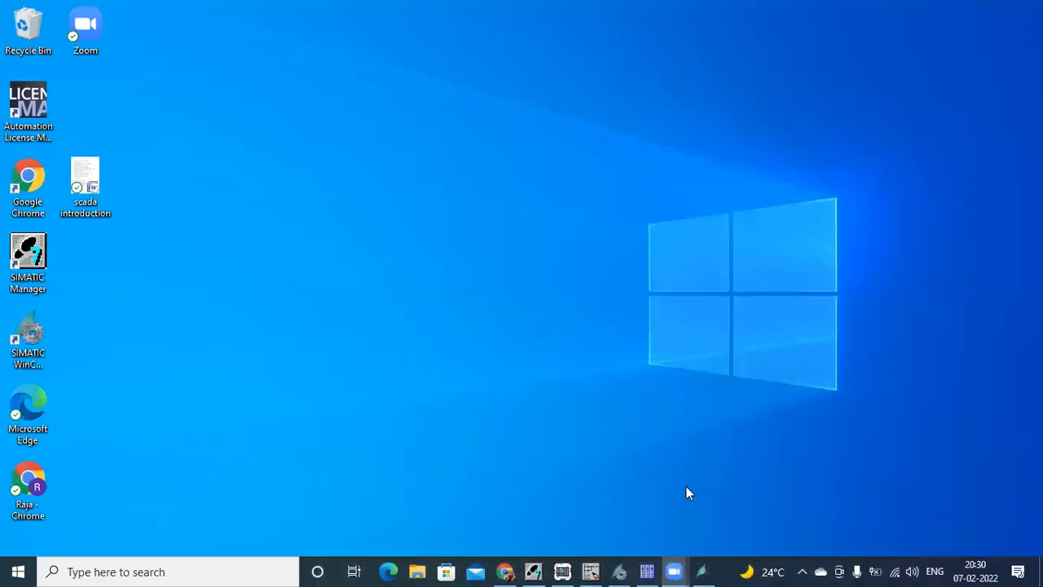
left_click(621, 571)
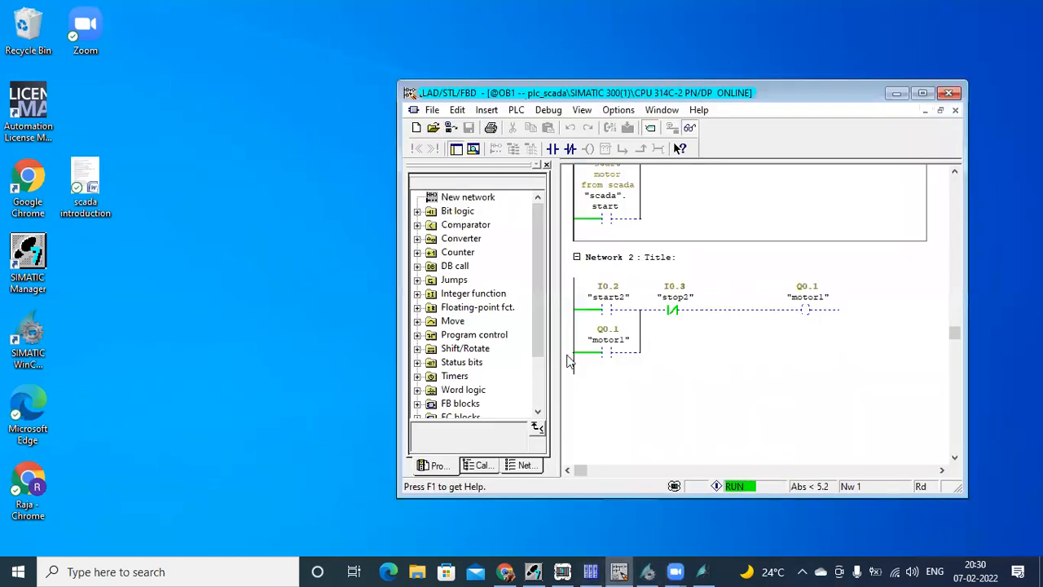
left_click(894, 92)
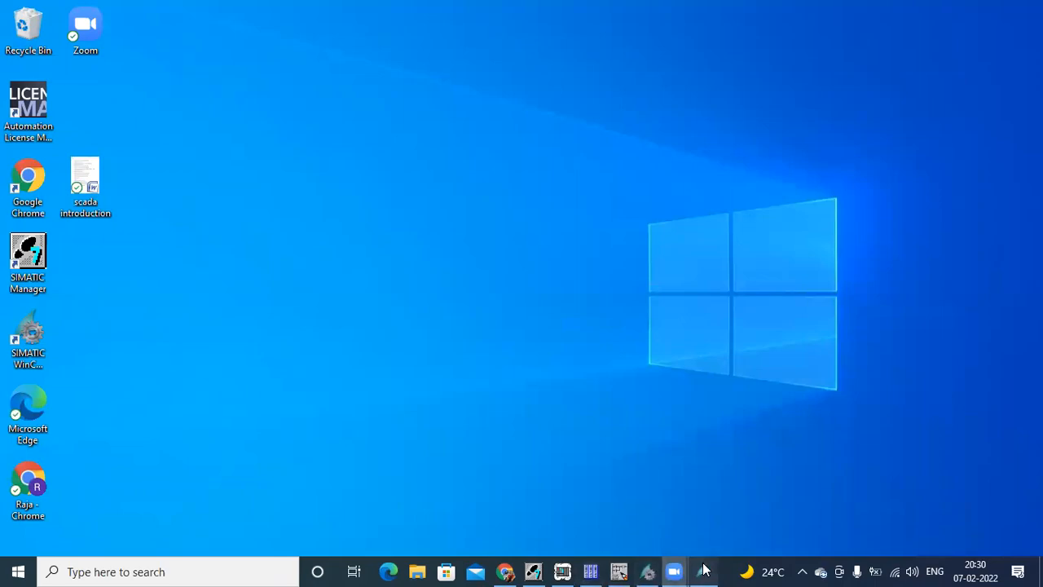
left_click(704, 570)
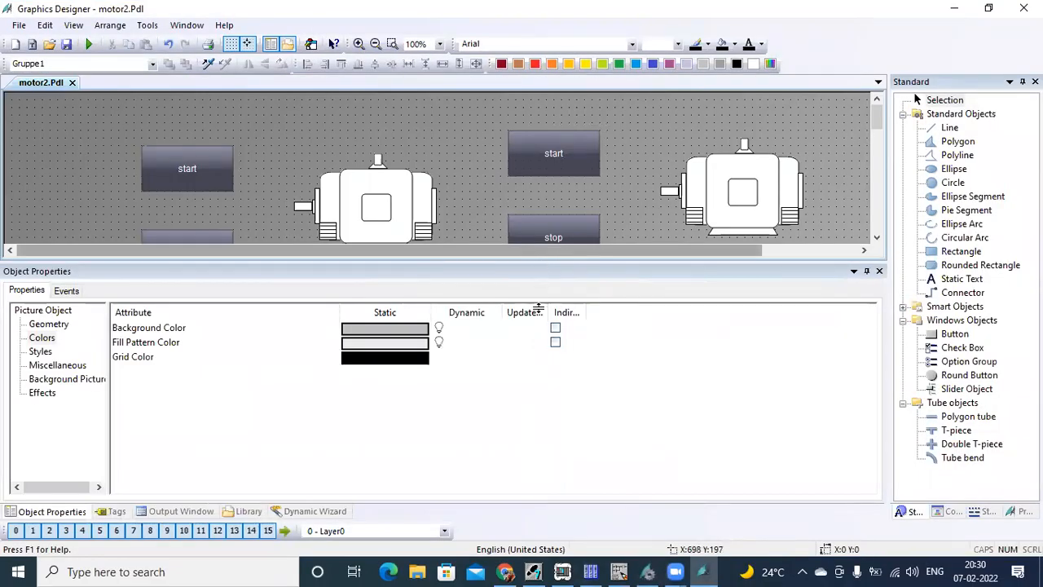
left_click_drag(536, 261, 537, 316)
- Open a C-Action for the Press Left mouse event of the copied start button and enlarge the action editor
left_click(576, 165)
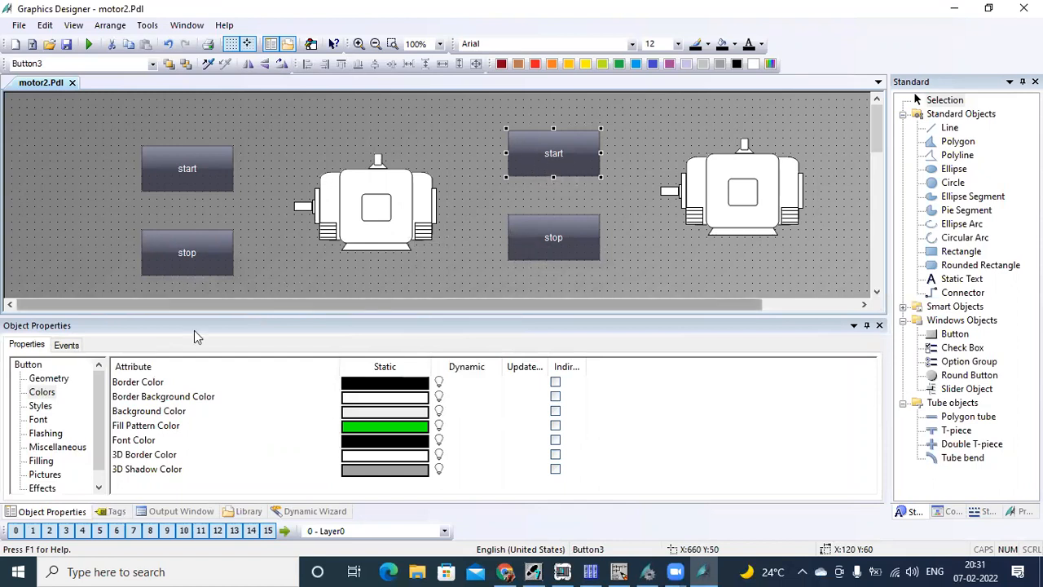
left_click(66, 345)
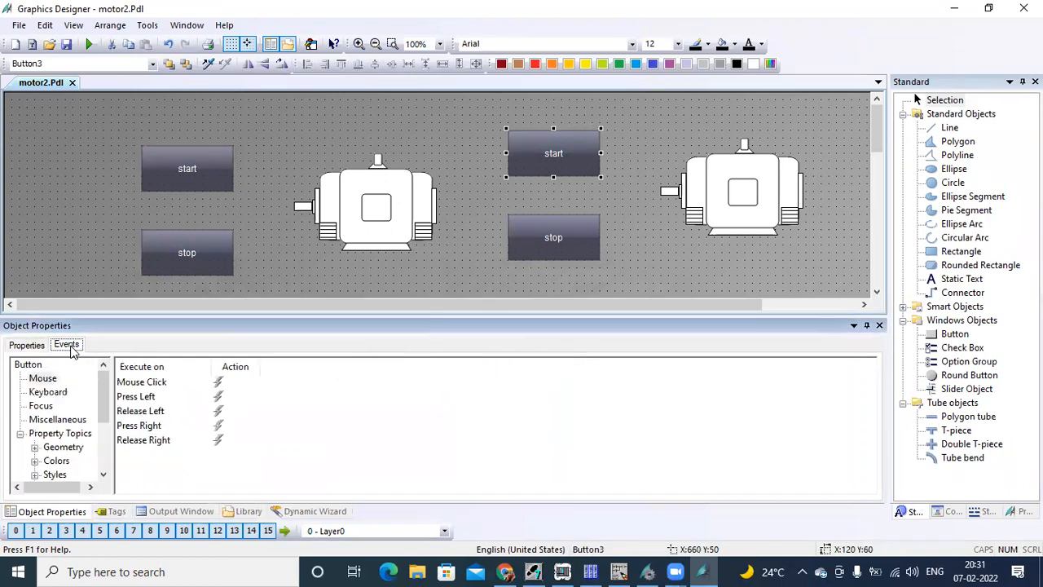
left_click_drag(106, 314, 108, 294)
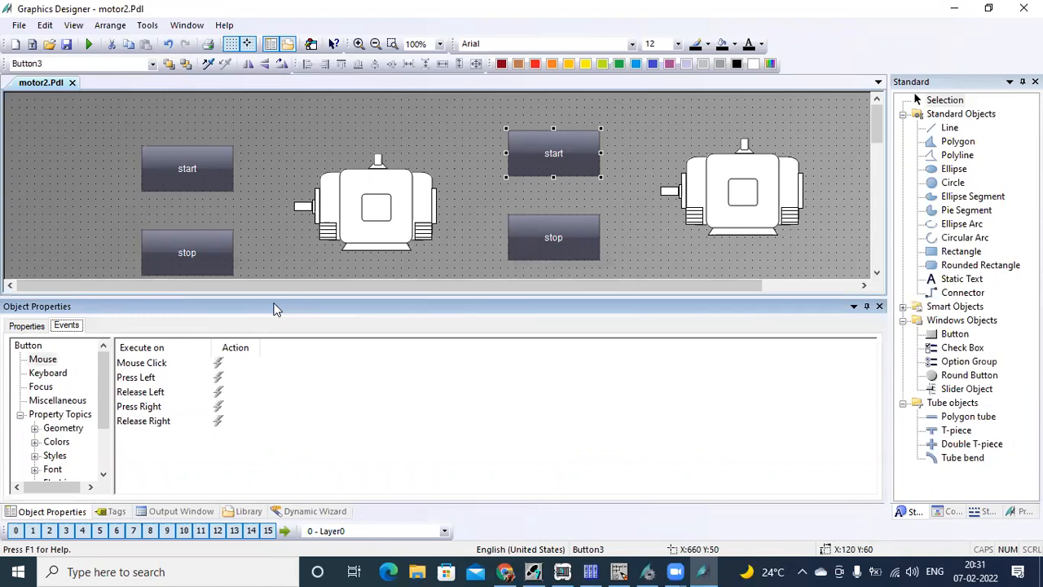
left_click(44, 361)
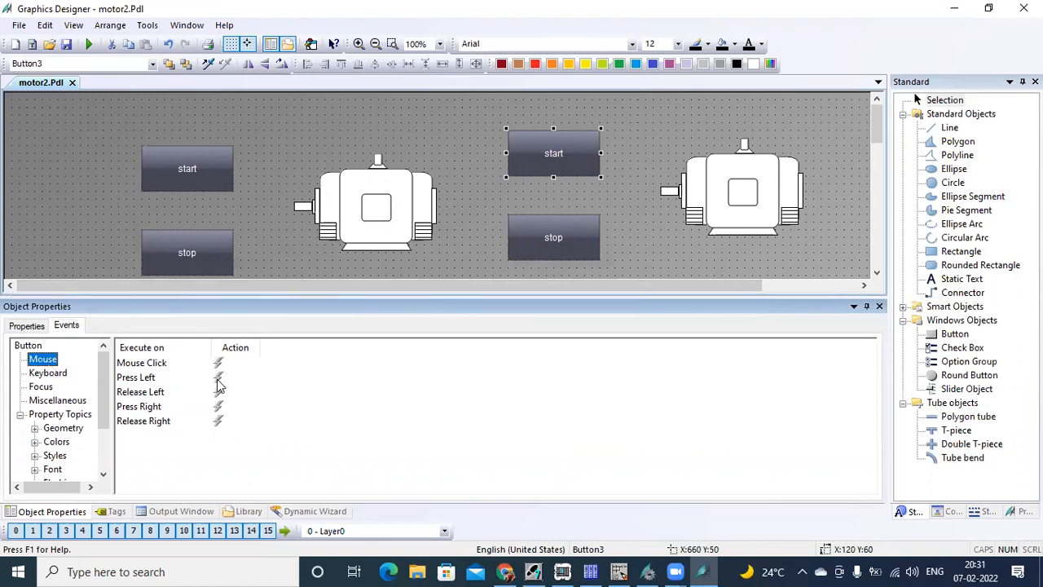
right_click(218, 380)
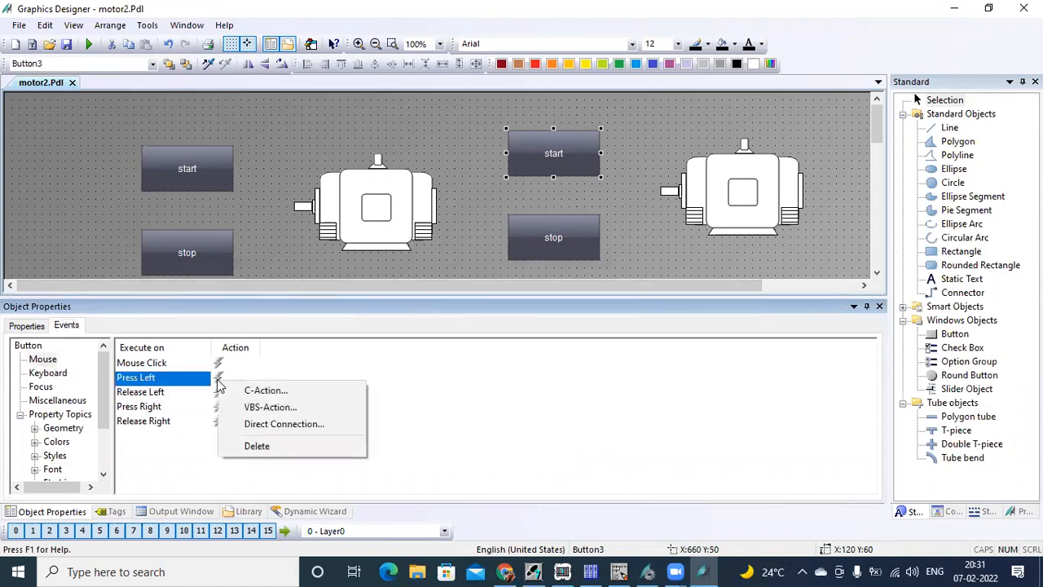
left_click(300, 390)
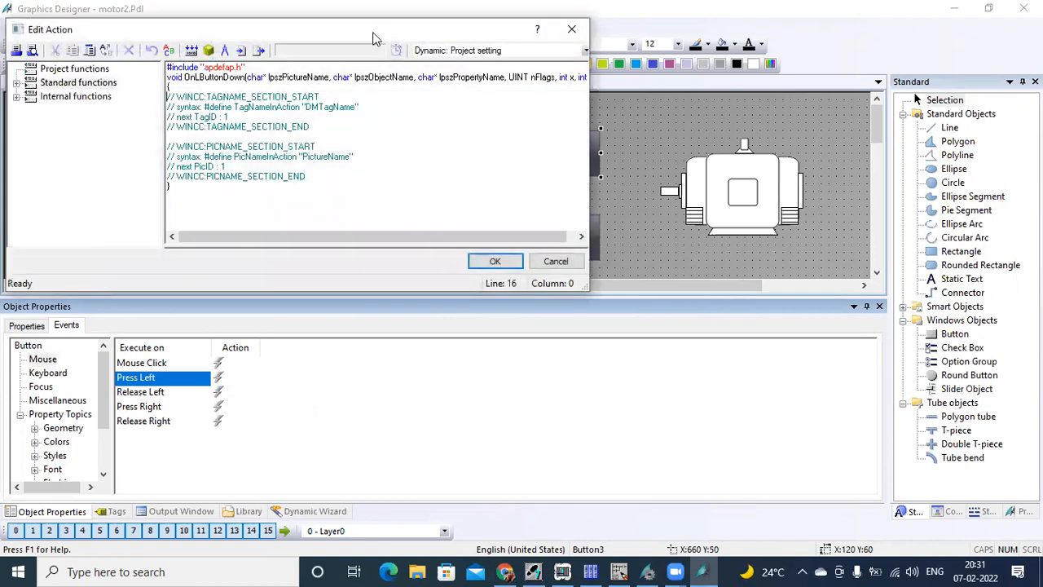
left_click_drag(379, 37, 468, 185)
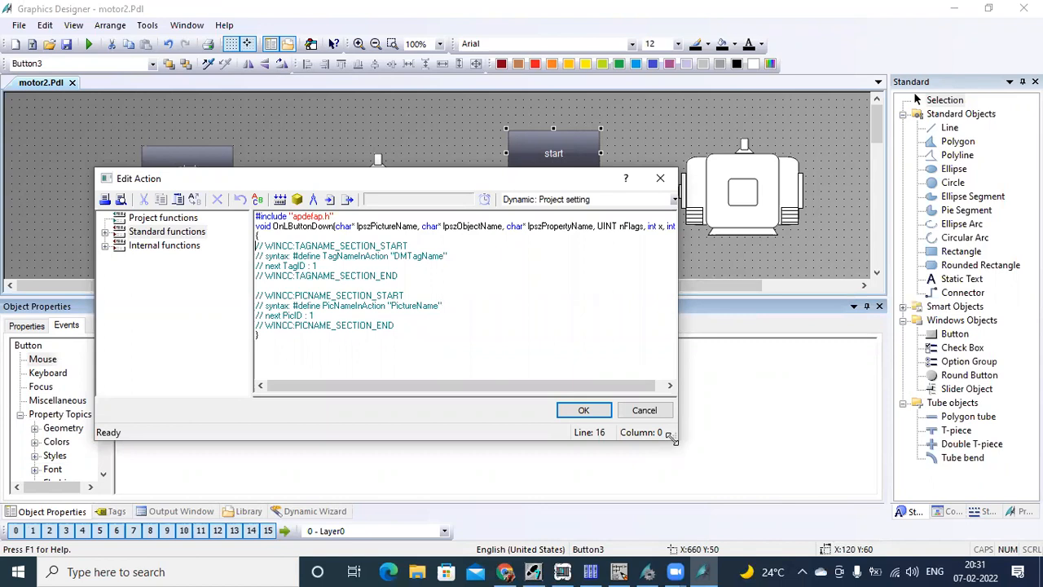
left_click_drag(670, 438, 708, 510)
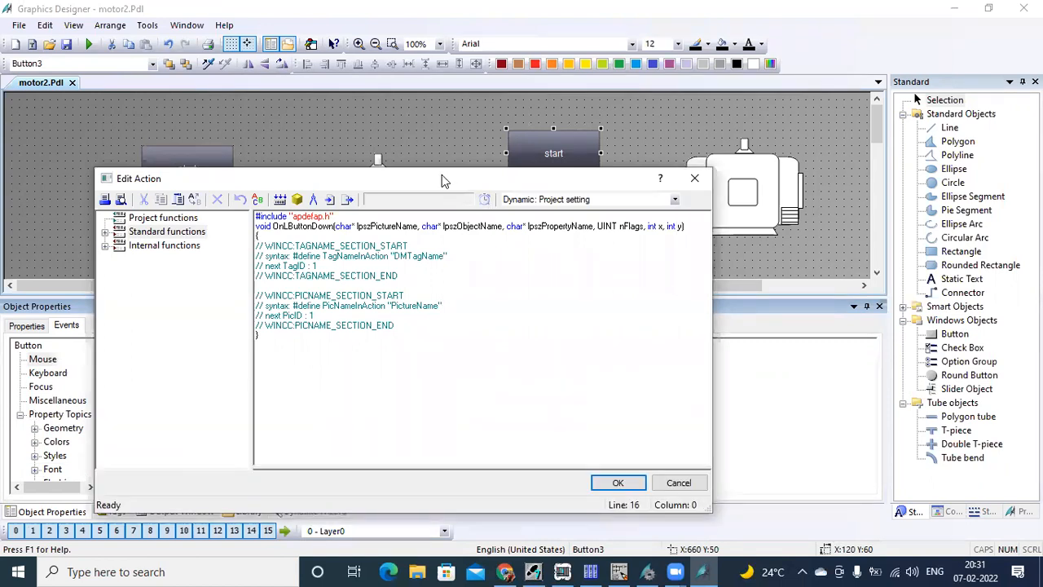
left_click_drag(442, 172, 440, 125)
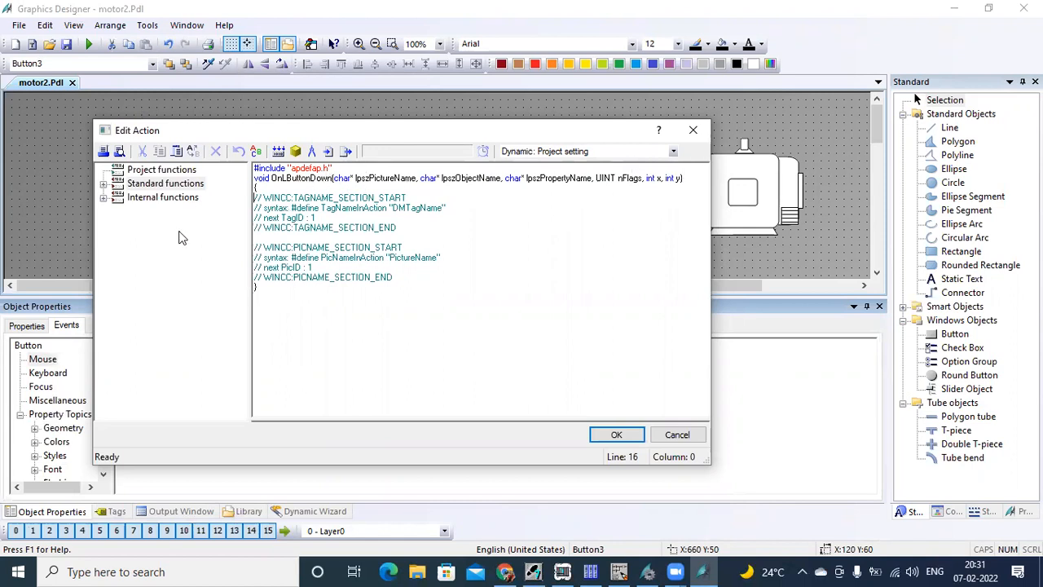
- Examine the function categories of the action editor, including the Alarm and Options groups of the standard functions
left_click(153, 173)
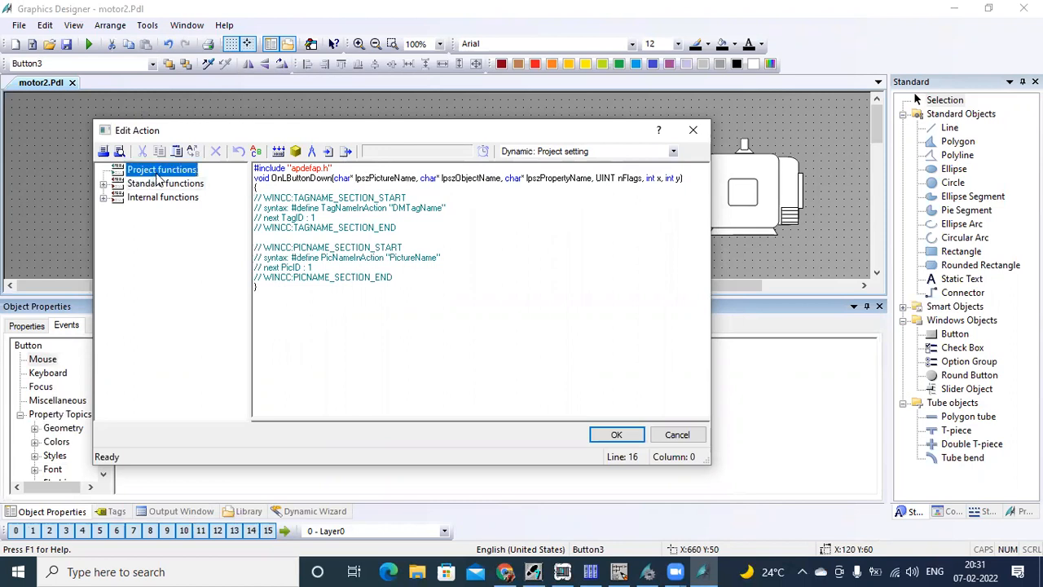
left_click(168, 187)
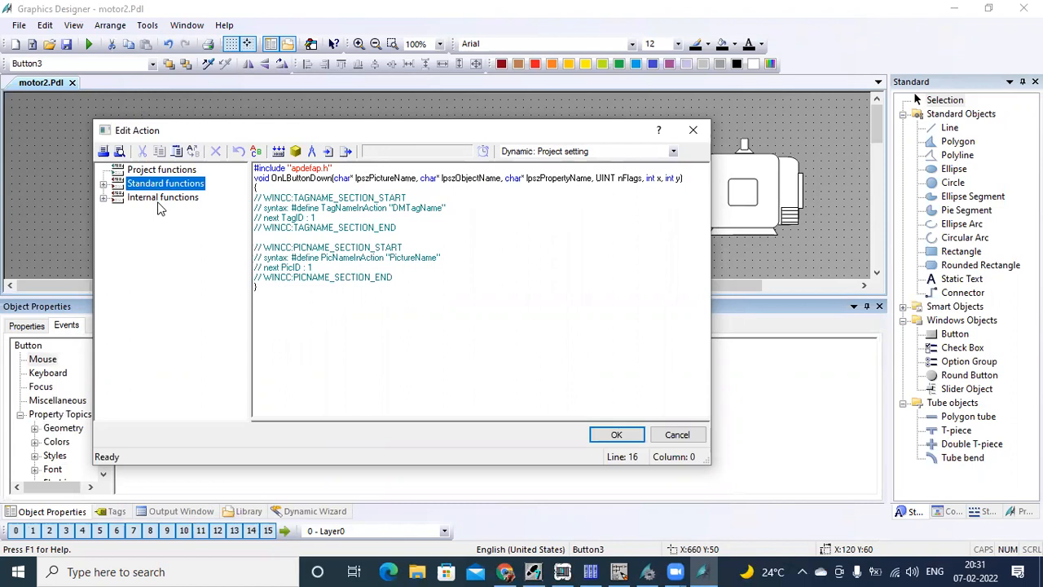
left_click(162, 203)
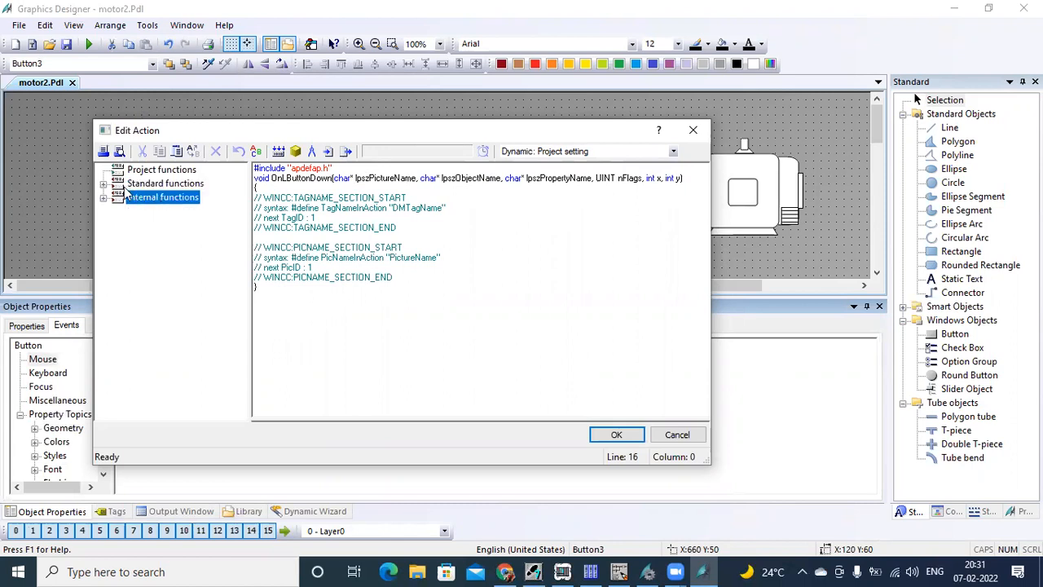
left_click(103, 185)
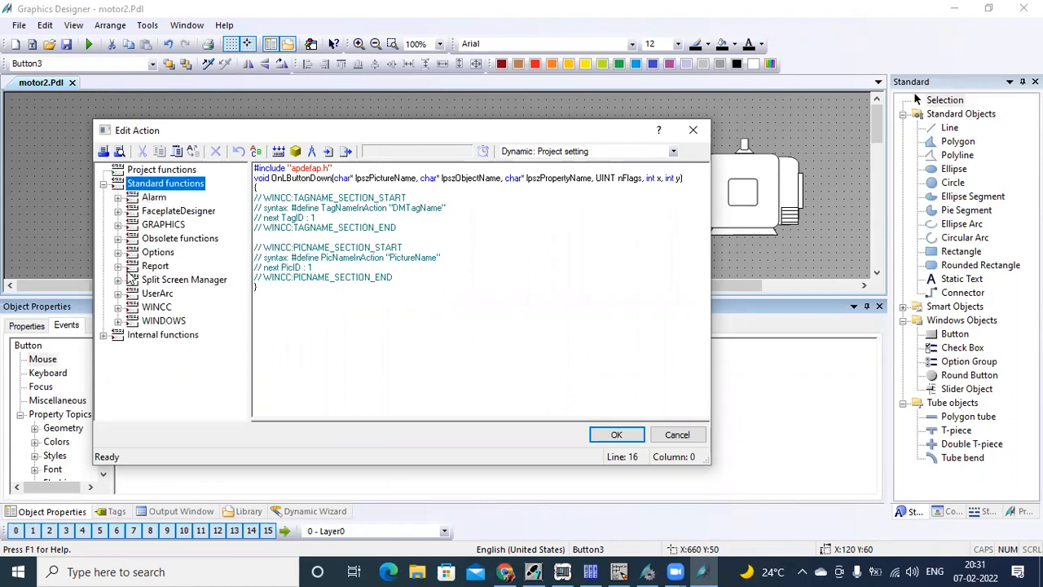
left_click(105, 184)
left_click(104, 184)
left_click(118, 198)
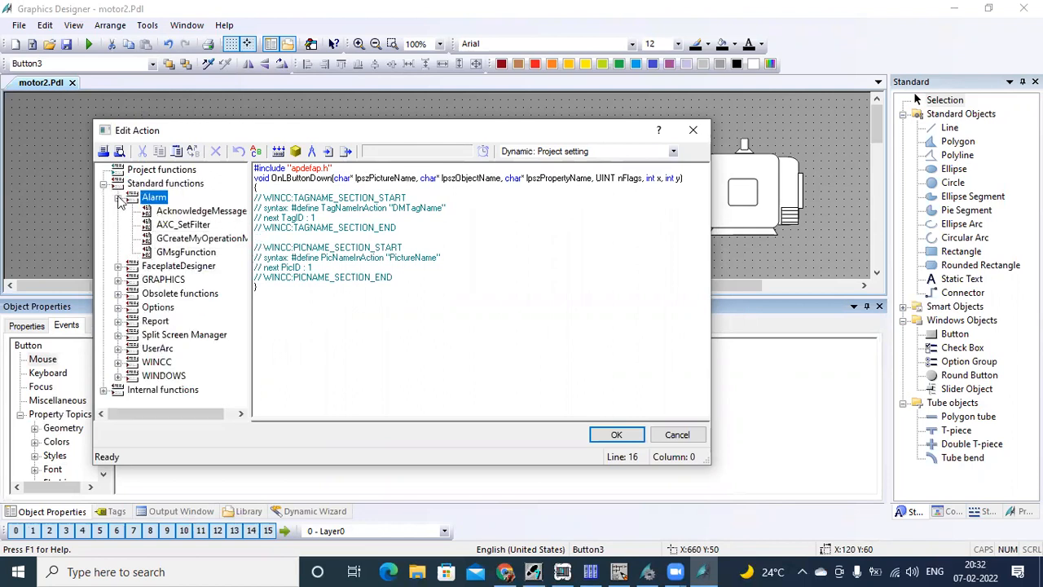
left_click(119, 199)
left_click(119, 254)
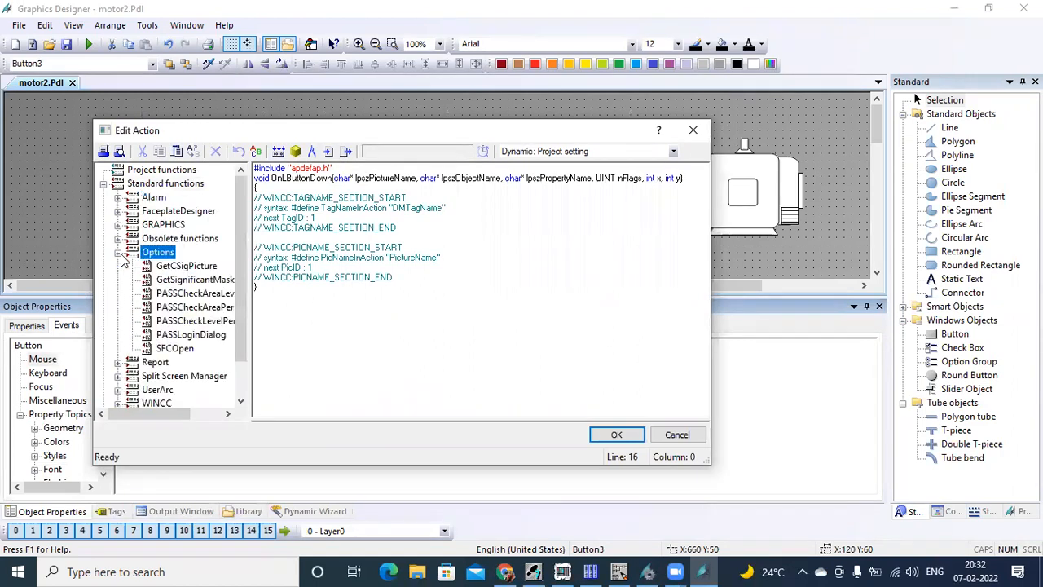
left_click(119, 254)
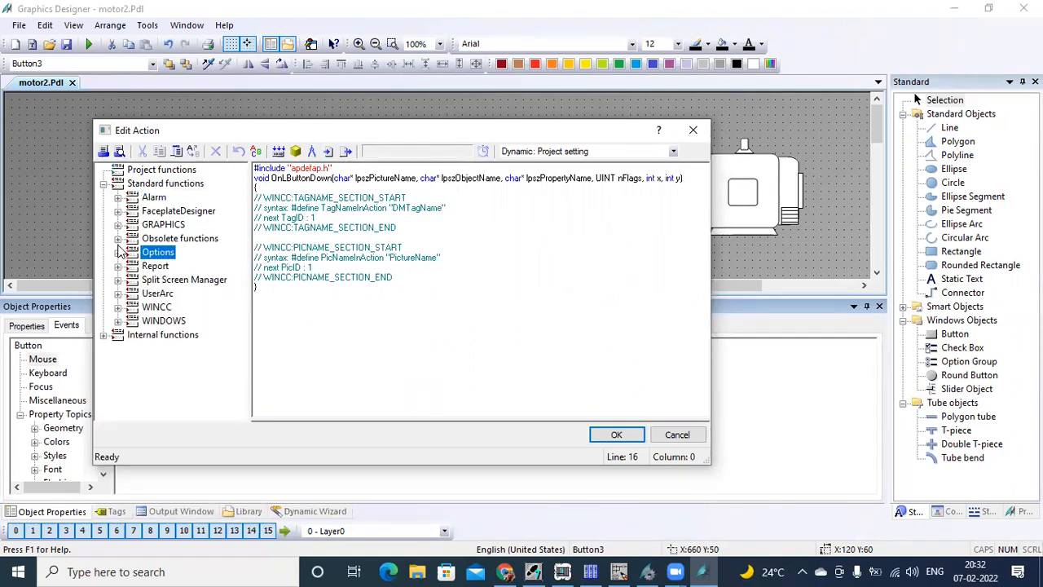
left_click(119, 253)
left_click(120, 254)
left_click(104, 184)
- Browse the action editor's internal functions, including the graphics group, and locate SetTagBit among the tag set functions
left_click(151, 197)
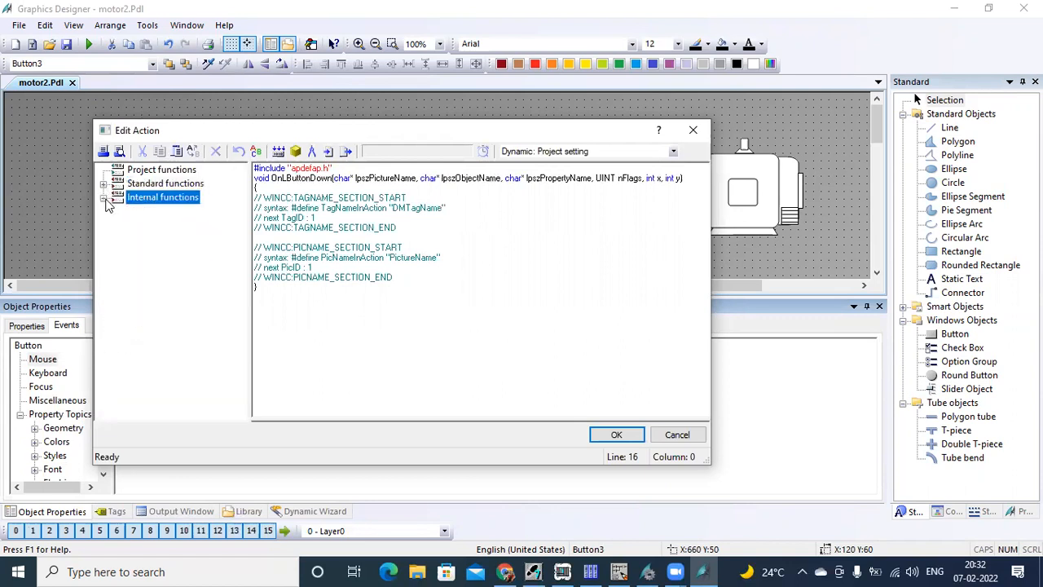
left_click(104, 198)
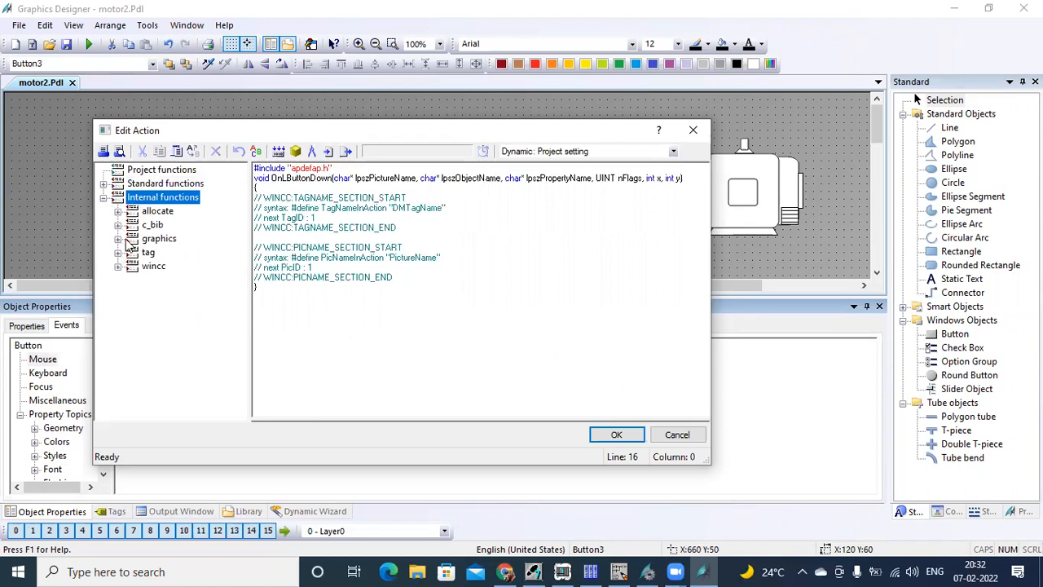
left_click(122, 239)
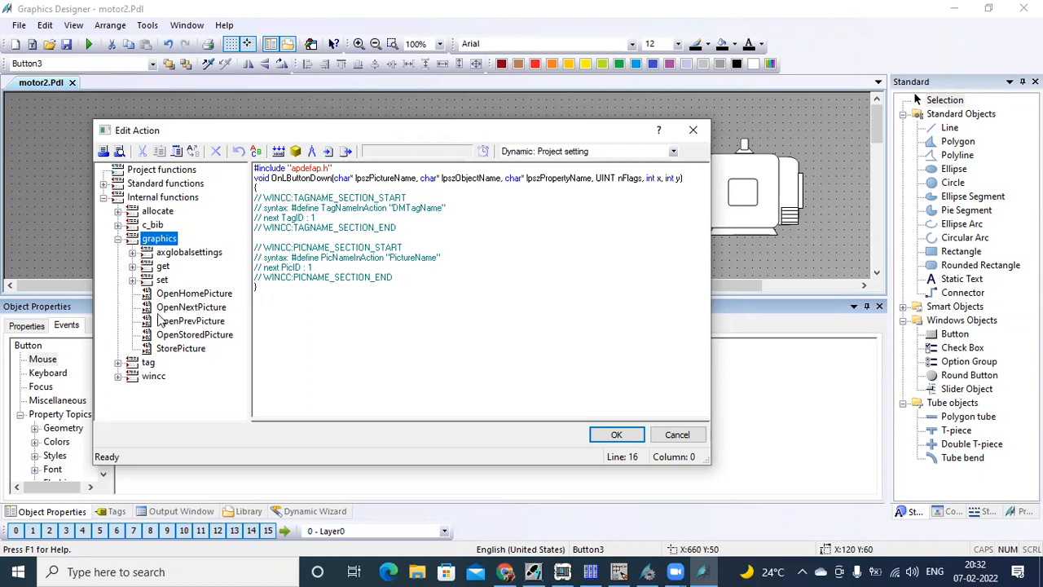
left_click(118, 239)
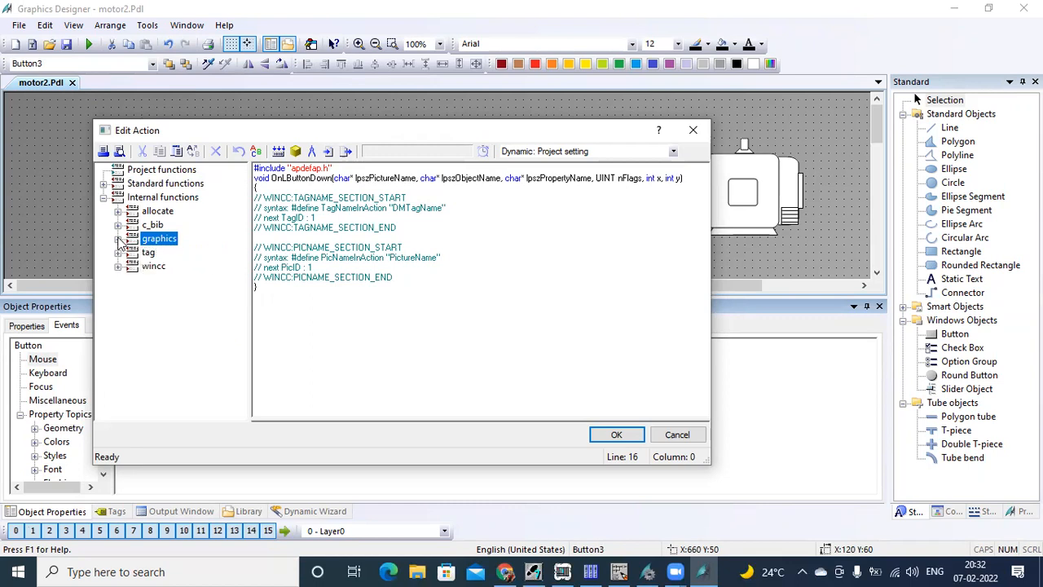
left_click(404, 231)
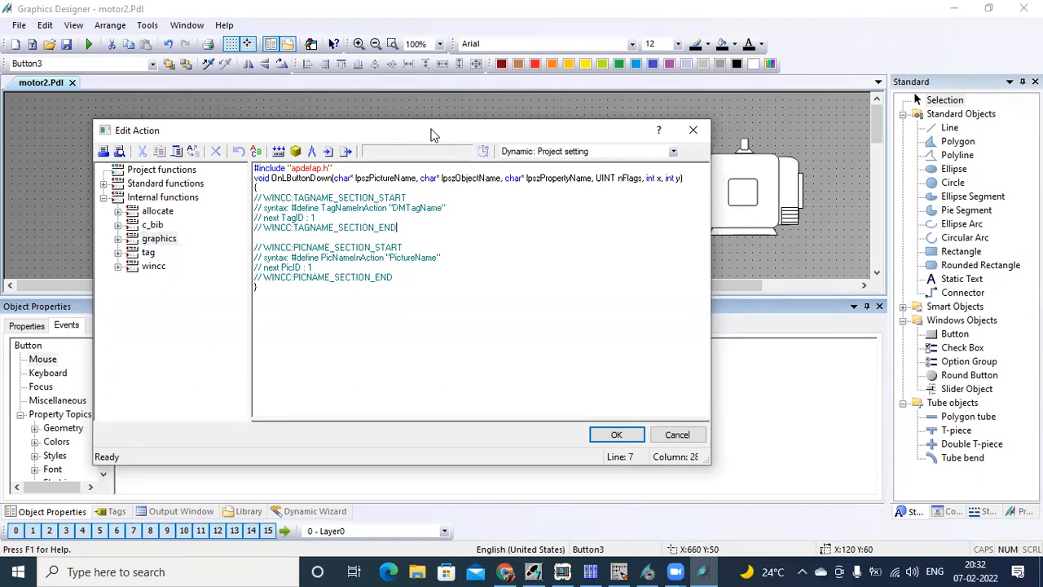
left_click_drag(432, 137, 427, 210)
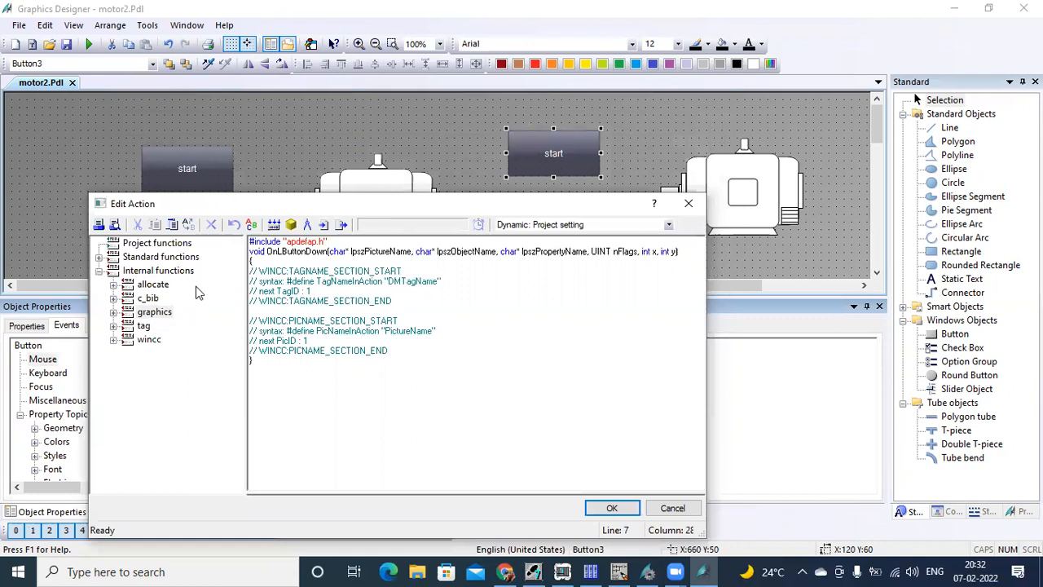
left_click(143, 326)
left_click(113, 326)
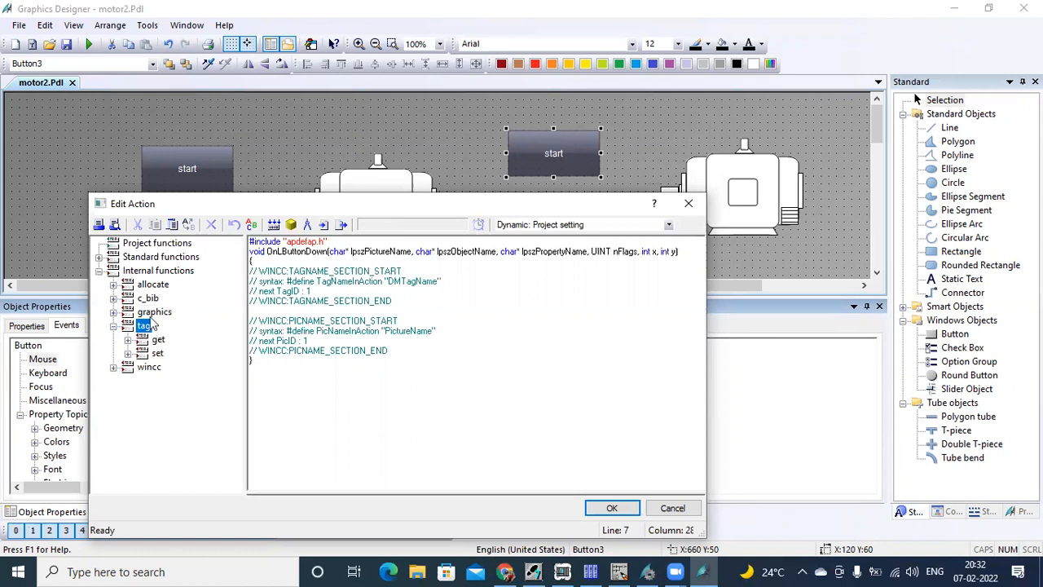
left_click(144, 345)
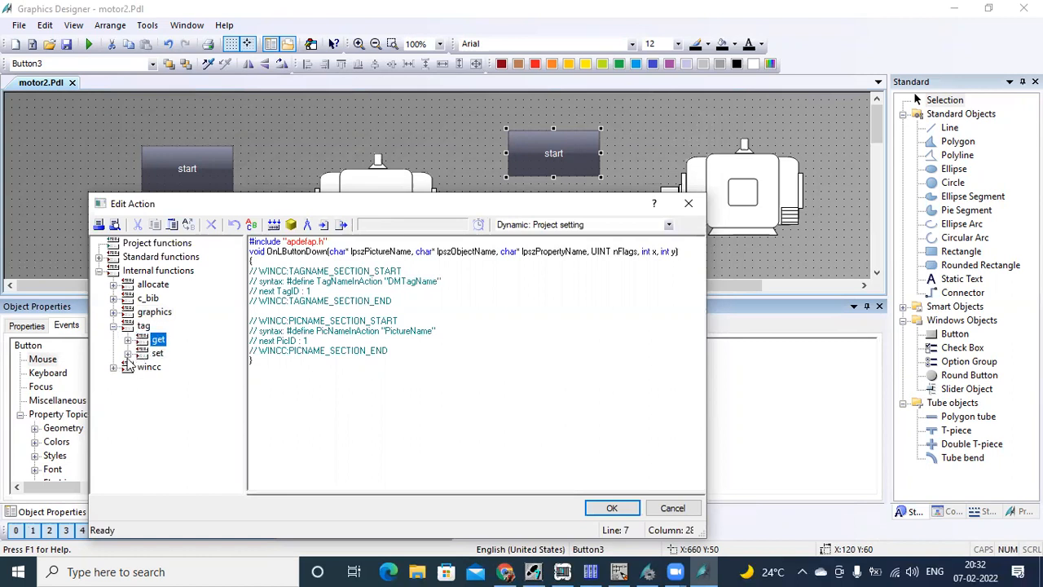
left_click(127, 354)
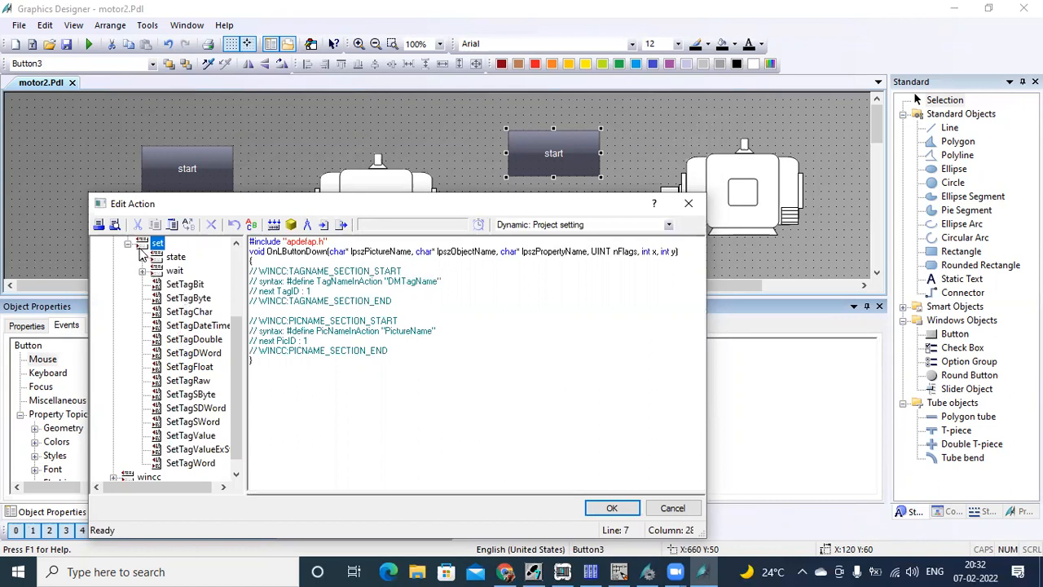
left_click(186, 288)
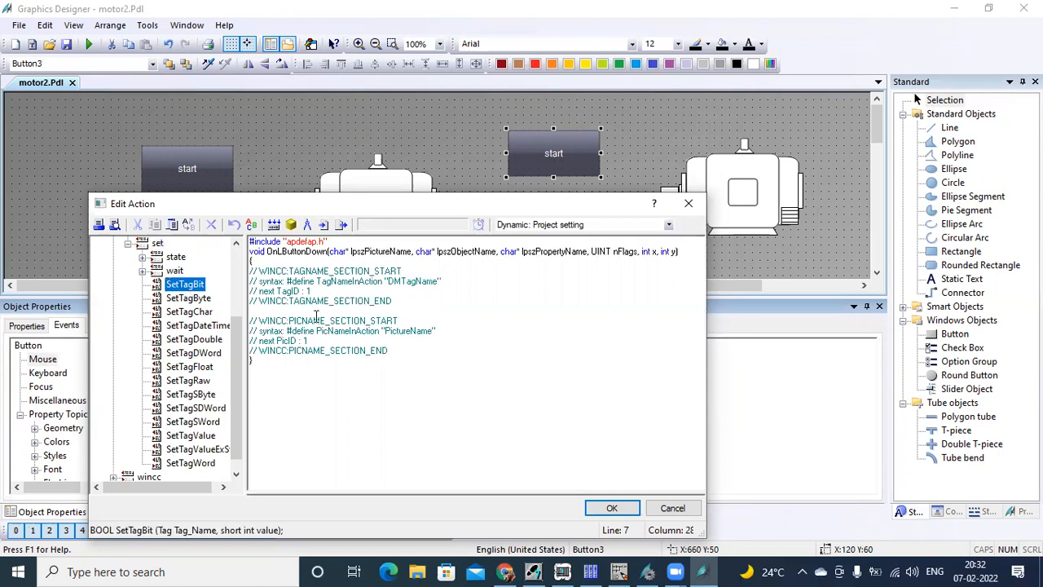
- Insert the SetTagBit function on a new line below the tag name section and assign motor2 as its tag
left_click(398, 305)
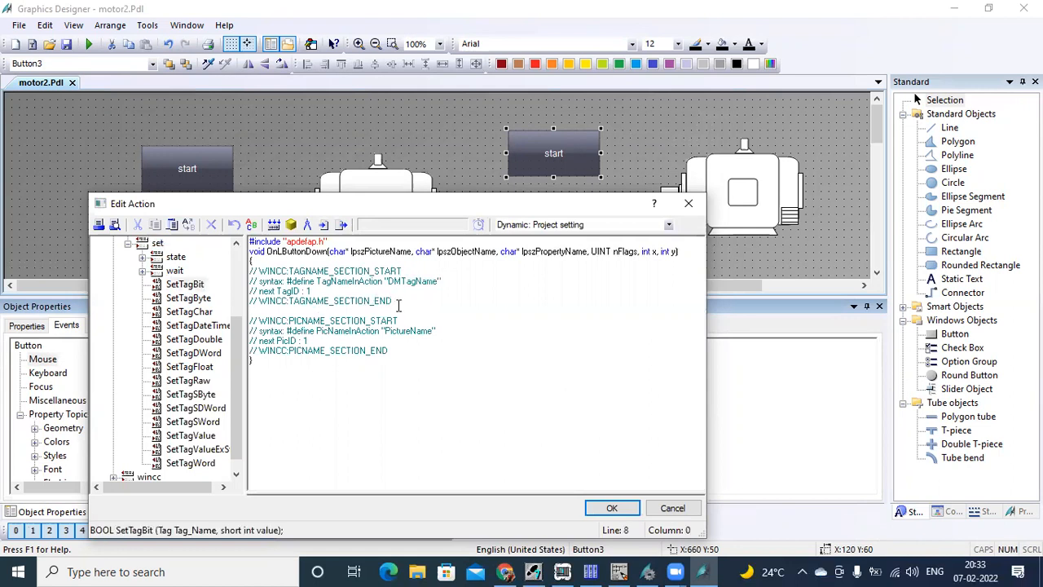
key("Return")
key("Return")
left_click(255, 311)
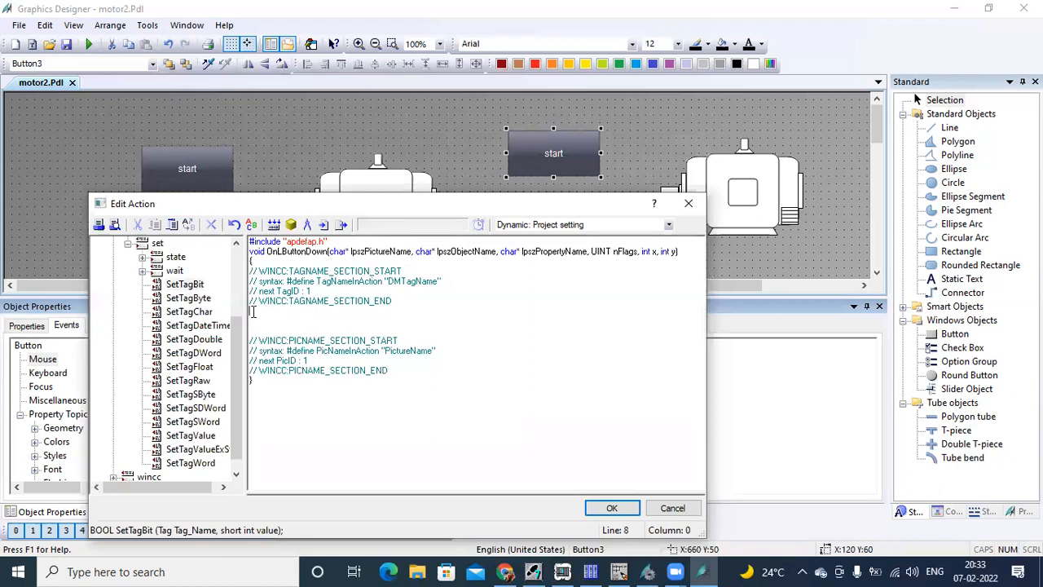
double_click(197, 285)
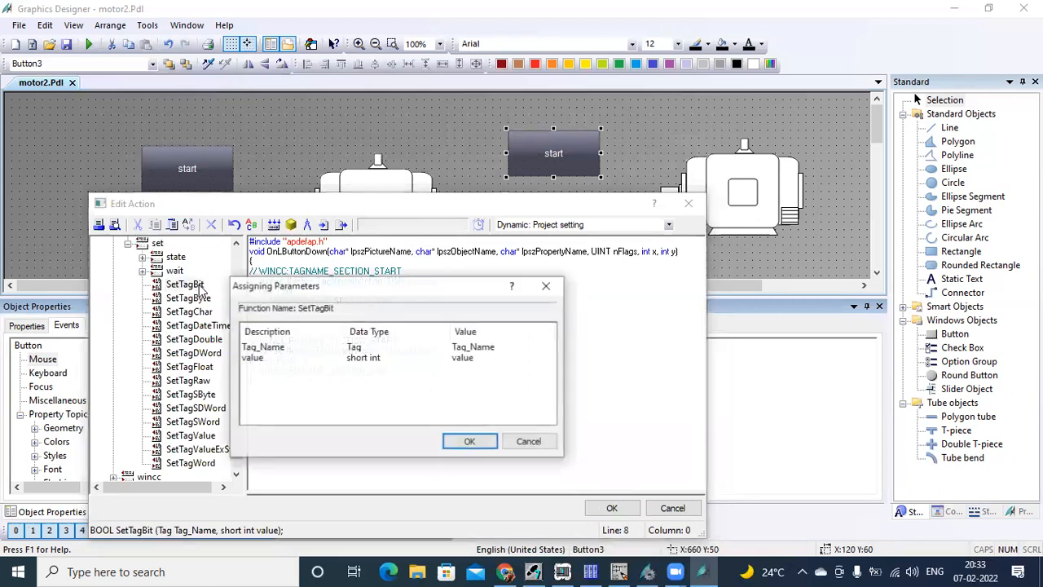
left_click(497, 348)
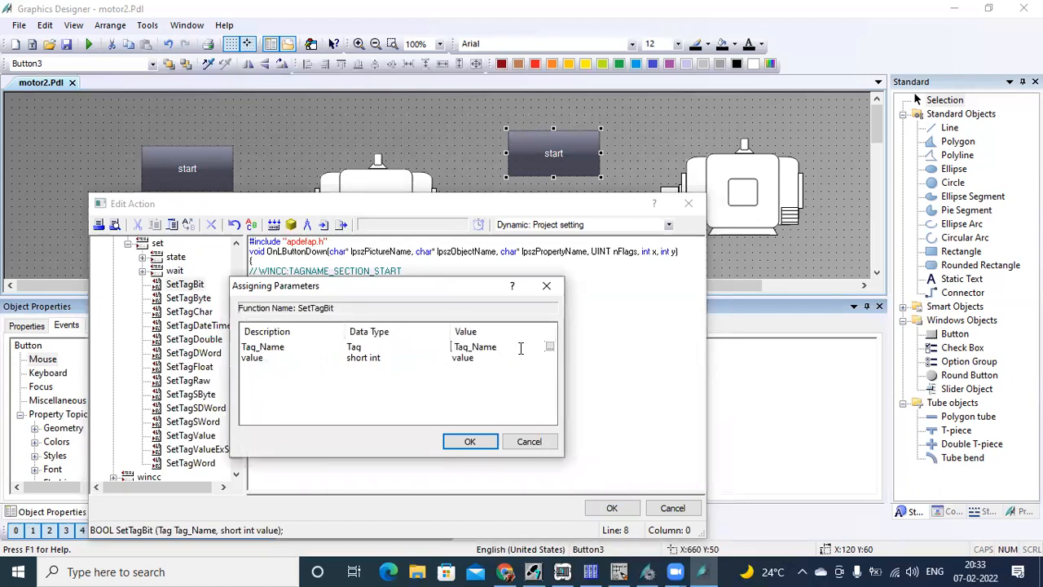
left_click(550, 347)
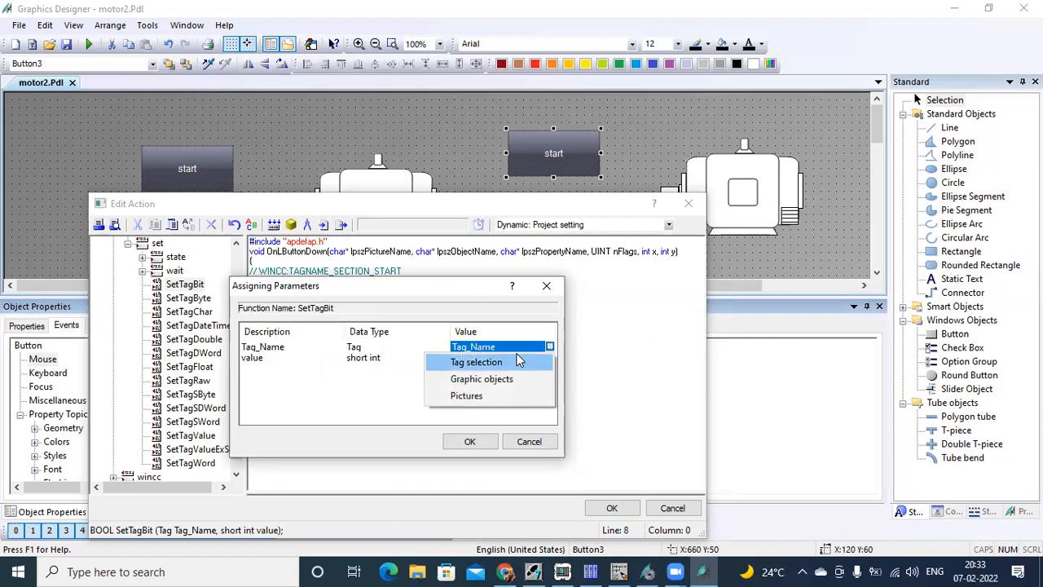
left_click(518, 362)
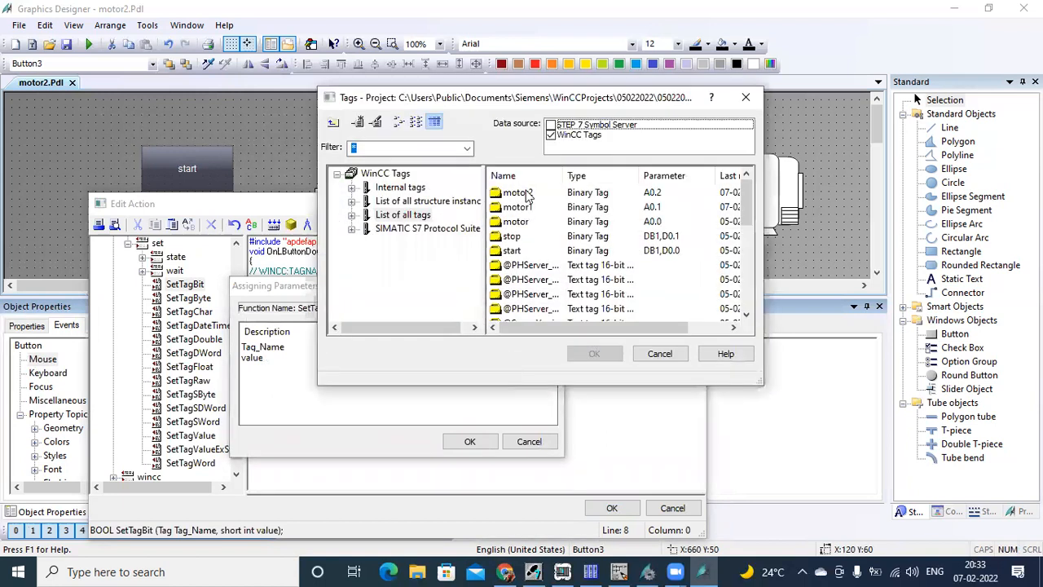
left_click(525, 195)
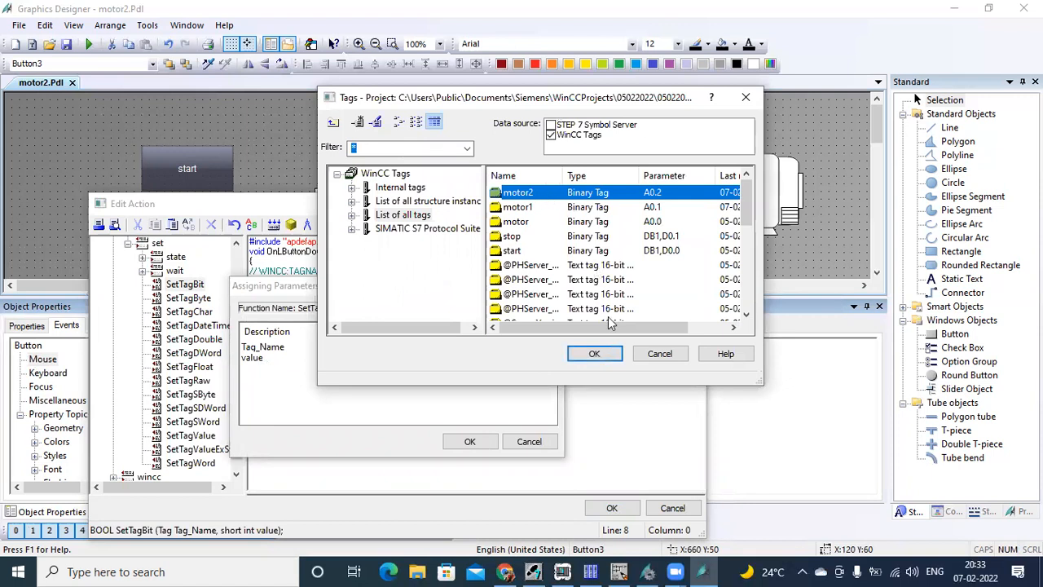
left_click(596, 353)
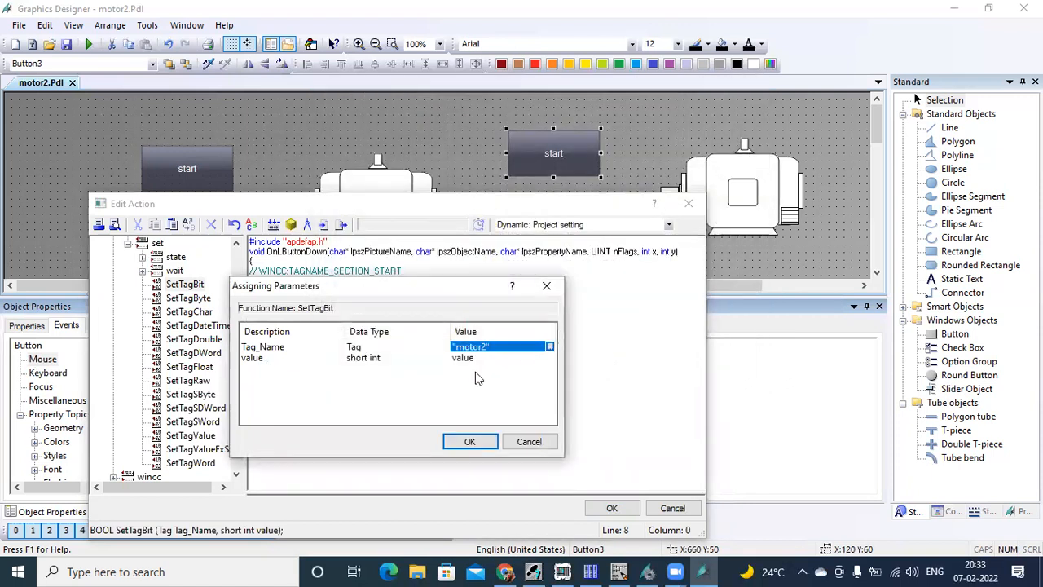
- Set the SetTagBit value to 1 to complete the call, then compile and accept the start button's action
left_click(479, 357)
key("Delete")
key("Delete")
key("Delete")
type("1")
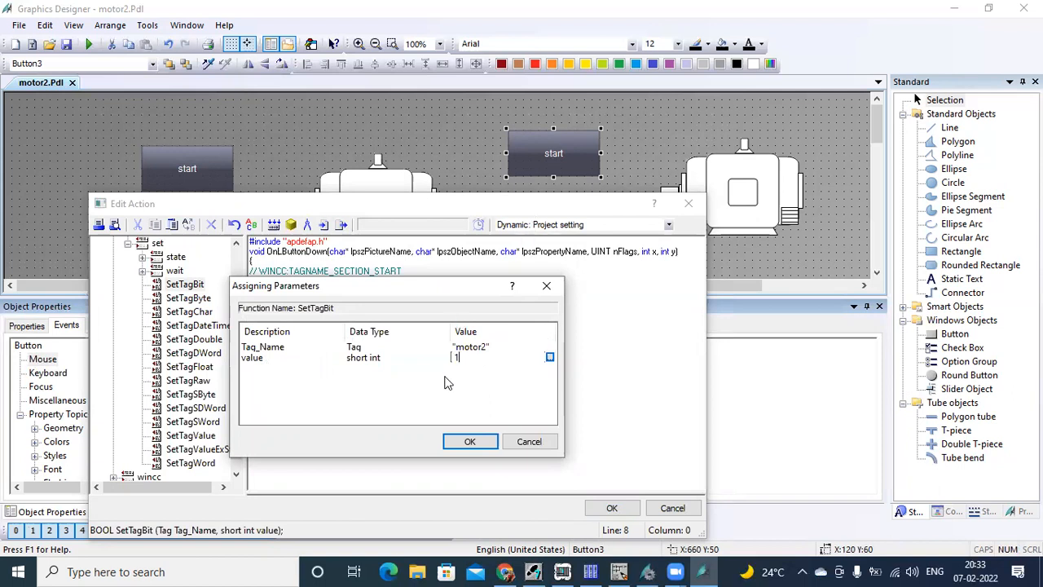
key("Return")
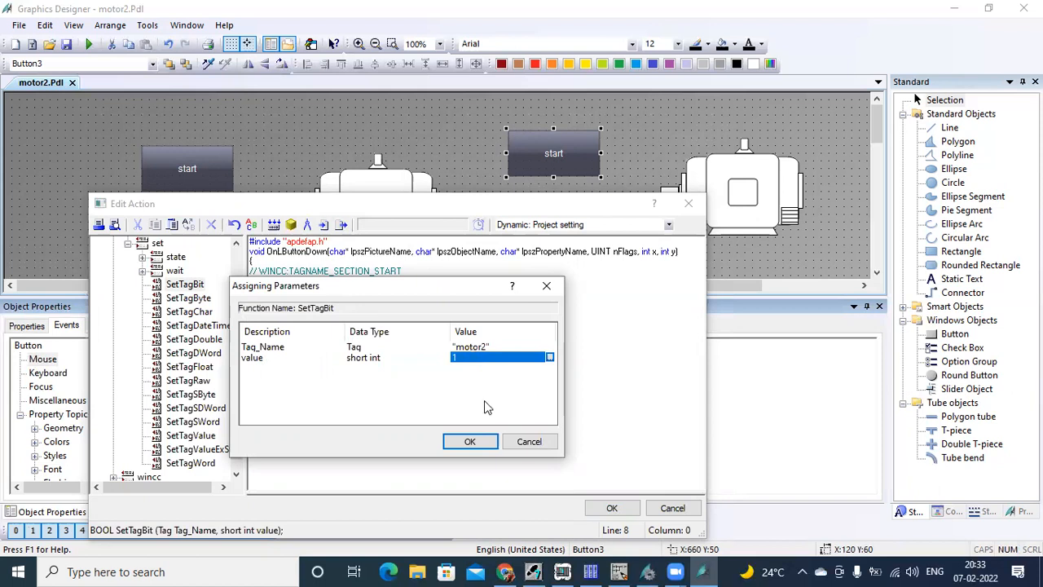
left_click(470, 441)
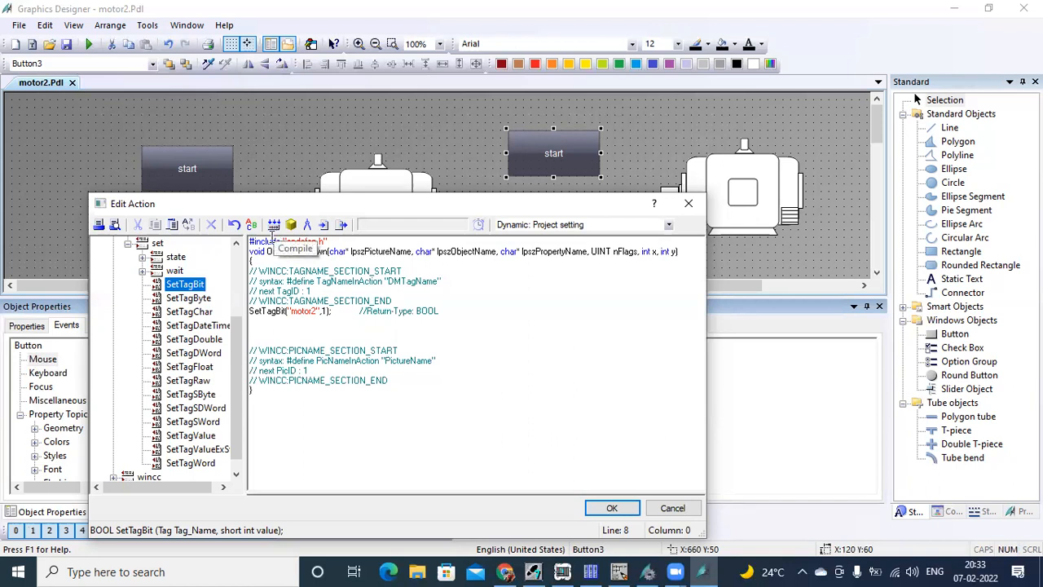
left_click(275, 228)
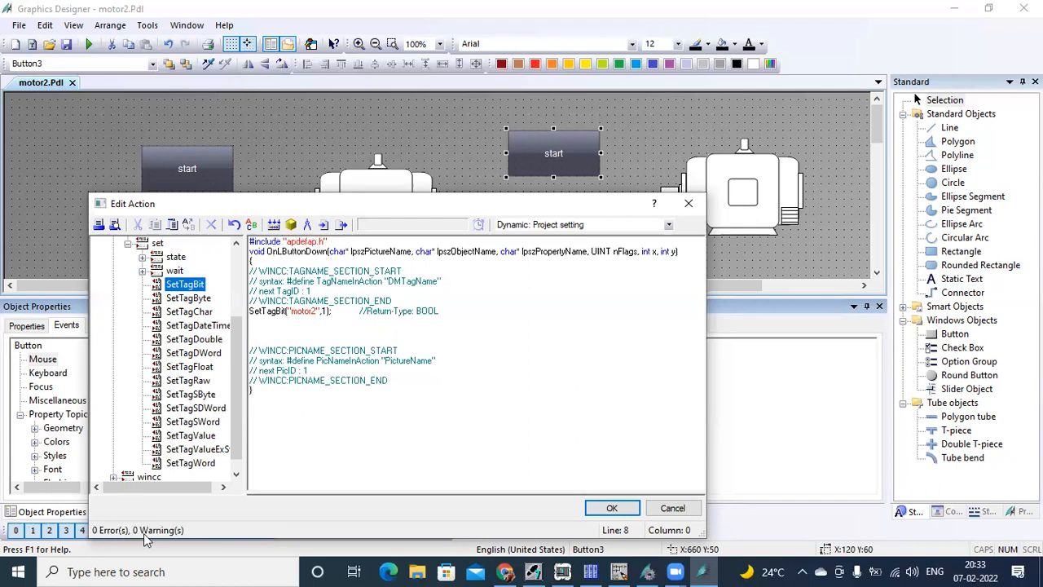
left_click(623, 508)
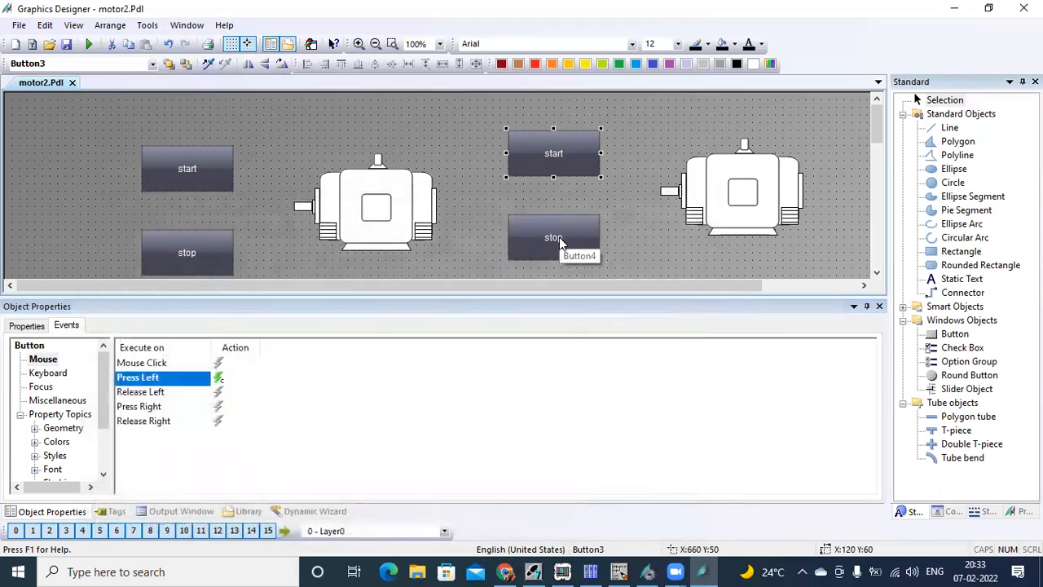
- Open a C-Action for the Press Left mouse event of the copied stop button
left_click(559, 242)
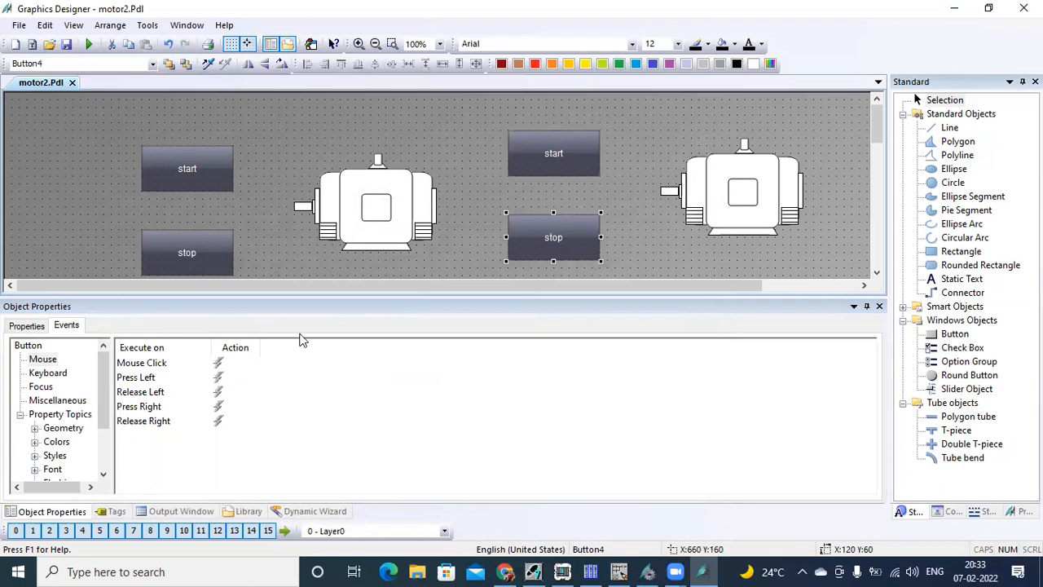
left_click(218, 380)
right_click(219, 380)
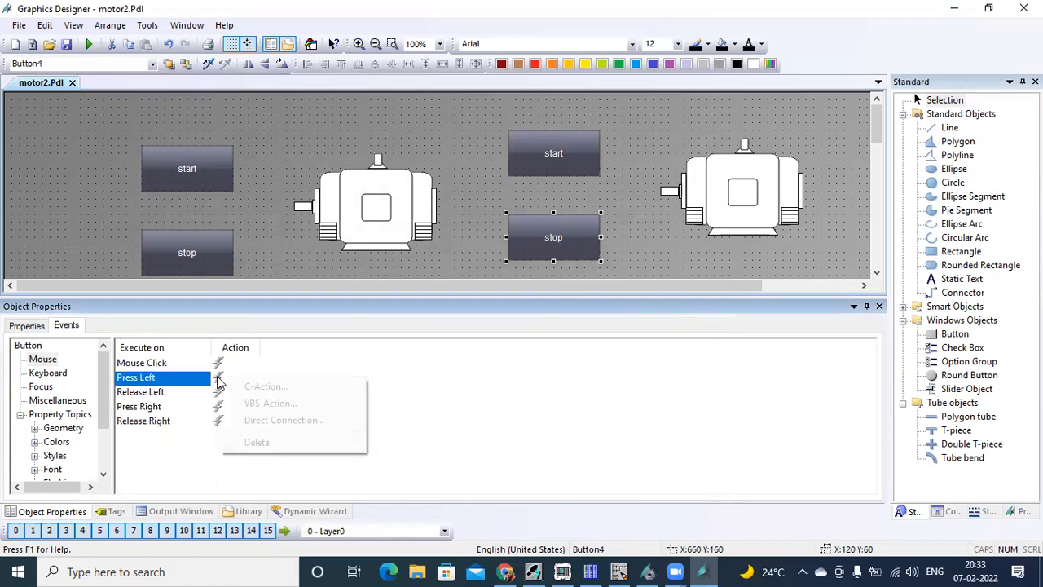
left_click(255, 388)
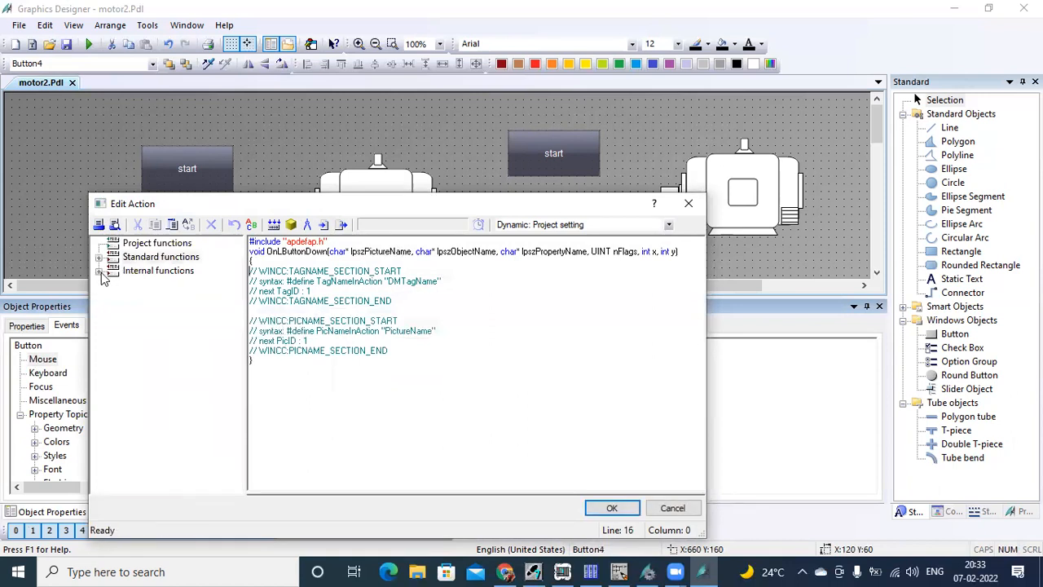
- Choose the internal SetTagBit function for the line below the tag name section and assign motor2 as its tag
left_click(100, 271)
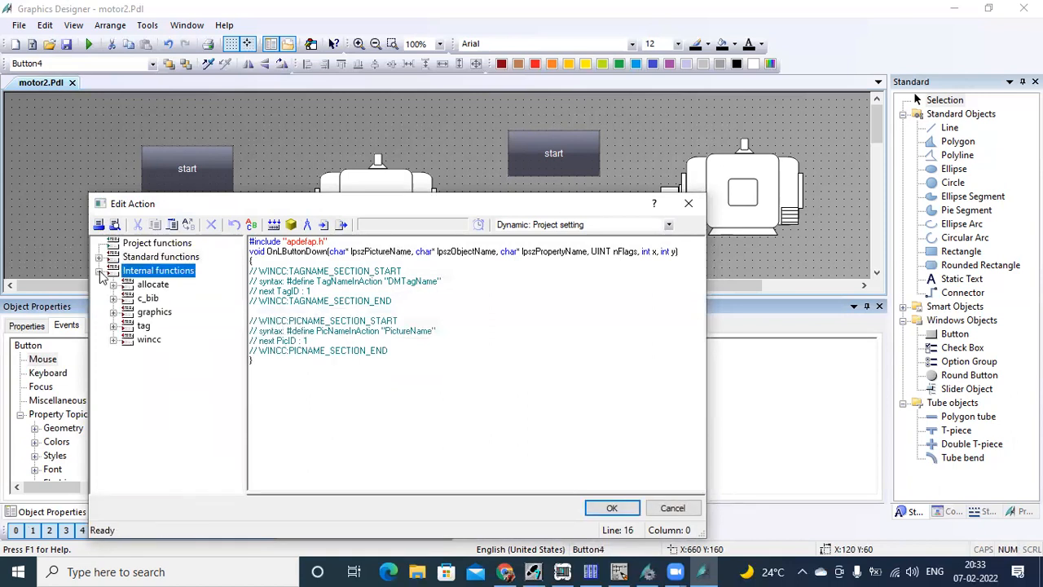
left_click(114, 327)
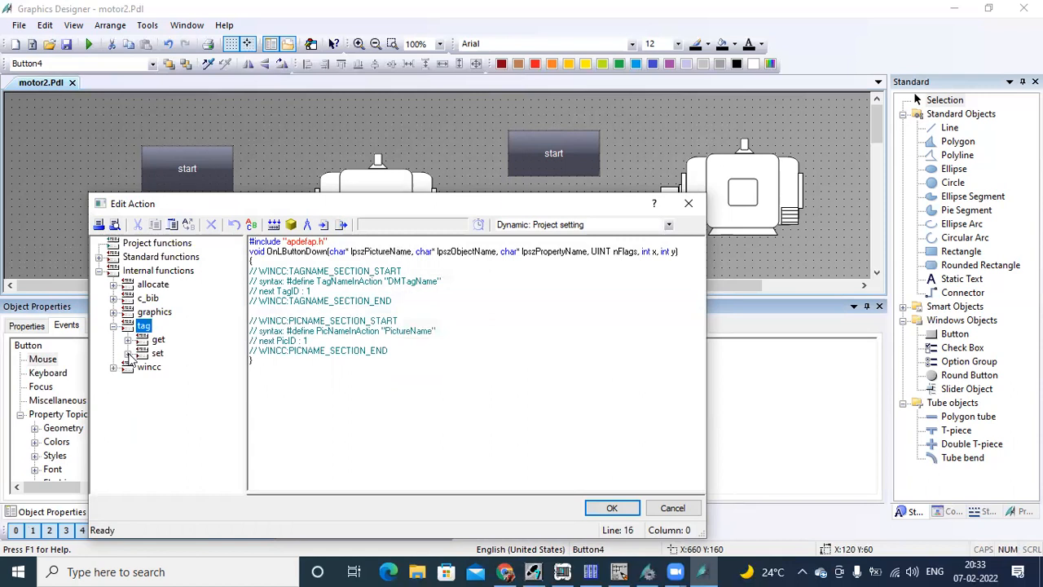
left_click(128, 353)
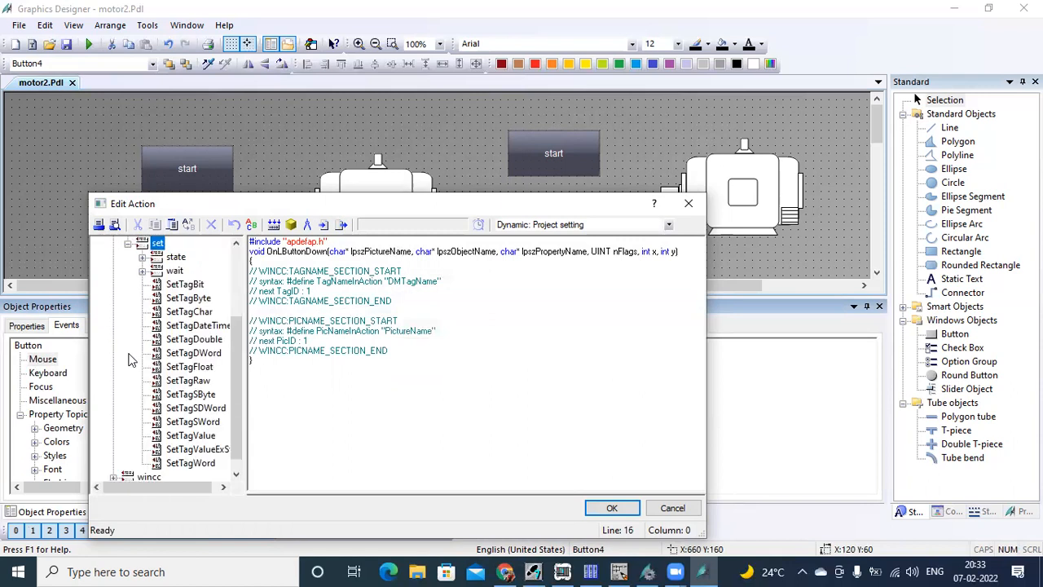
left_click(199, 286)
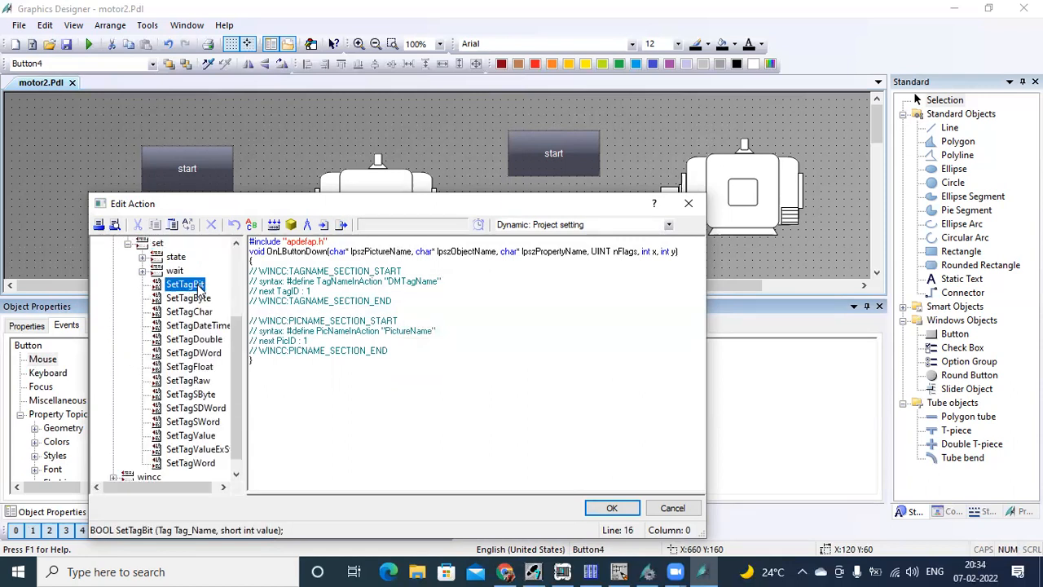
left_click(258, 311)
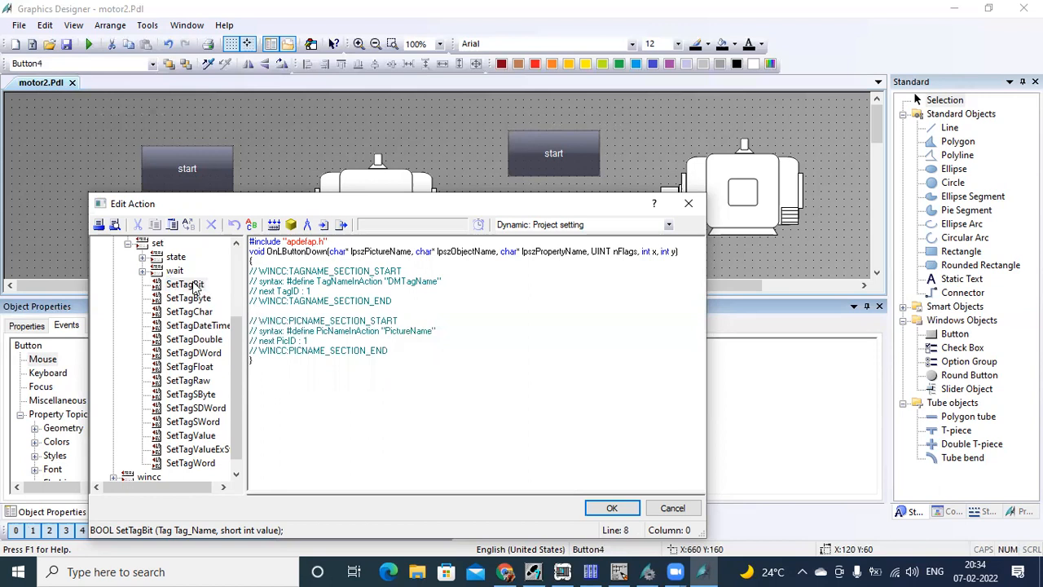
double_click(196, 285)
left_click(522, 347)
left_click(549, 347)
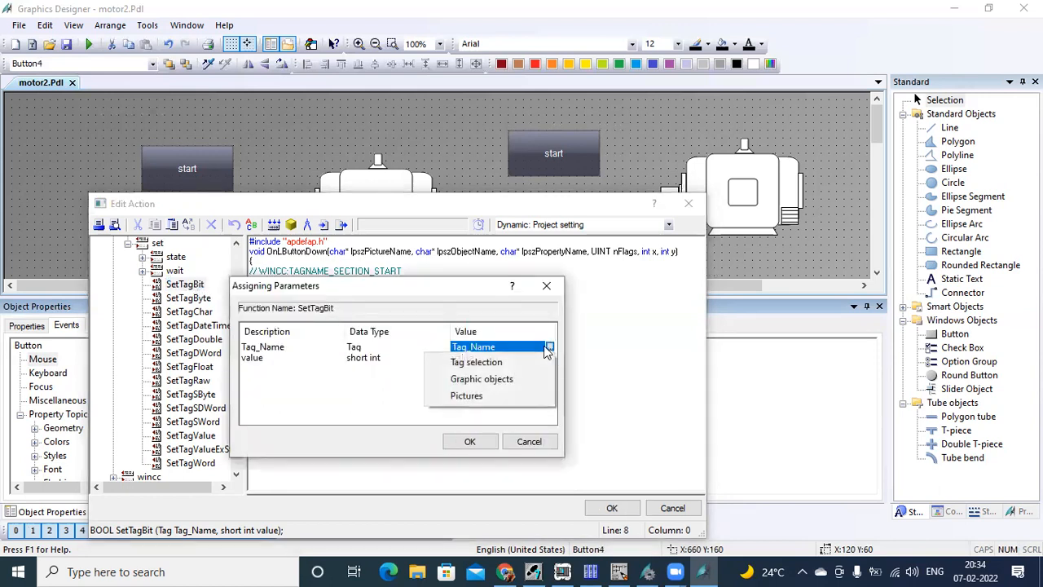
left_click(479, 362)
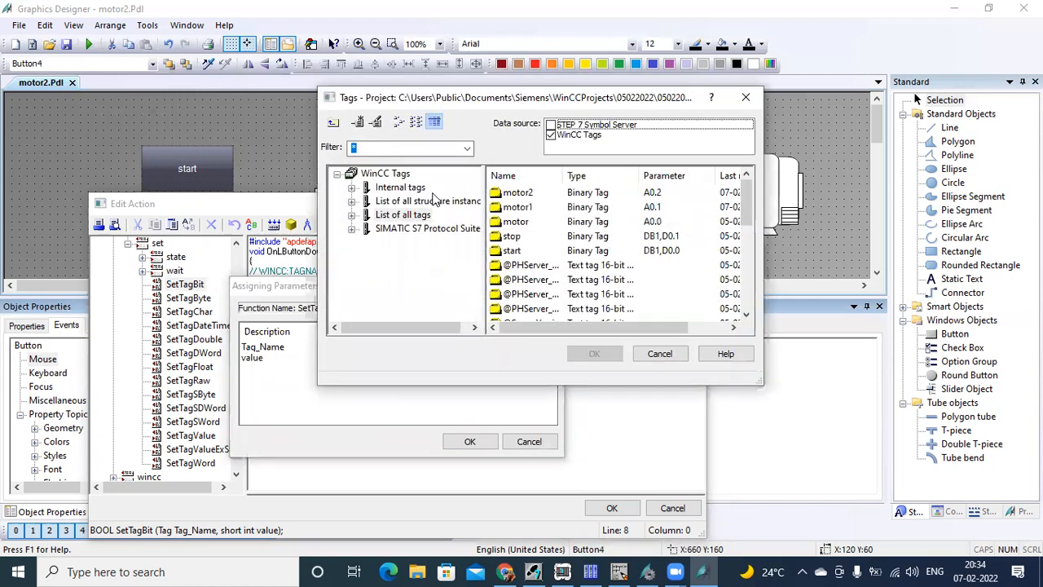
left_click(512, 193)
left_click(617, 359)
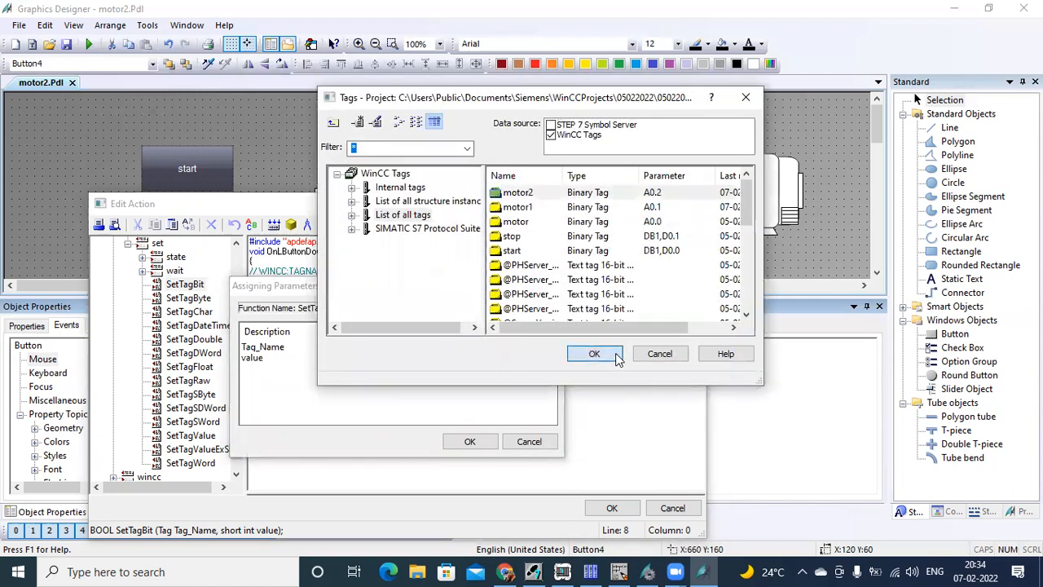
- Set the SetTagBit value to 0 to complete the call, then compile and accept the copied stop button's action
left_click(499, 359)
left_click(500, 360)
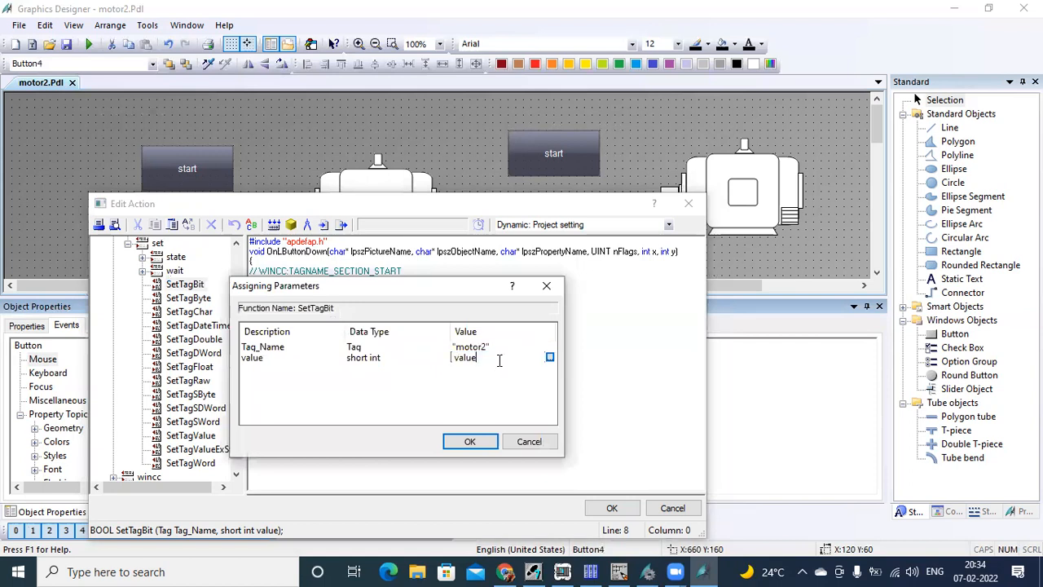
key("BackSpace")
key("BackSpace")
key("BackSpace")
key("BackSpace")
type("0")
left_click(485, 440)
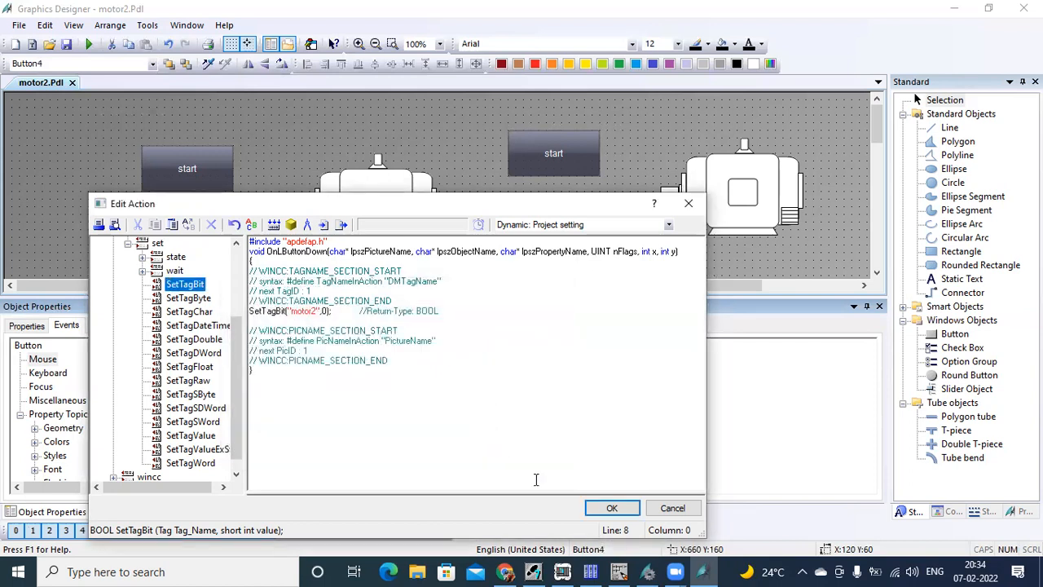
left_click(273, 226)
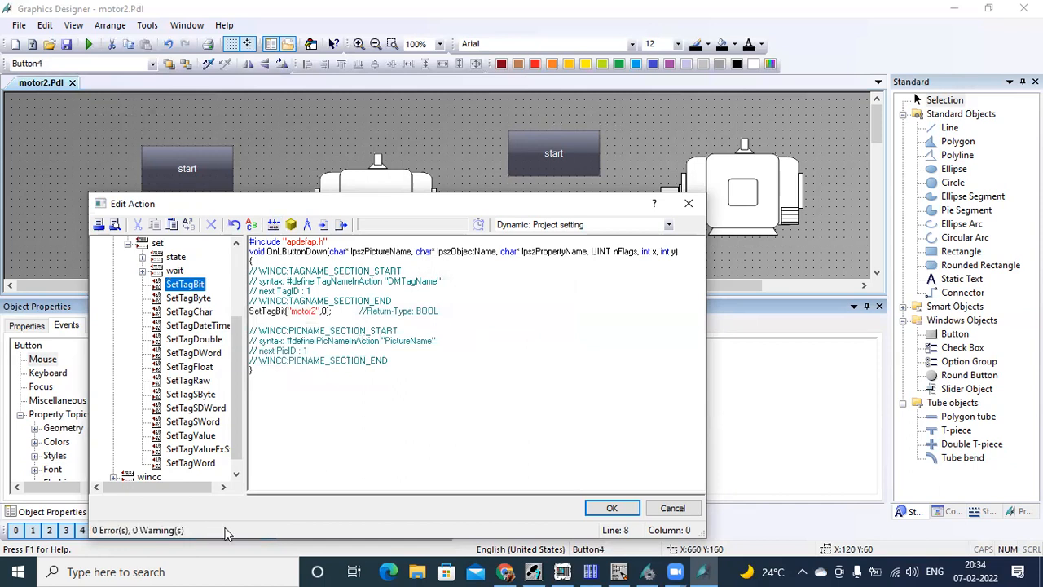
left_click(597, 510)
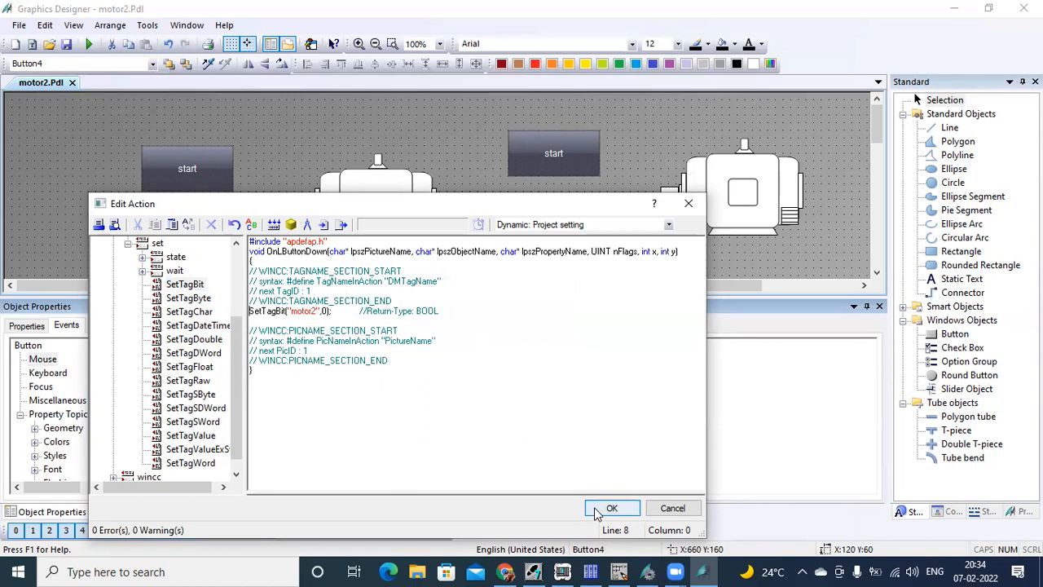
left_click(607, 509)
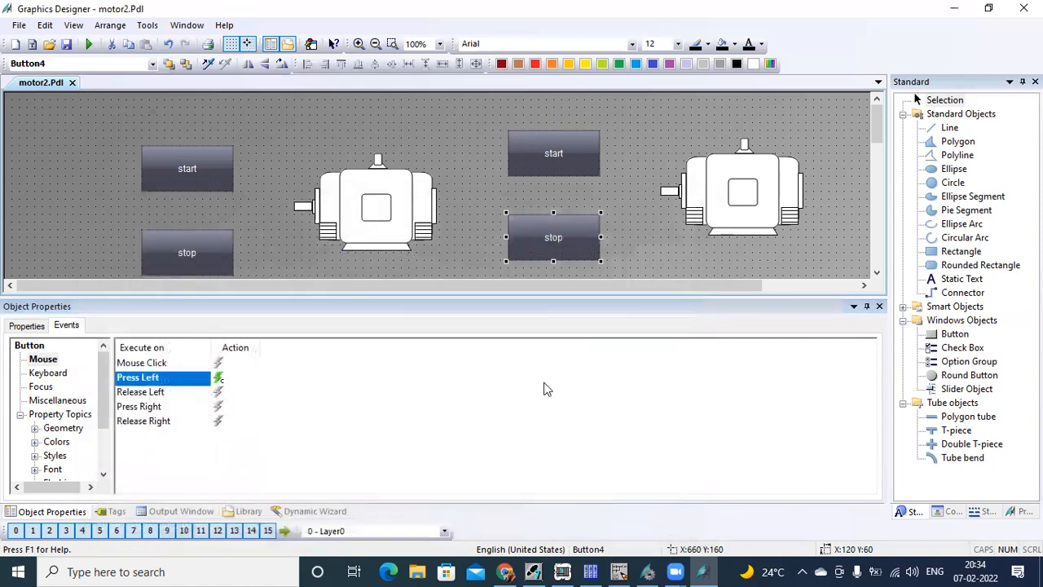
- Open a C-Action for the Background Color property of the copied motor group
left_click(740, 196)
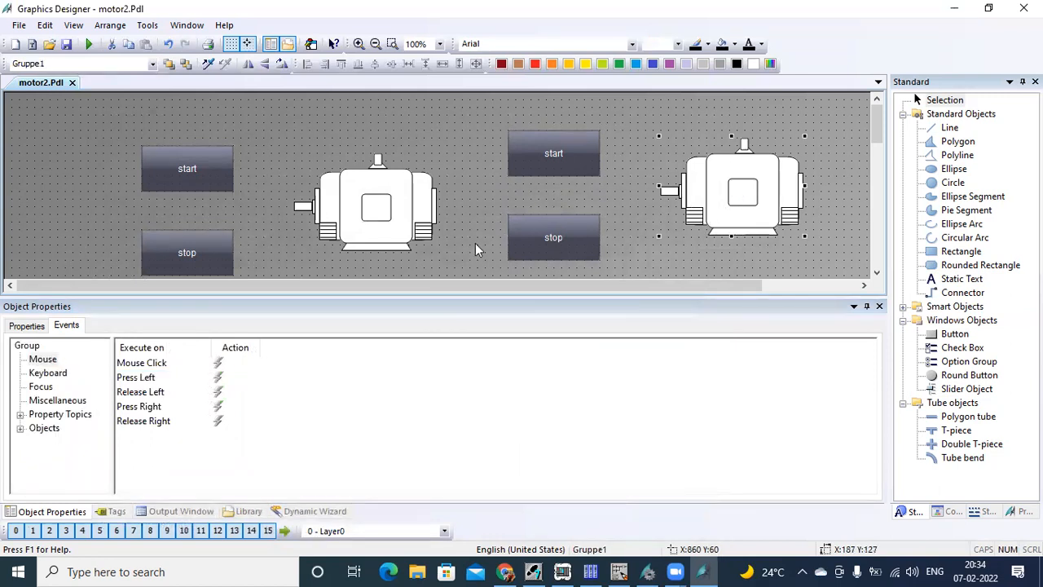
left_click(36, 329)
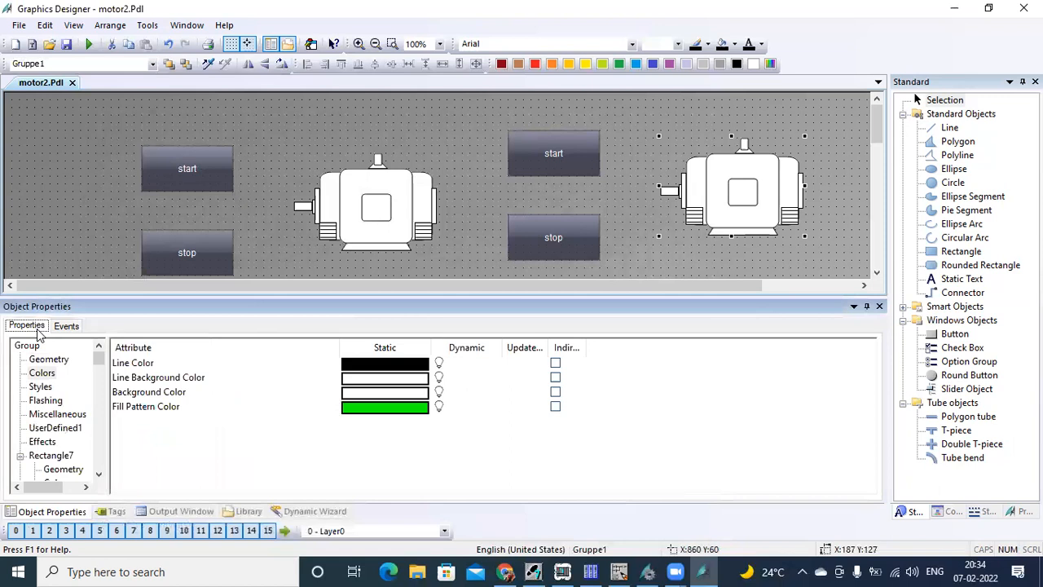
left_click(43, 373)
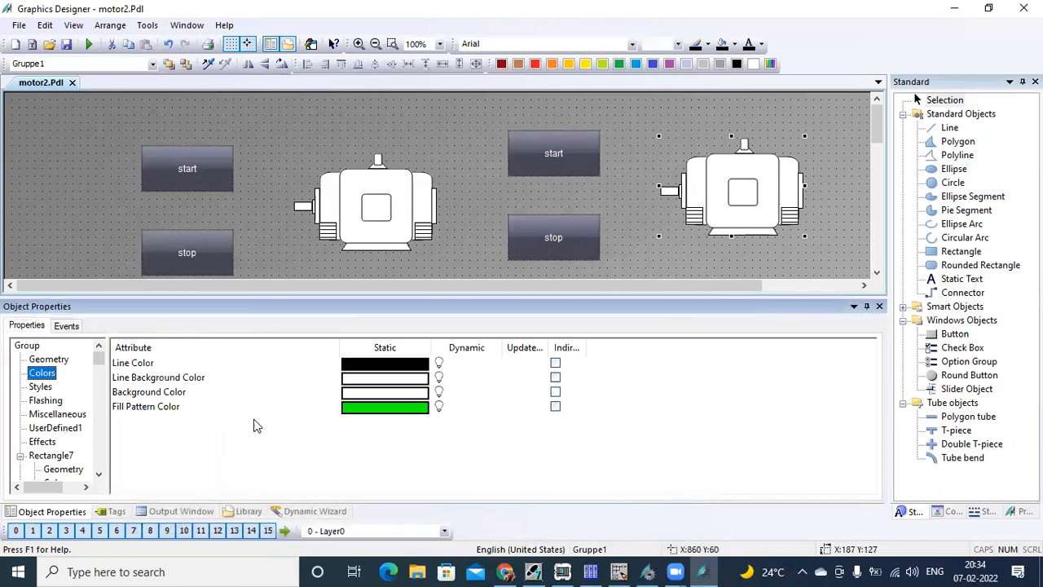
left_click(441, 393)
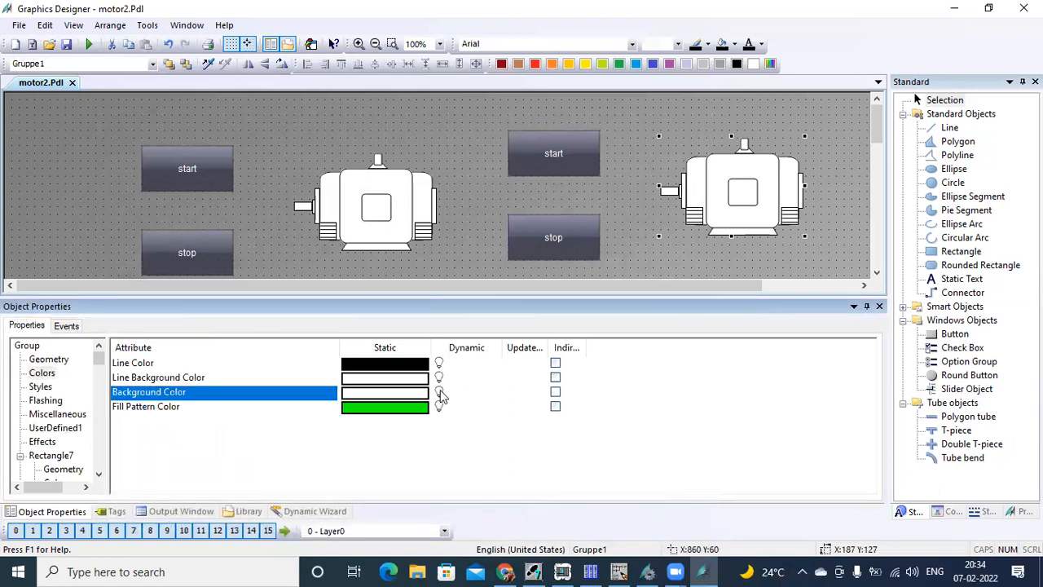
right_click(441, 395)
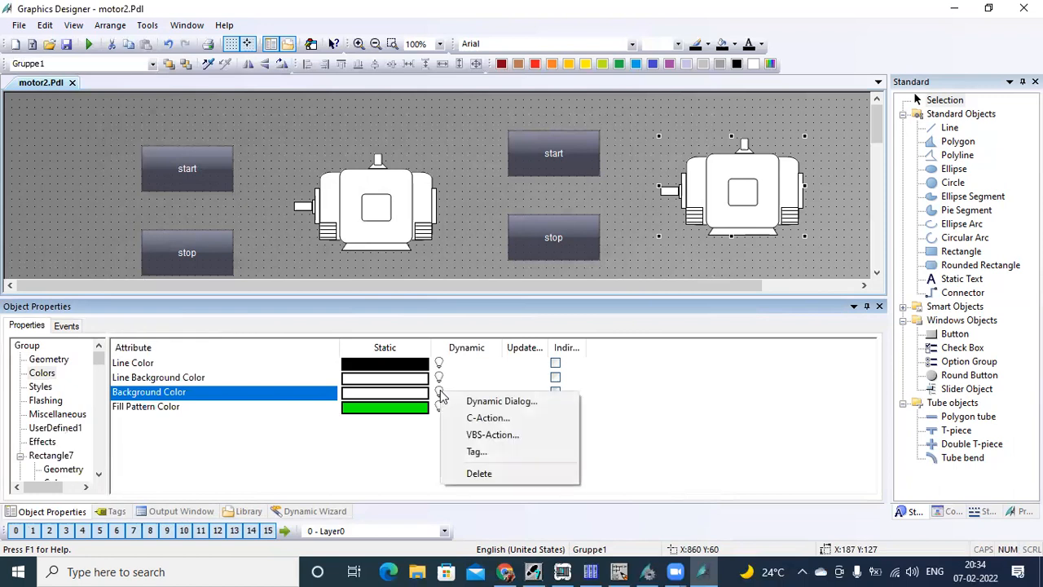
left_click(537, 417)
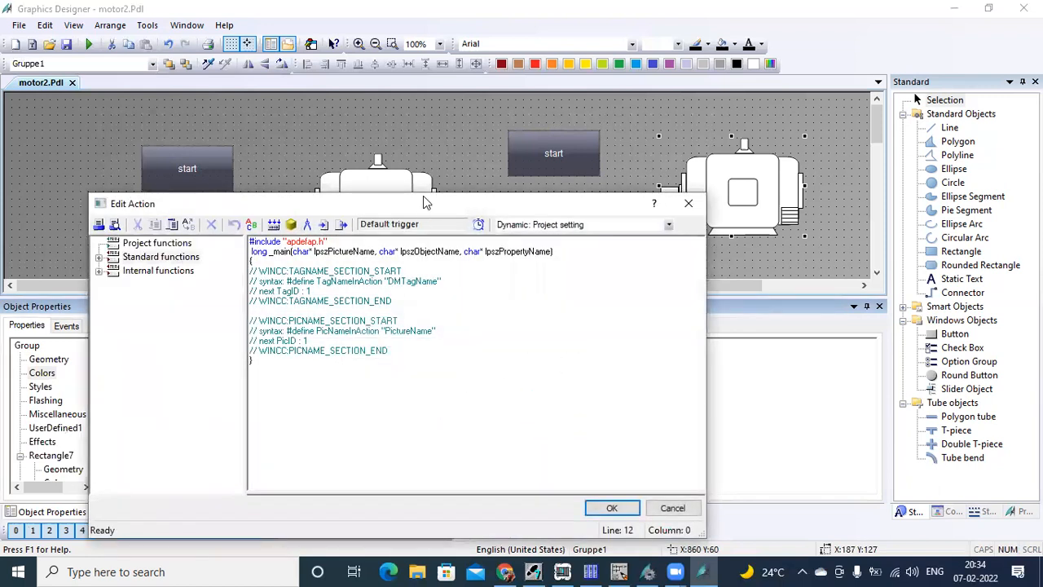
- Add blank lines below the tag name section and declare the variable with "BOOL a;"
left_click_drag(423, 196, 422, 133)
left_click(402, 237)
key("Return")
key("Return")
key("Return")
key("Return")
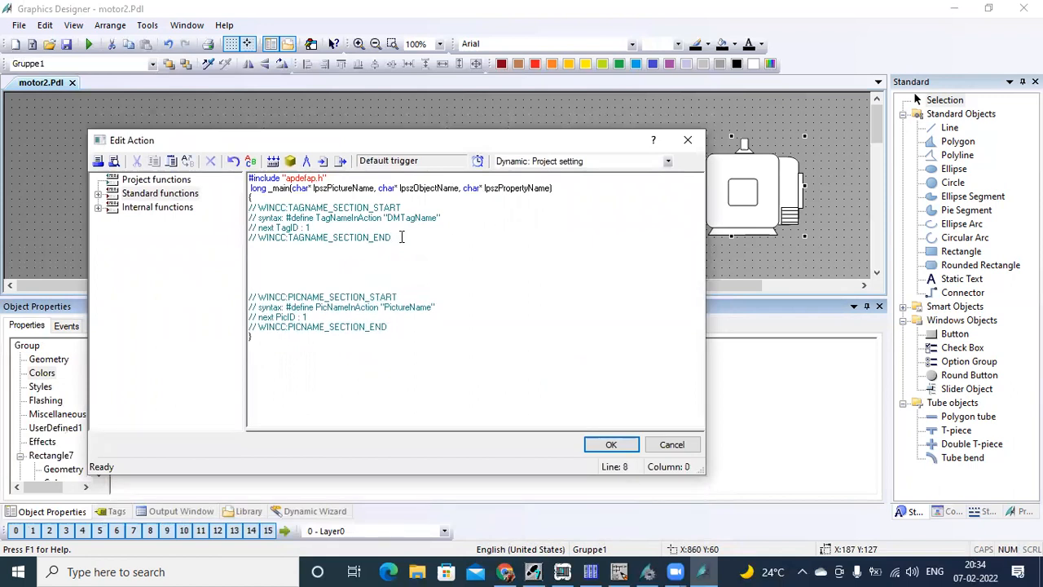
key("Return")
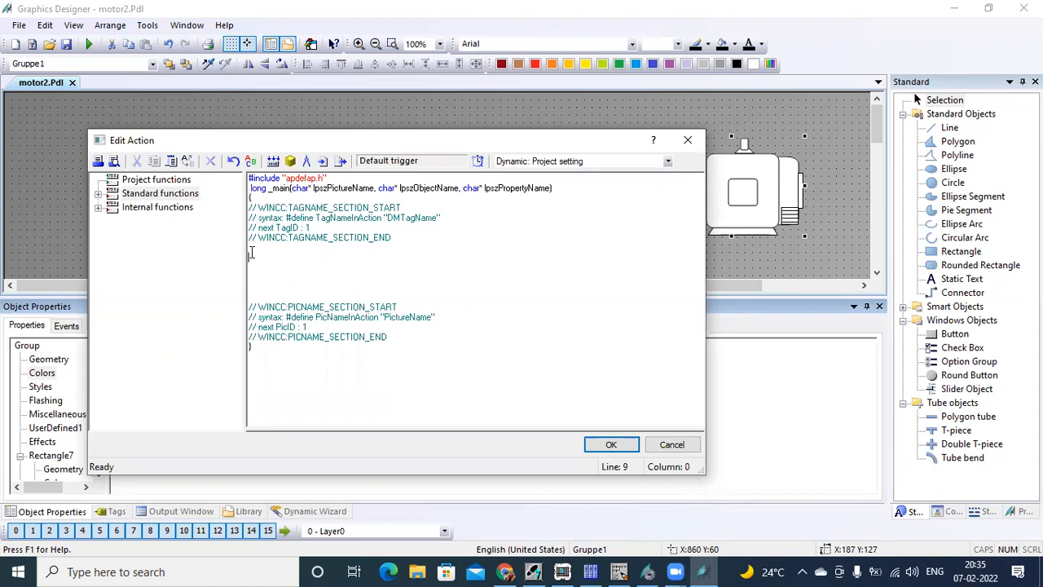
type("OOL")
type("a ;")
key("Return")
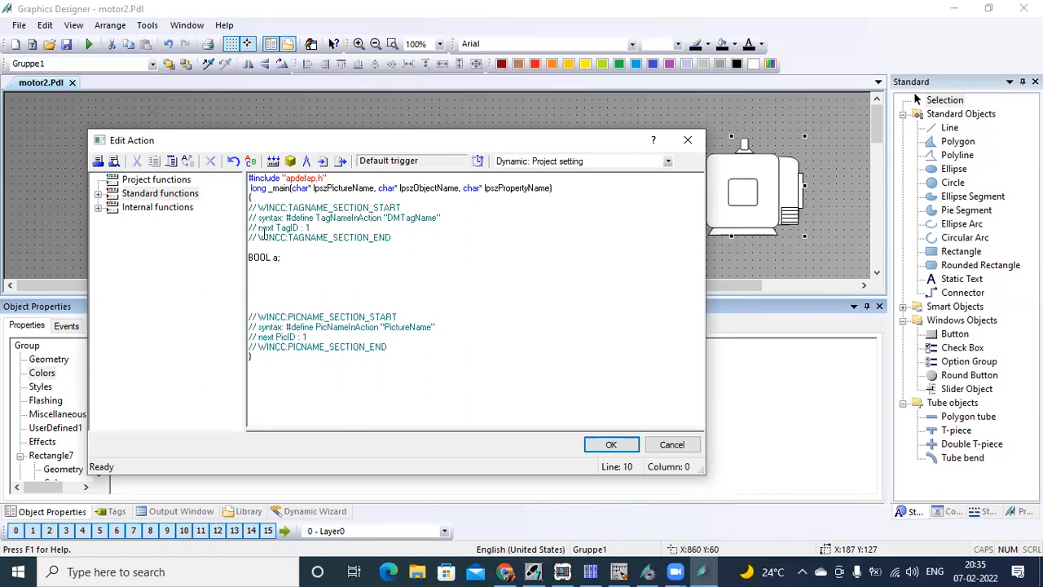
- Start the assignment "a=" on the line below the declaration and choose the internal GetTagBit function for it
type("a=")
left_click_drag(558, 136, 559, 186)
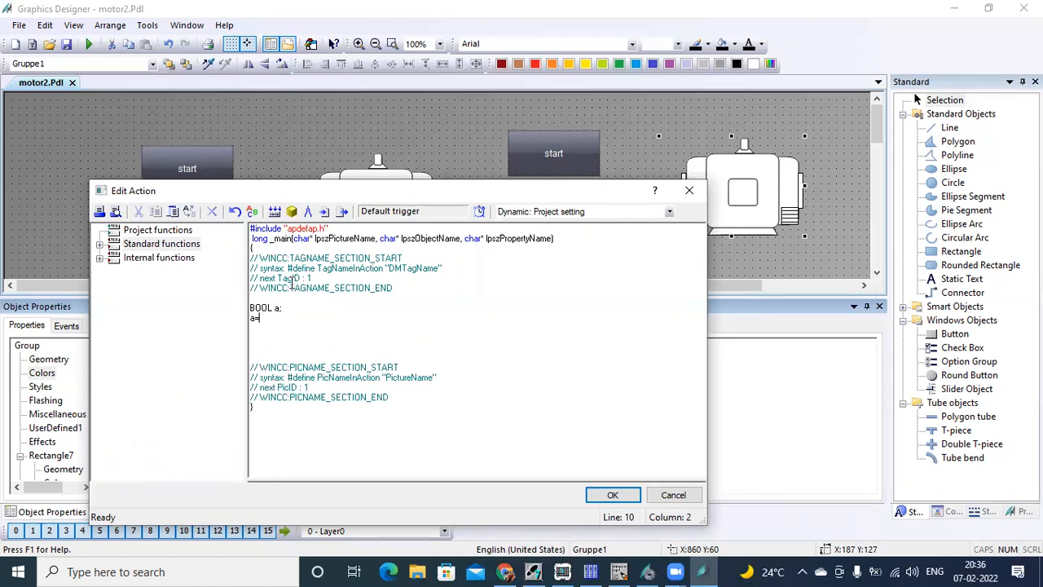
left_click(99, 258)
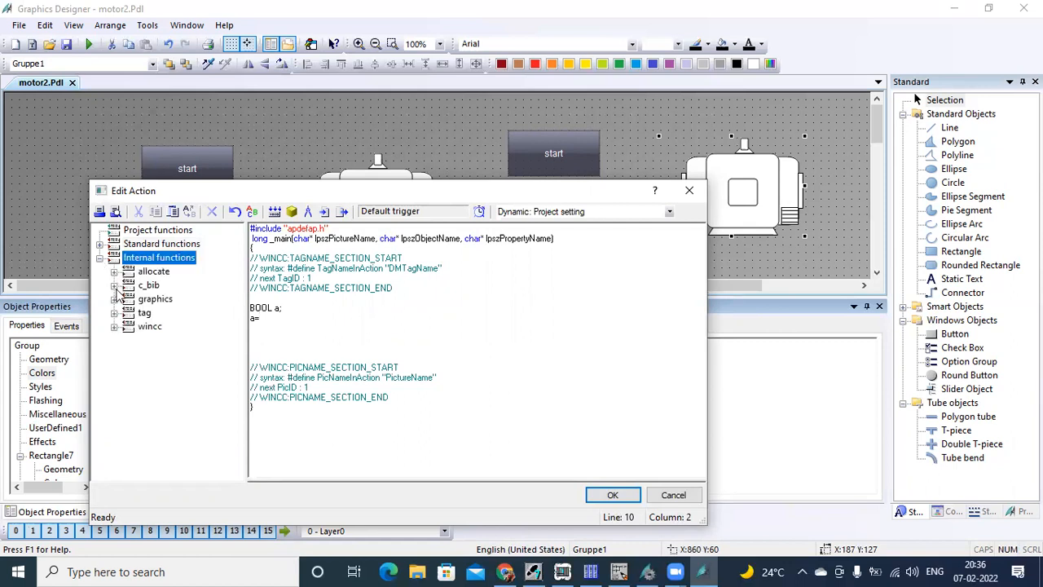
left_click(115, 316)
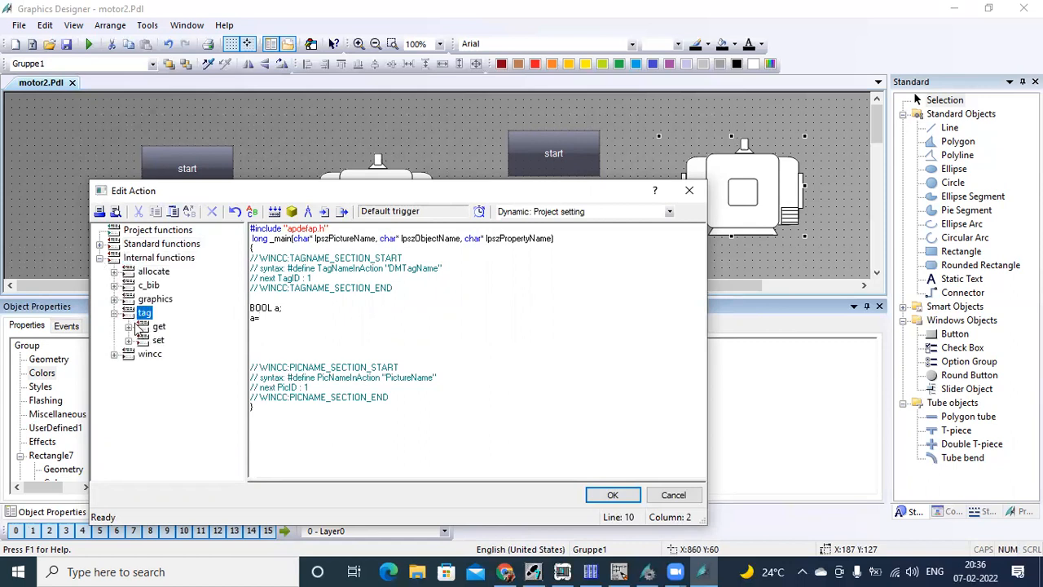
left_click(132, 327)
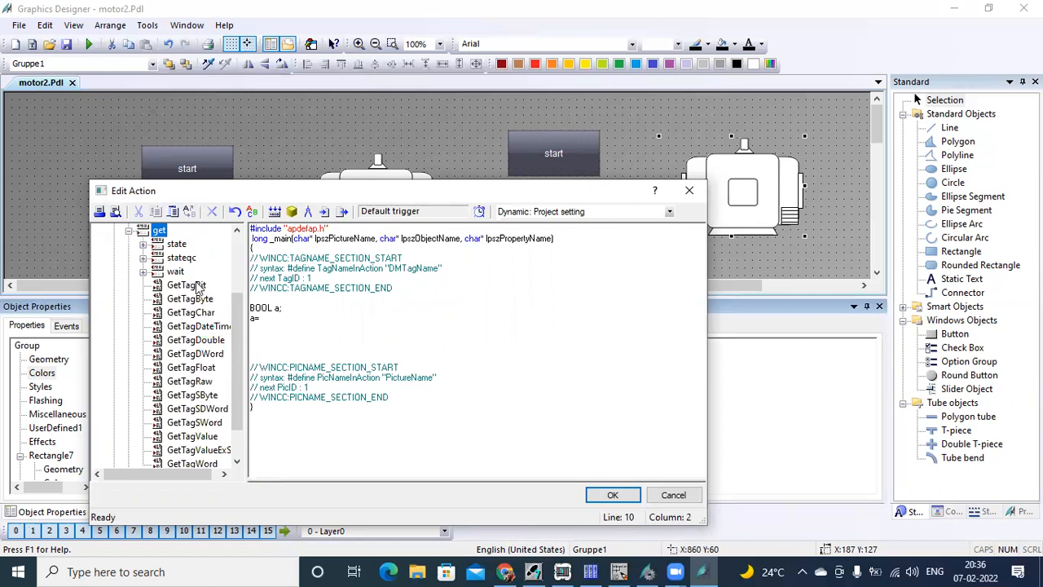
left_click(260, 315)
double_click(188, 286)
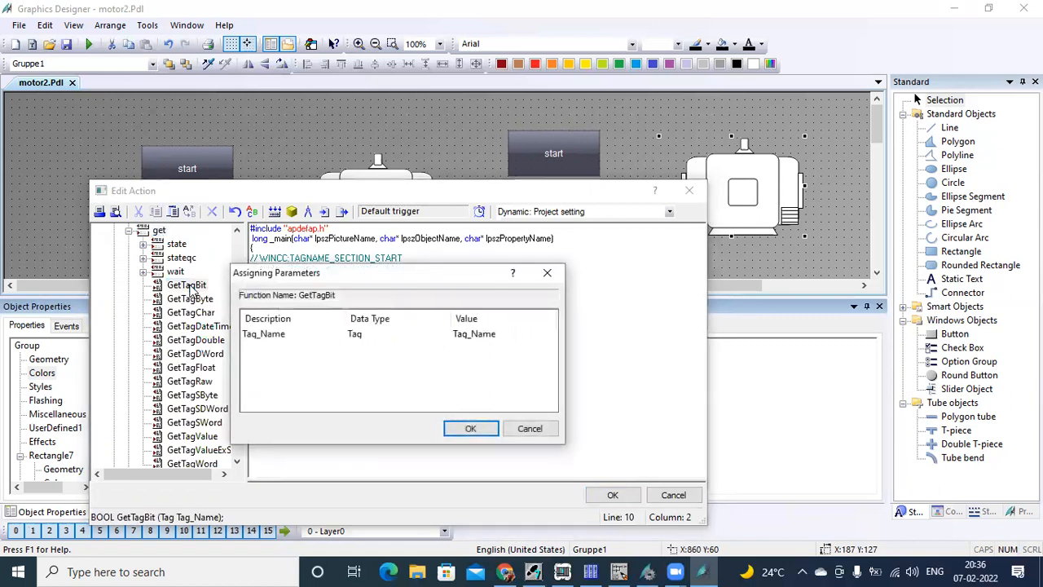
- Assign the motor2 tag as GetTagBit's parameter and insert the call
left_click(514, 335)
left_click(550, 333)
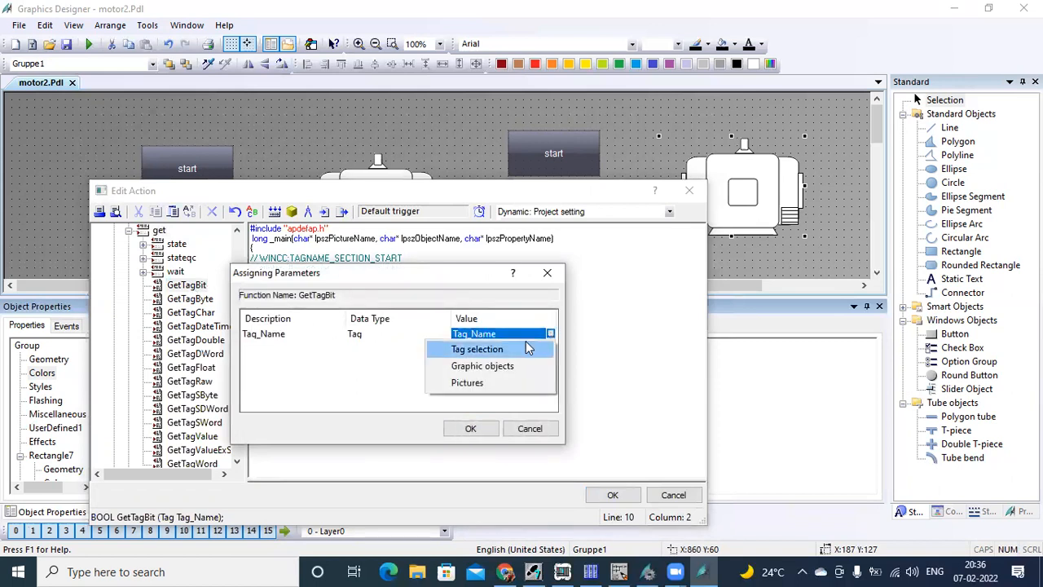
left_click(526, 348)
left_click(456, 334)
left_click(471, 433)
left_click(470, 433)
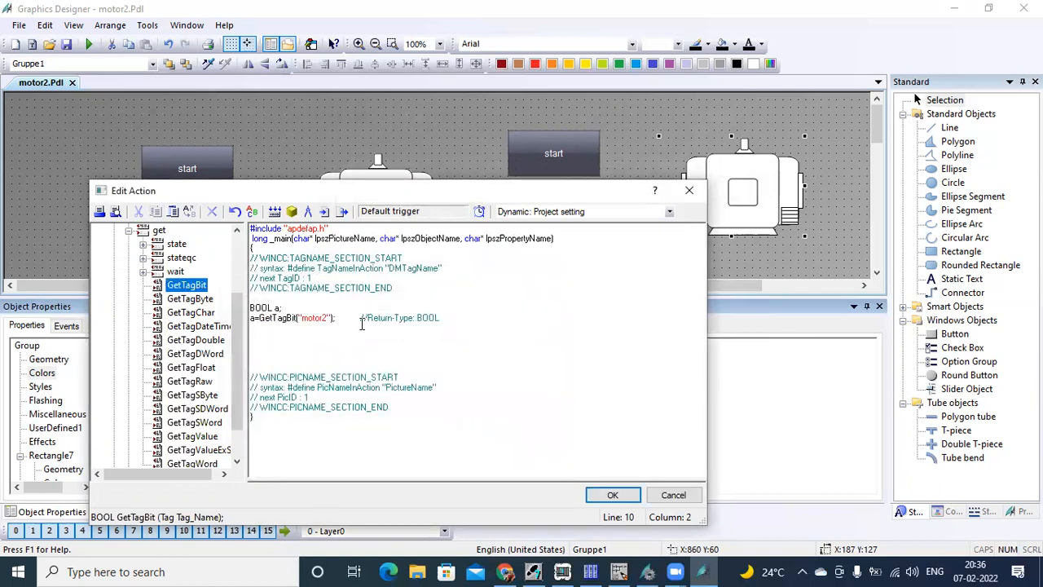
- Below the GetTagBit line, write the condition "if(a==1)" with "return CO_GREEN;" on the following line
left_click(252, 334)
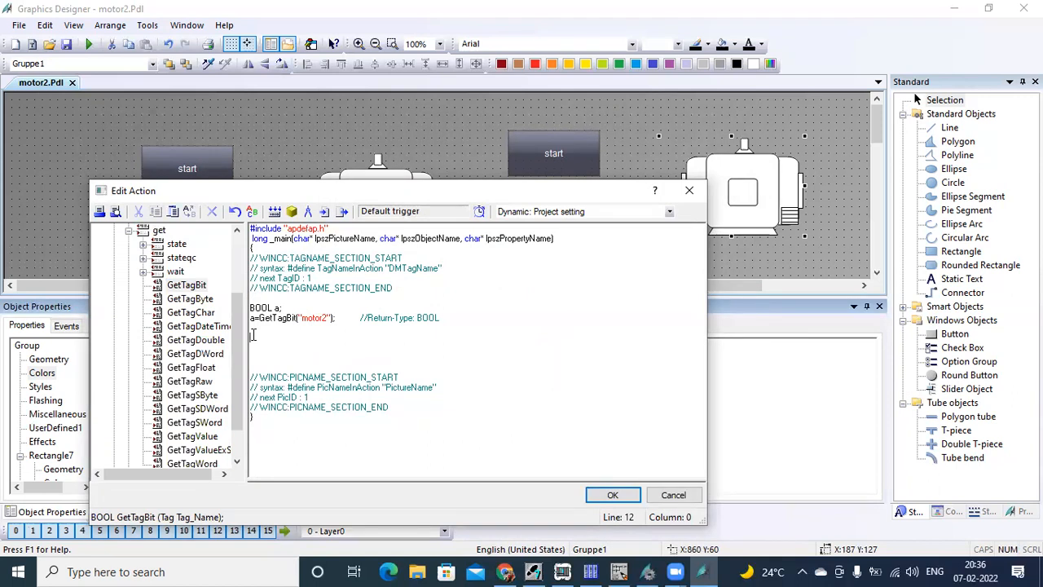
type("if(a==1")
left_click(282, 338)
key("Return")
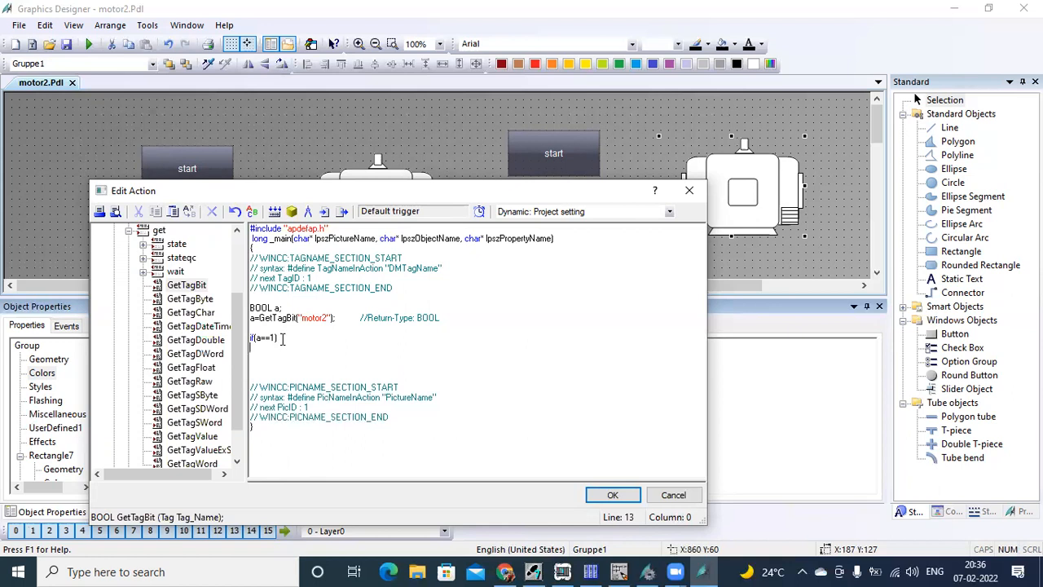
type("retur")
type("n")
type(" 0")
type("O_")
type("GRE")
type("EN")
type(";")
- Add an else branch with "return CO_RED;", then compile and accept the motor's background color action
key("Return")
type("else")
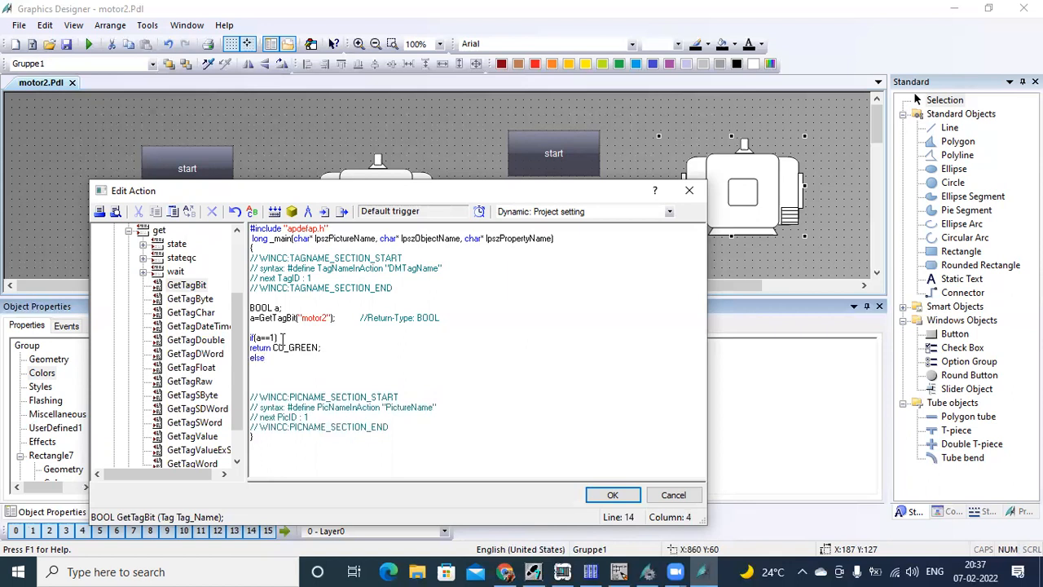
key("Return")
type("retu")
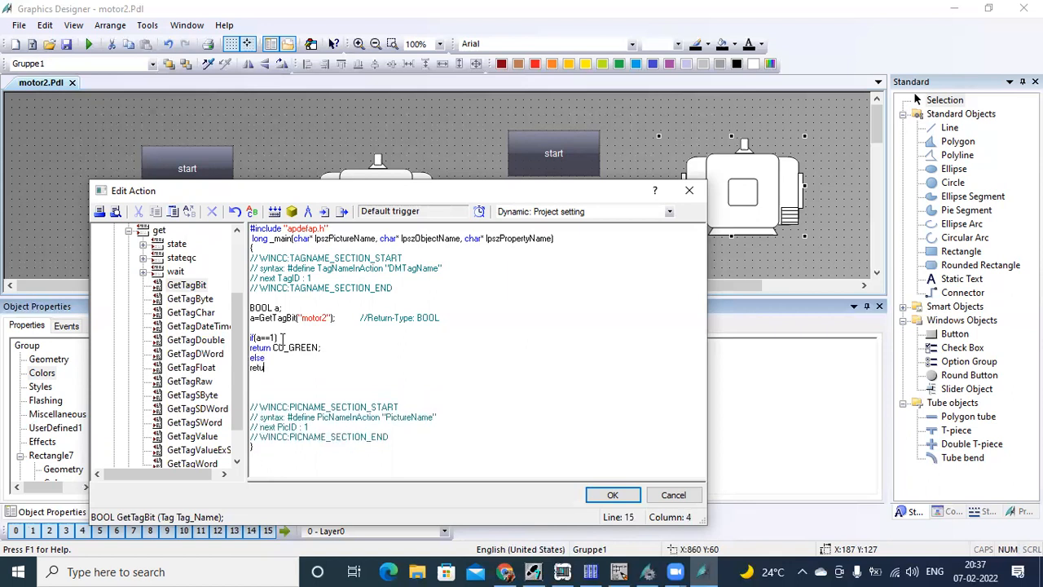
type("rn CO")
type(":RED")
key("BackSpace")
type("_RED;")
left_click(275, 211)
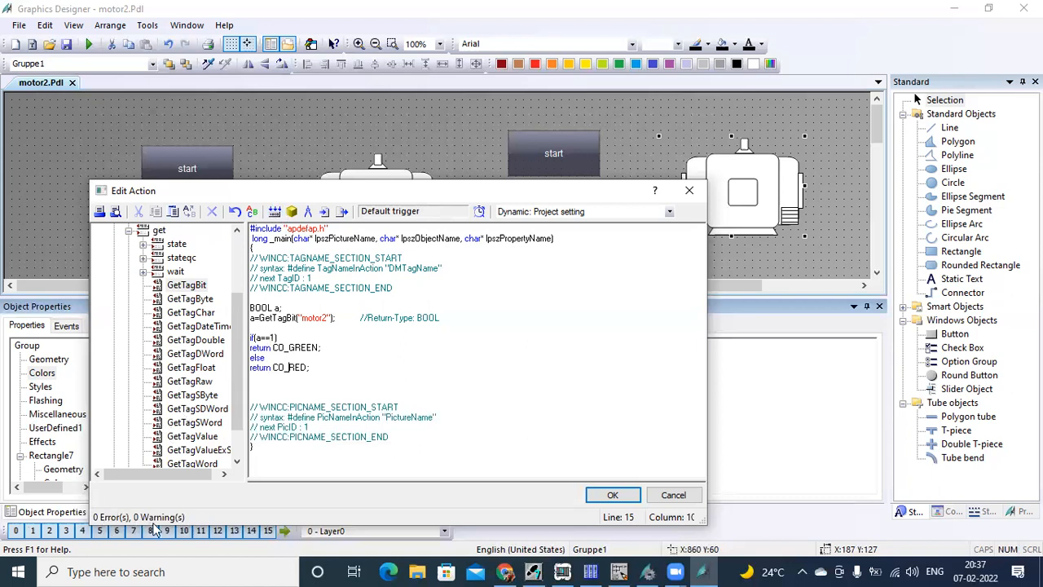
left_click(612, 496)
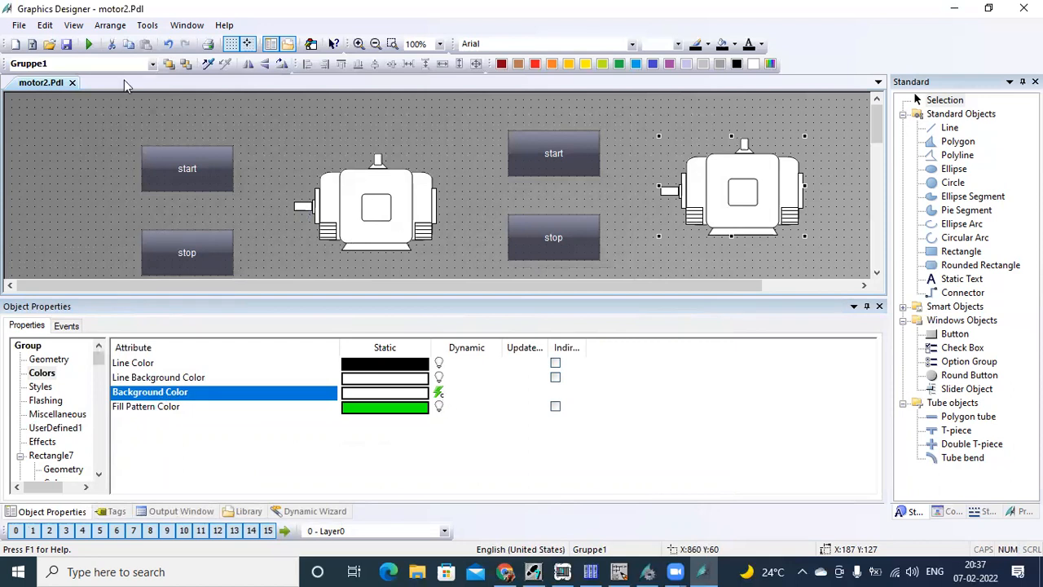
- Save the motor2 picture and start it in WinCC Runtime, minimizing Graphics Designer
left_click(67, 44)
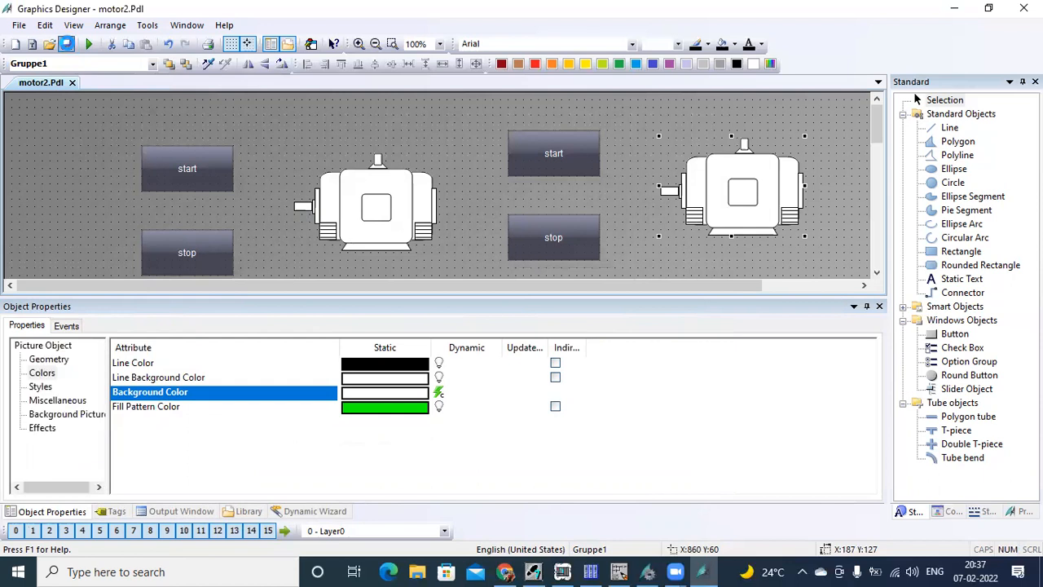
left_click(89, 45)
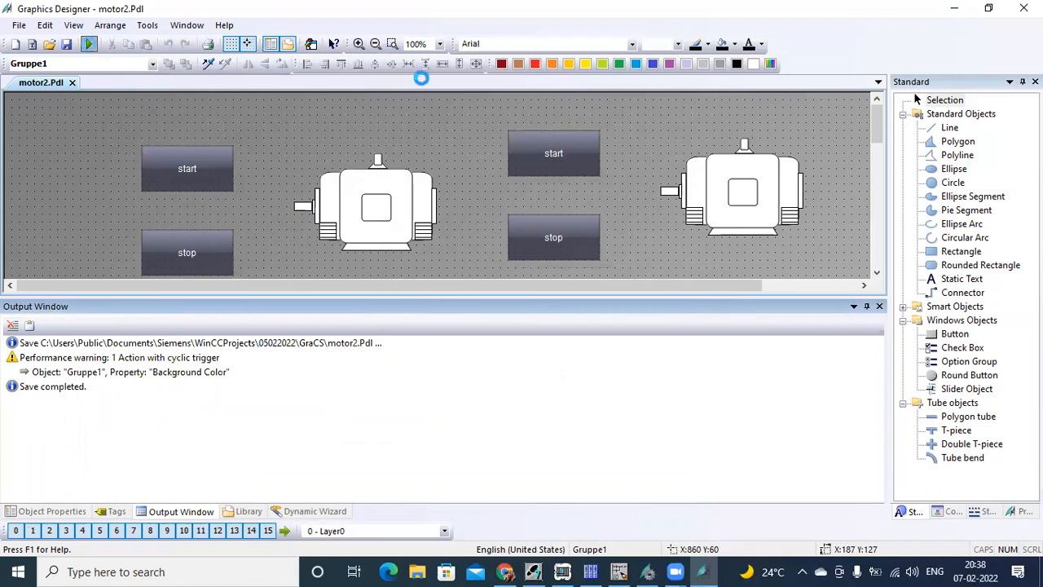
left_click(953, 10)
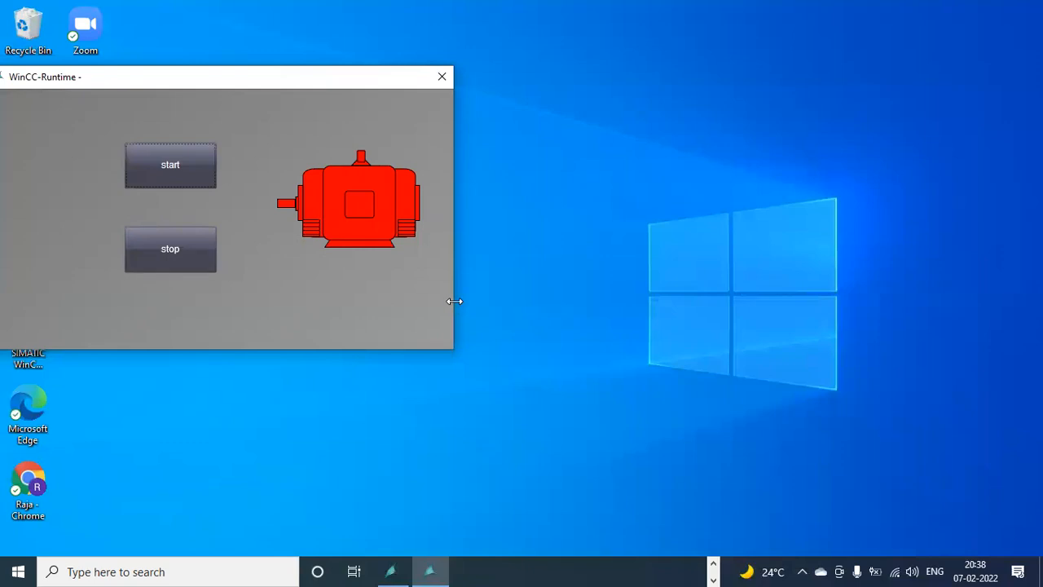
- Widen the runtime window to show both motor sets, then bring up S7-PLCSIM and place it below the runtime picture
left_click_drag(454, 302, 880, 301)
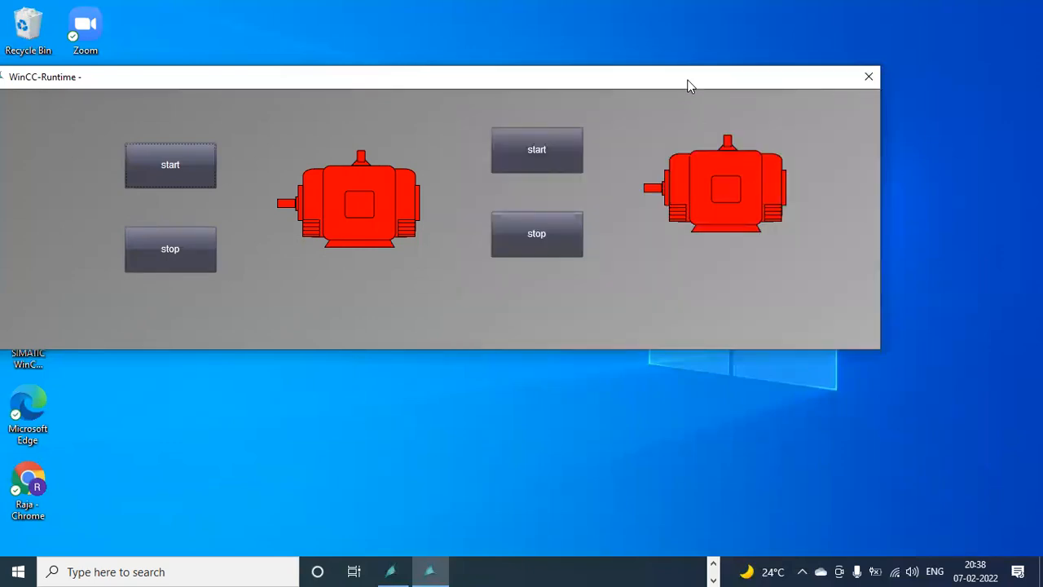
left_click_drag(688, 79, 731, 41)
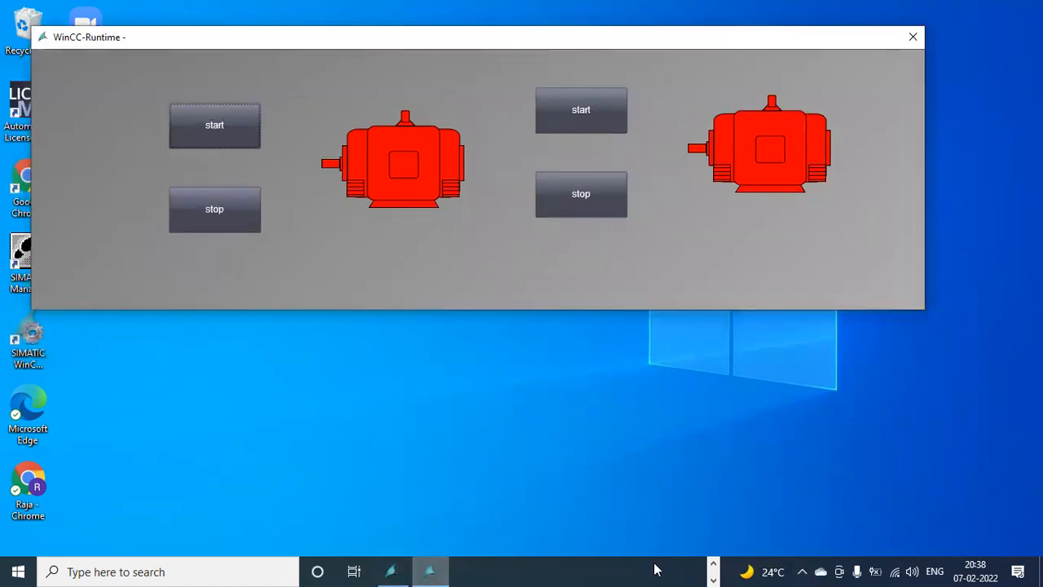
left_click(711, 566)
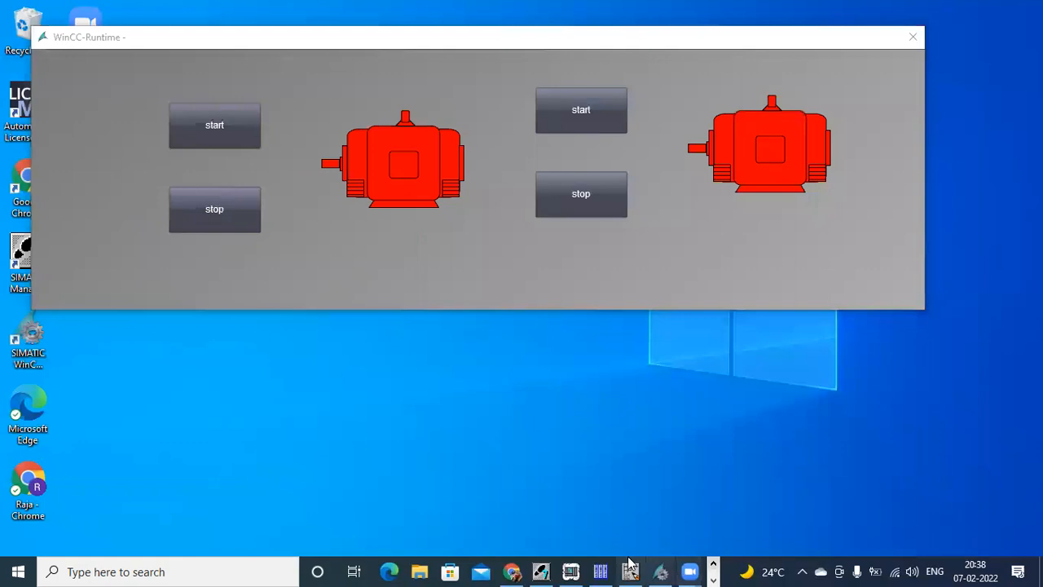
left_click(570, 572)
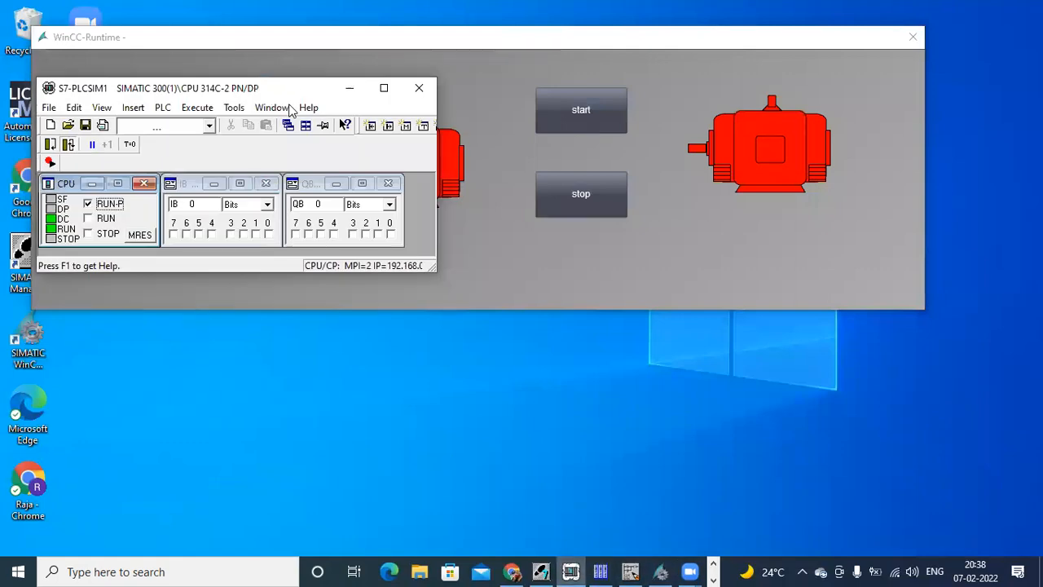
left_click_drag(306, 88, 330, 337)
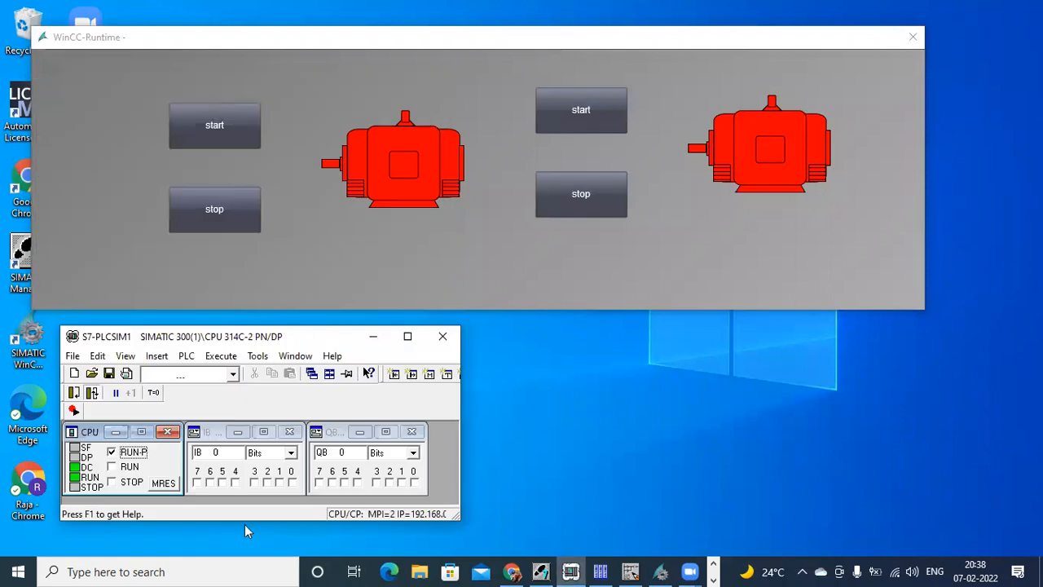
- Test the second motor in the runtime by starting and stopping it three times with its own start and stop buttons
left_click(594, 114)
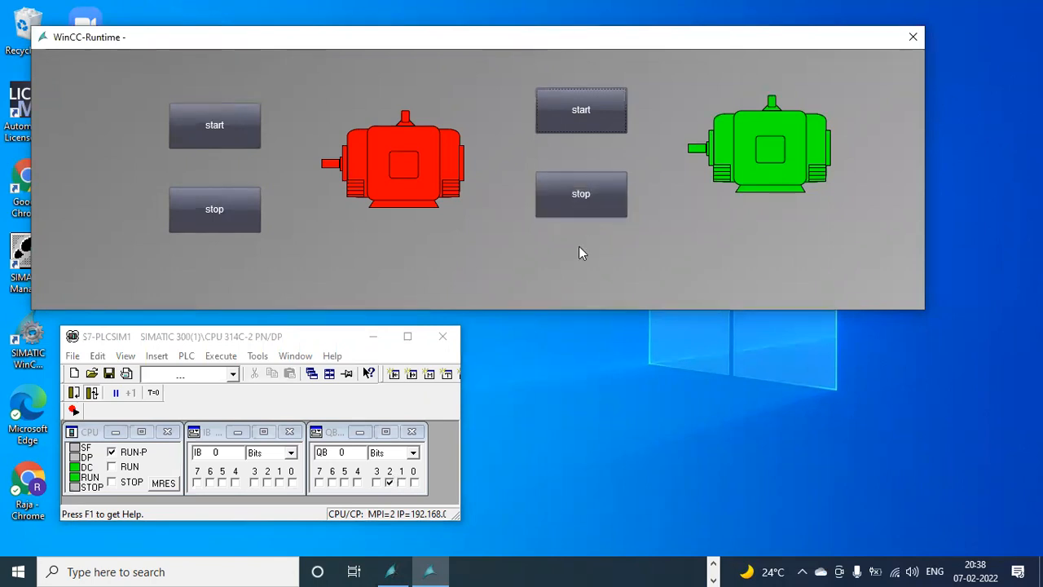
left_click(590, 199)
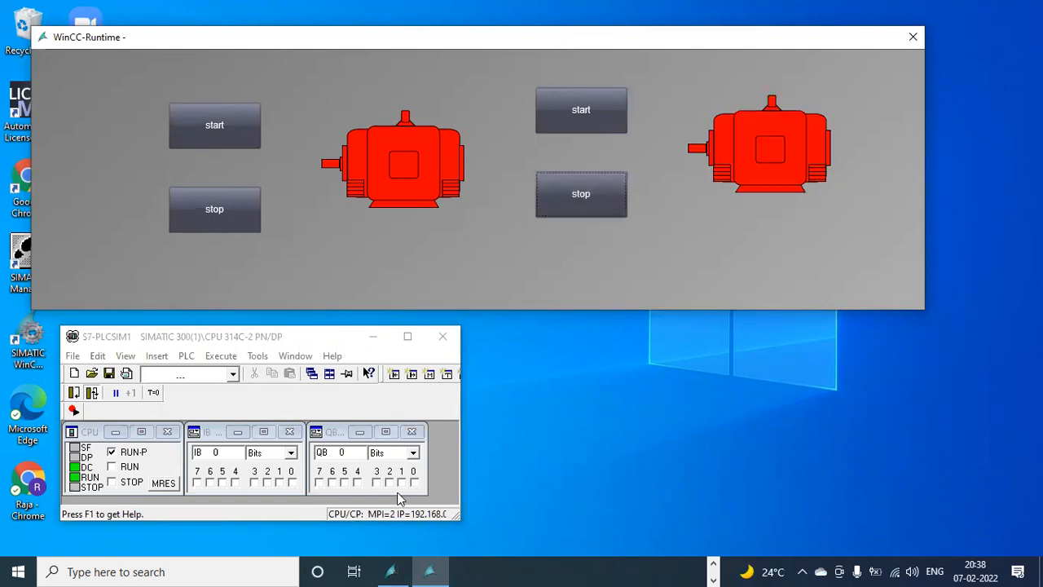
left_click(582, 117)
left_click(588, 202)
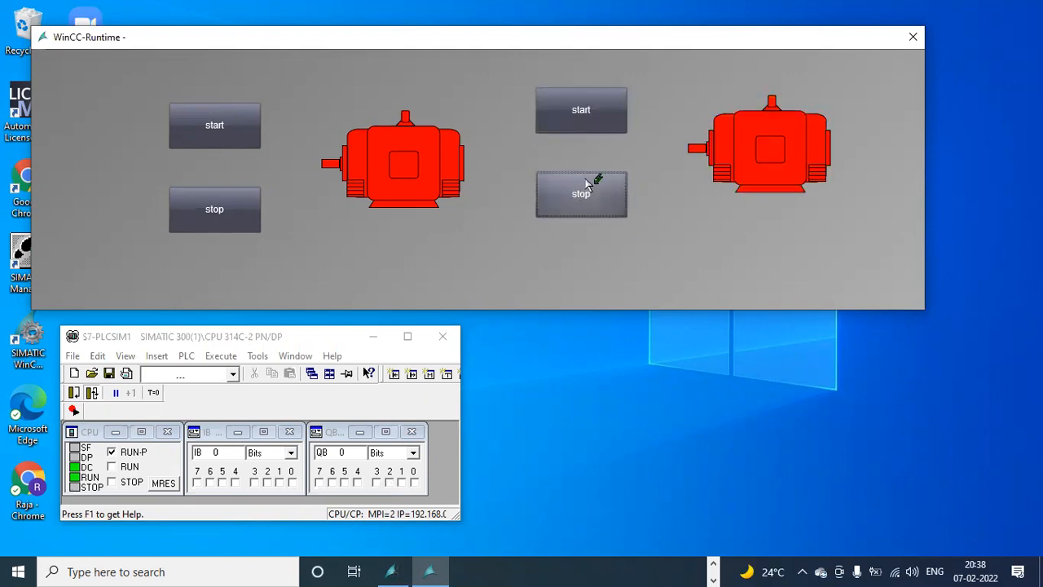
left_click(583, 106)
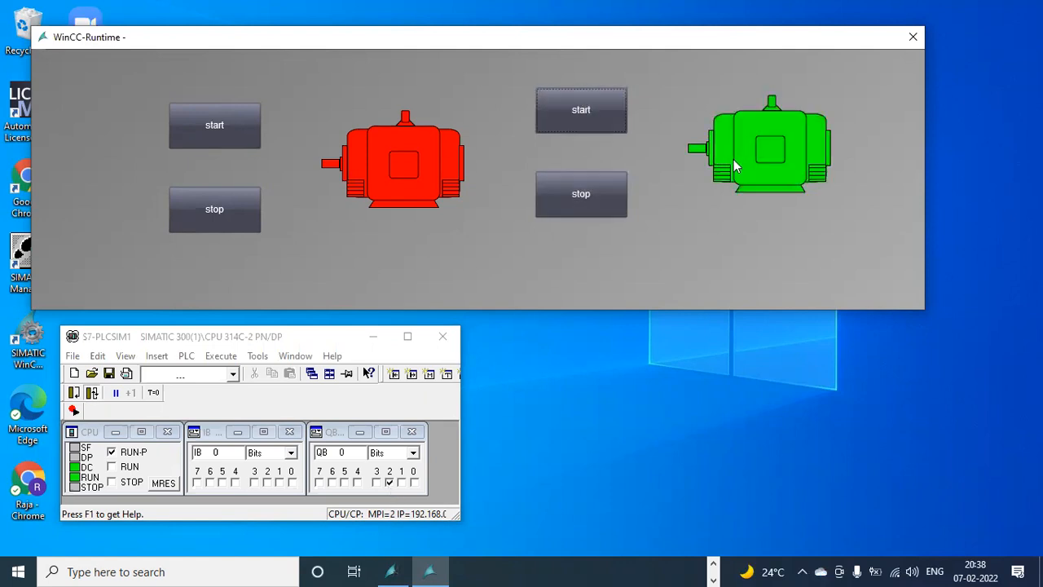
left_click(581, 202)
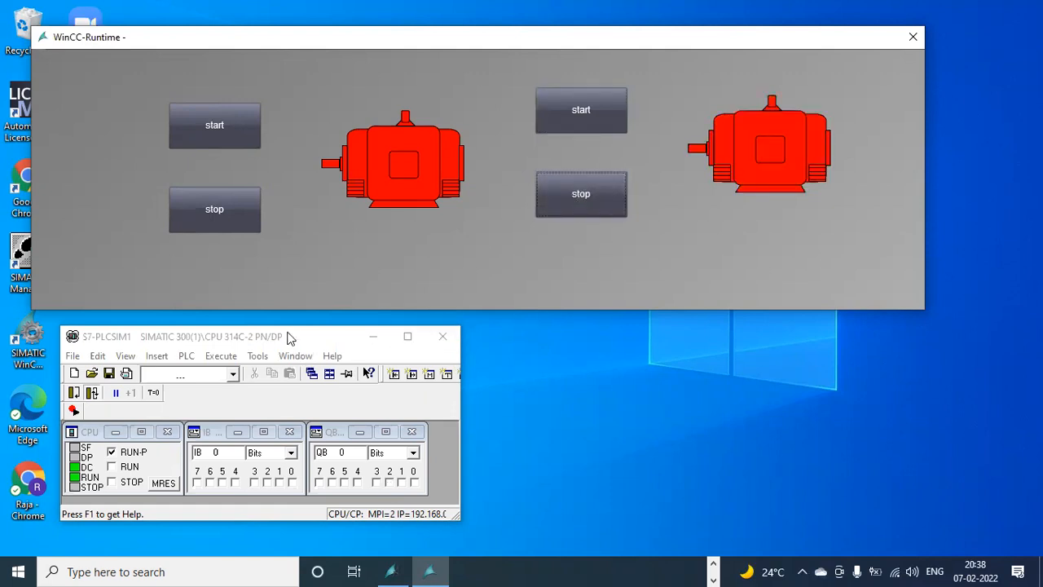
- Minimize S7-PLCSIM and close the WinCC Runtime window
left_click(371, 341)
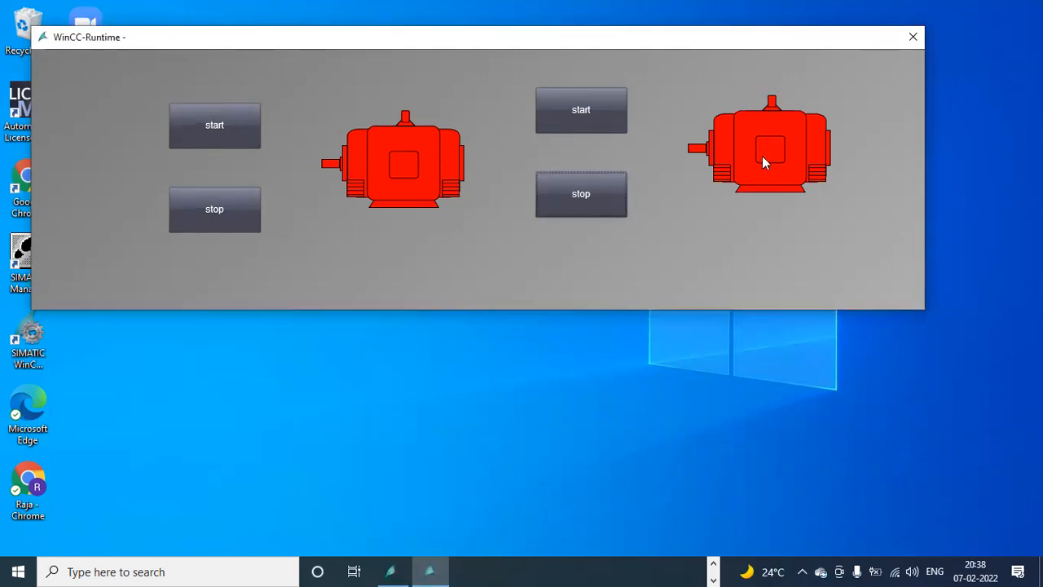
left_click(911, 38)
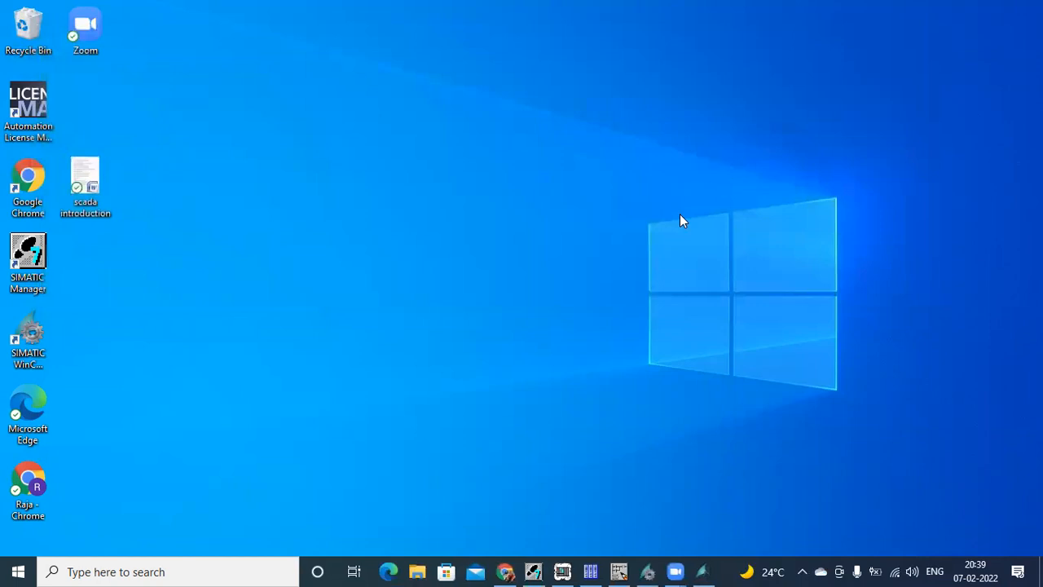
- Switch back to the motor2 picture in Graphics Designer, enlarge its drawing area, and select the second set's start button
left_click(701, 570)
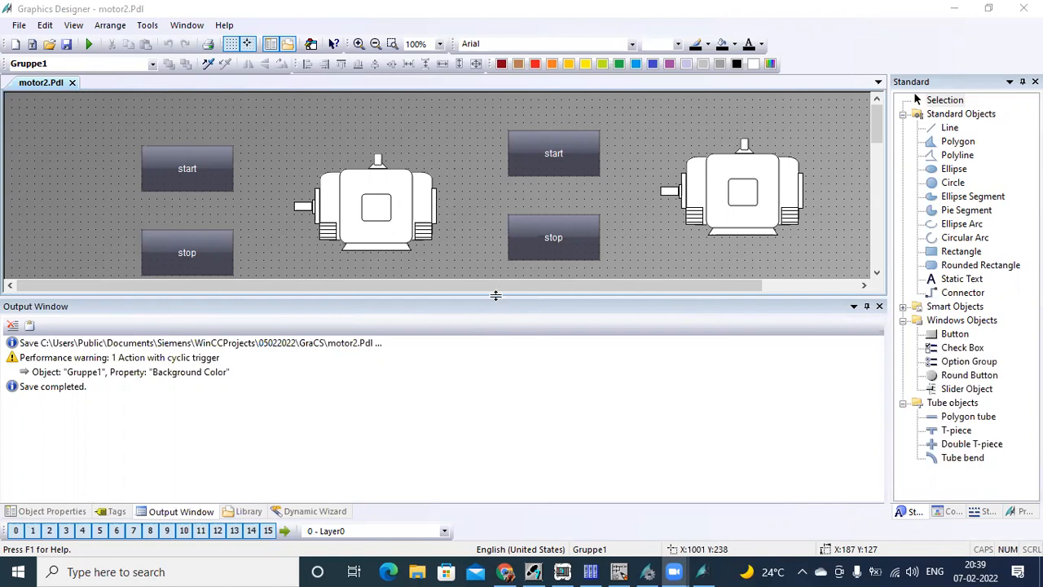
left_click_drag(491, 355, 489, 366)
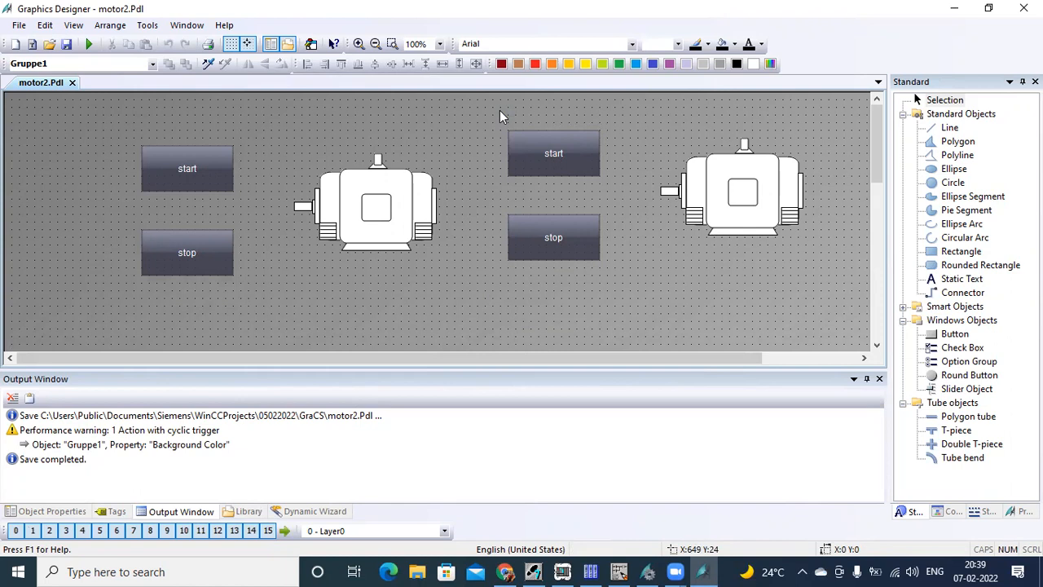
left_click(535, 145)
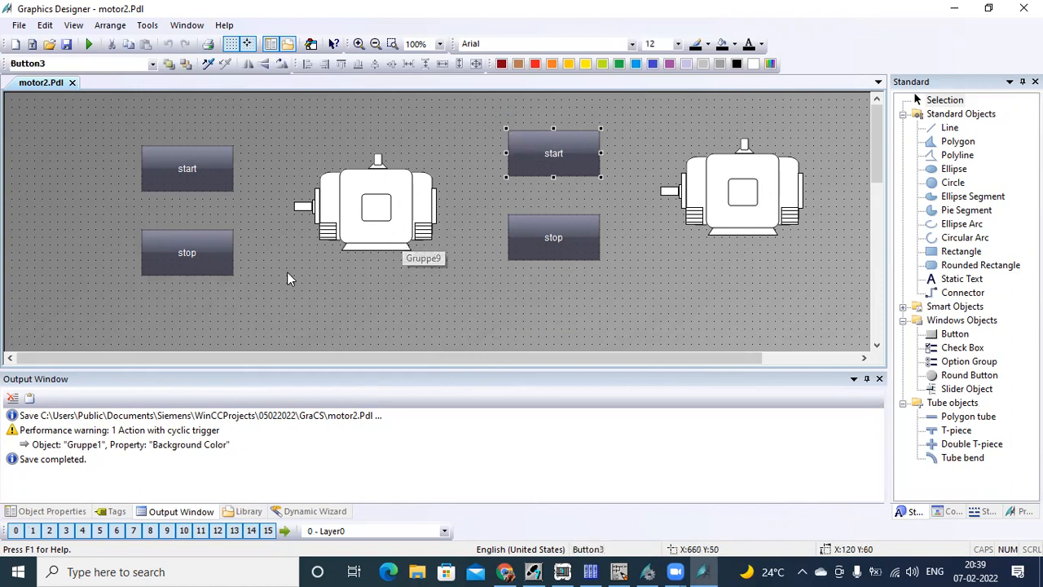